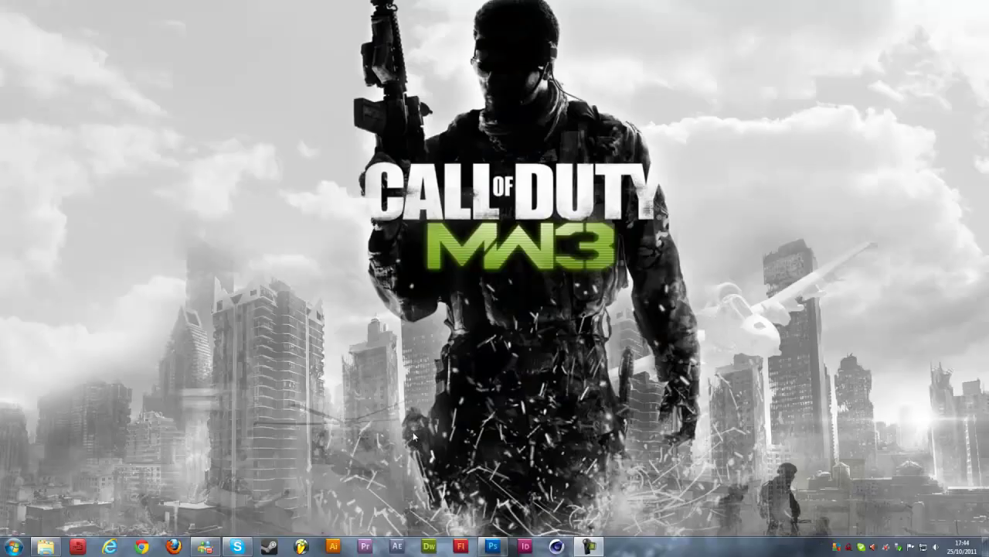
# - Switch to Photoshop and create a new 1920 by 1080 pixel document named mwstrokes
pyautogui.click(489, 547)
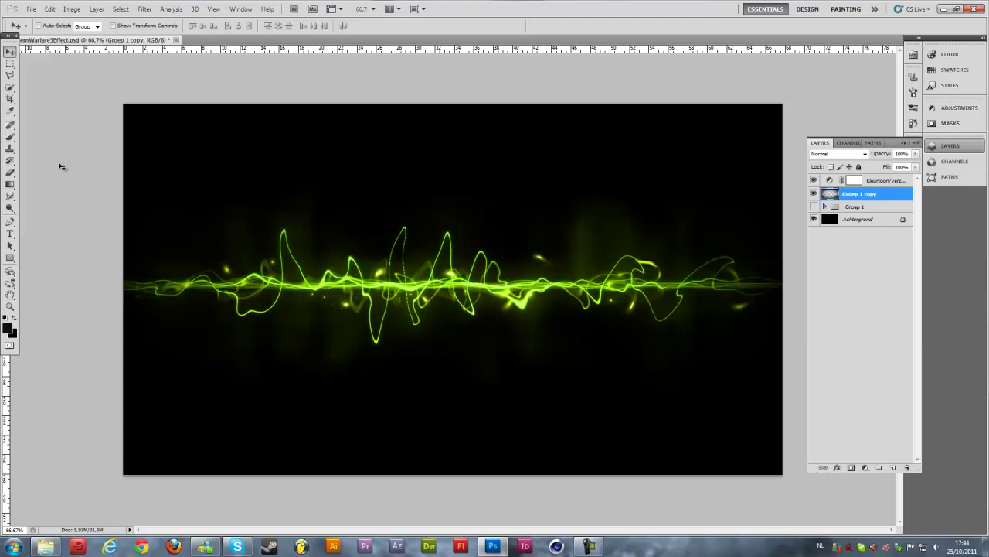
pyautogui.click(32, 11)
pyautogui.click(47, 19)
pyautogui.click(462, 188)
pyautogui.hotkey('ctrl', 'a')
pyautogui.write('1920')
pyautogui.press('Tab')
pyautogui.press('Tab')
pyautogui.write('1080')
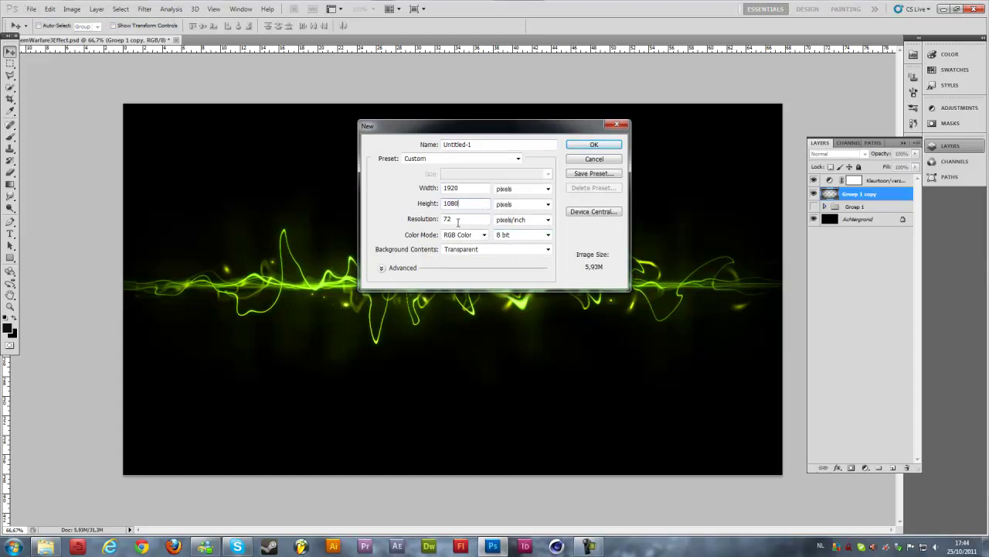
pyautogui.click(512, 144)
pyautogui.write('mwstrokes')
pyautogui.press('Return')
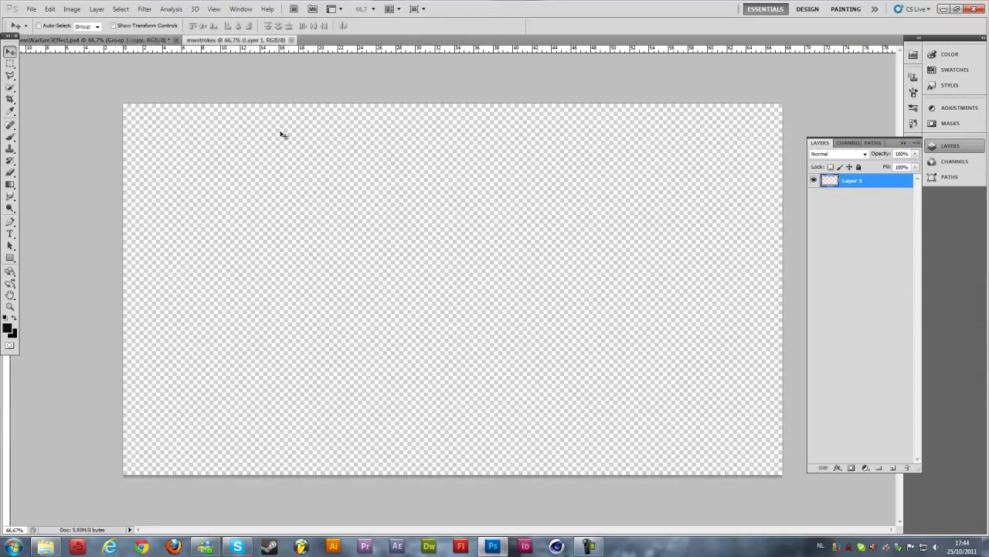
# - Fill the document's layer with black and add a new empty layer above it
pyautogui.hotkey('shift', 'F5')
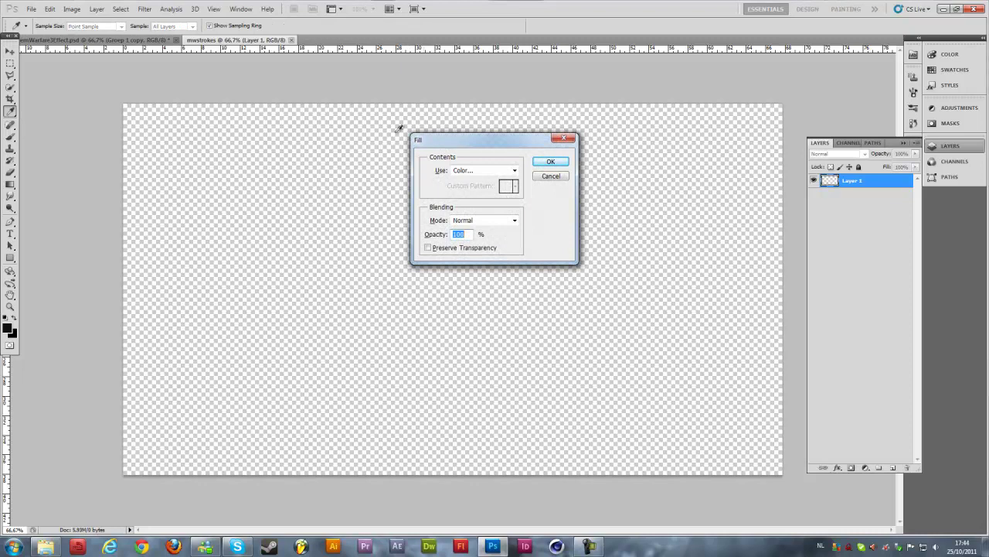
pyautogui.click(462, 170)
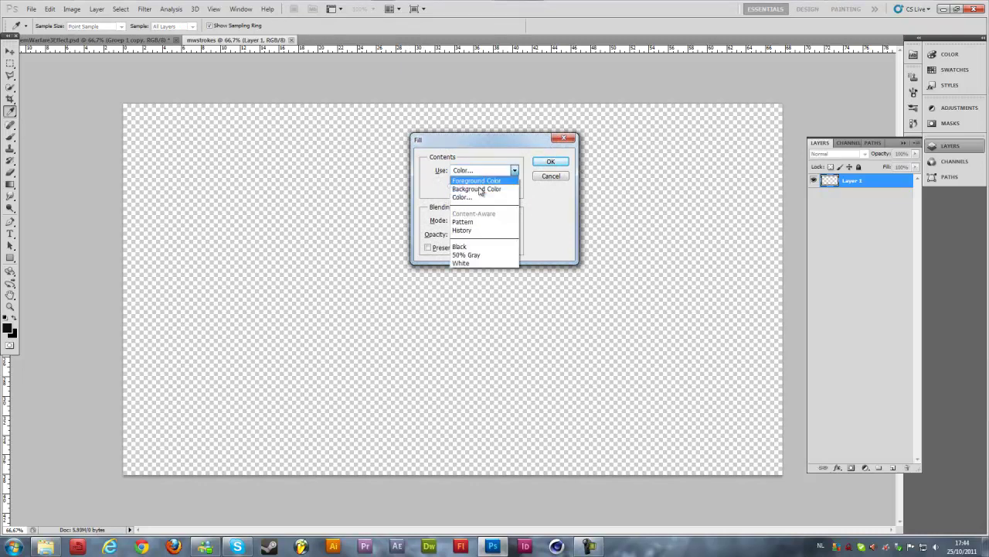
pyautogui.click(459, 246)
pyautogui.click(547, 165)
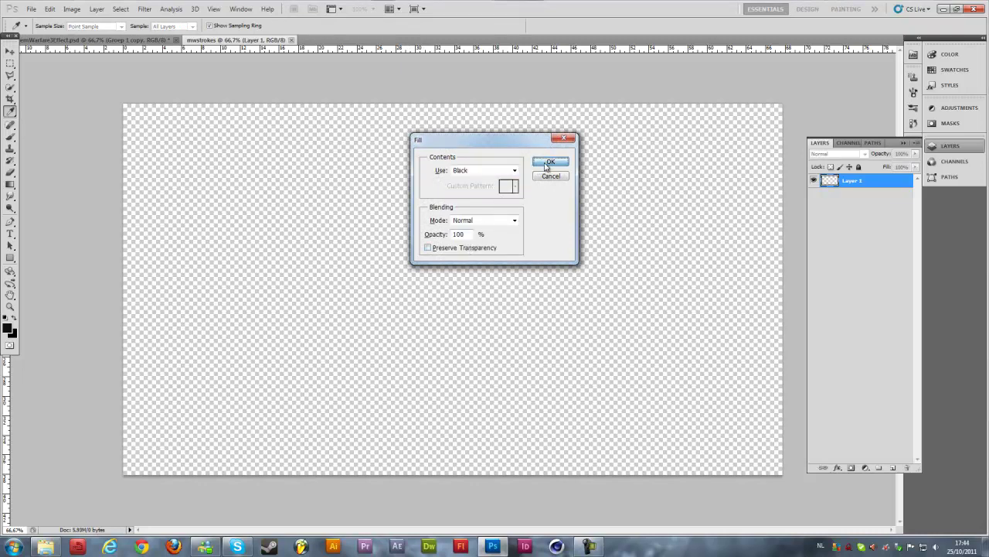
pyautogui.press('v')
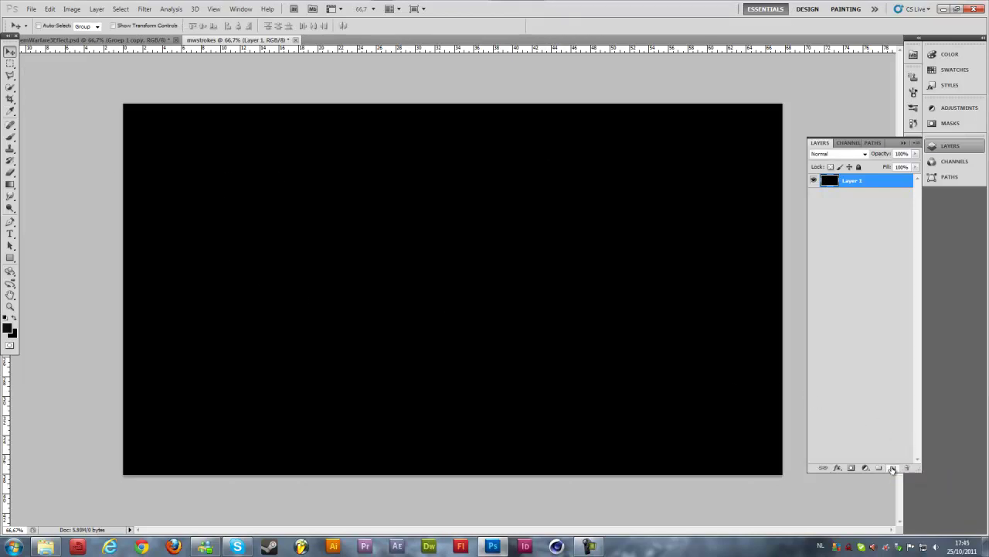
pyautogui.click(893, 468)
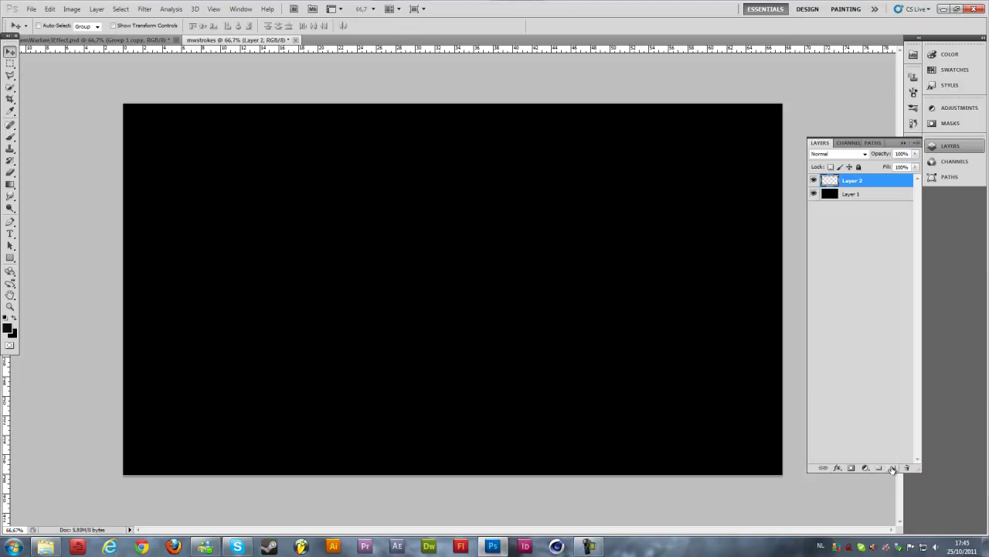
# - Clear the Brush tool's brush controls and set the brush tip spacing to 1%
pyautogui.click(13, 138)
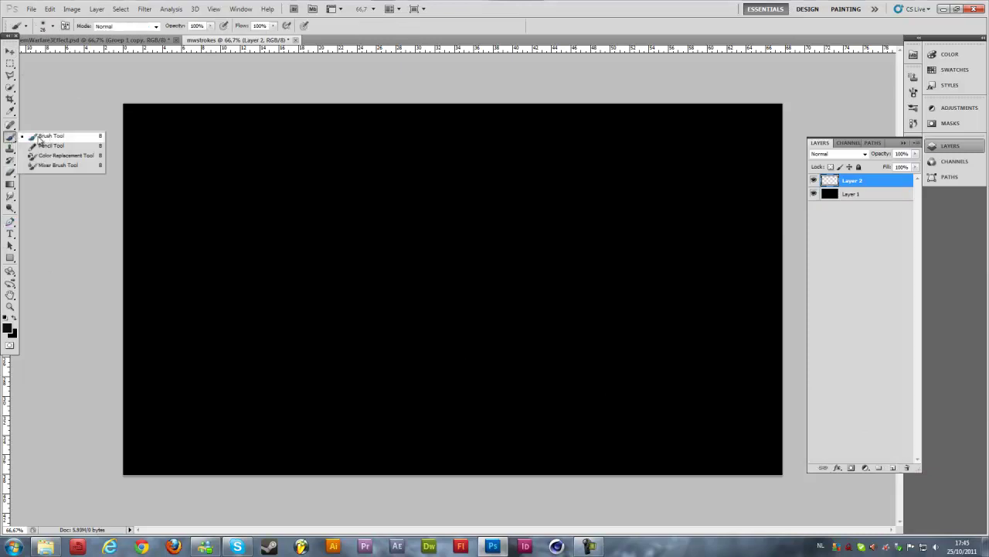
pyautogui.click(43, 137)
pyautogui.click(241, 8)
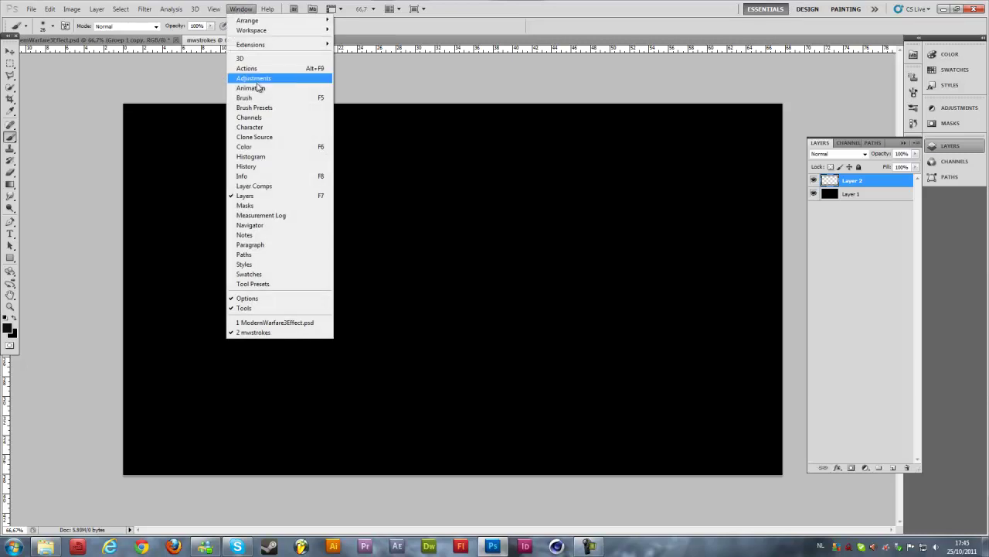
pyautogui.click(249, 98)
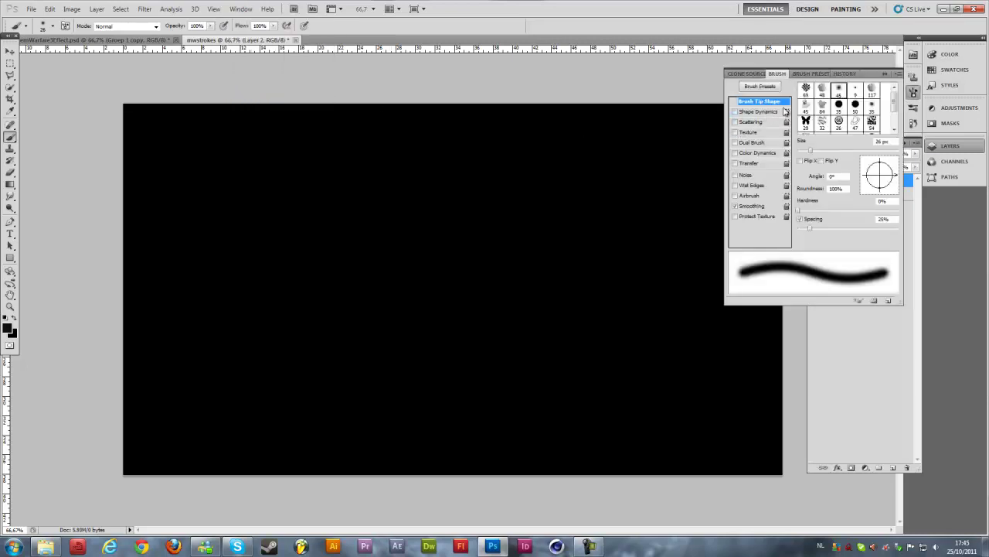
pyautogui.click(897, 75)
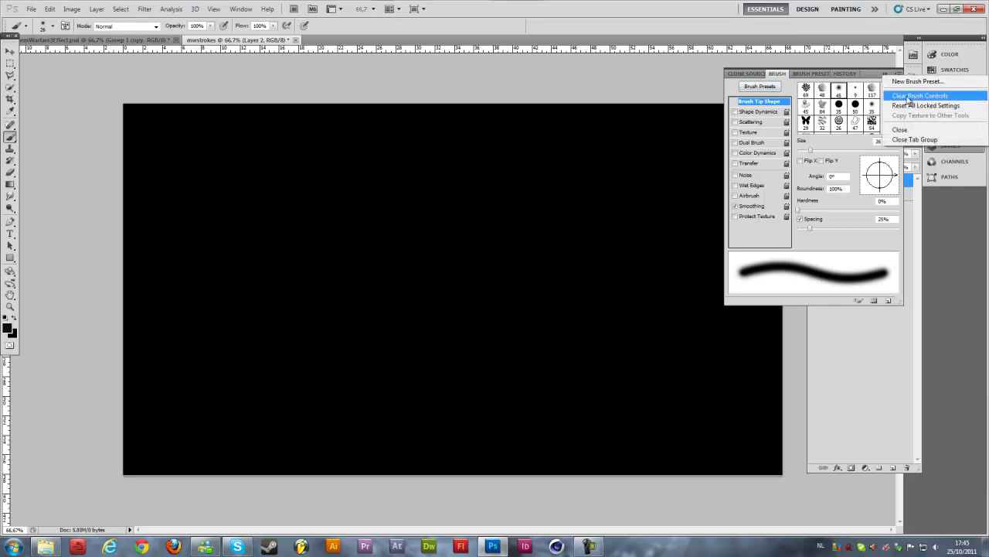
pyautogui.click(926, 96)
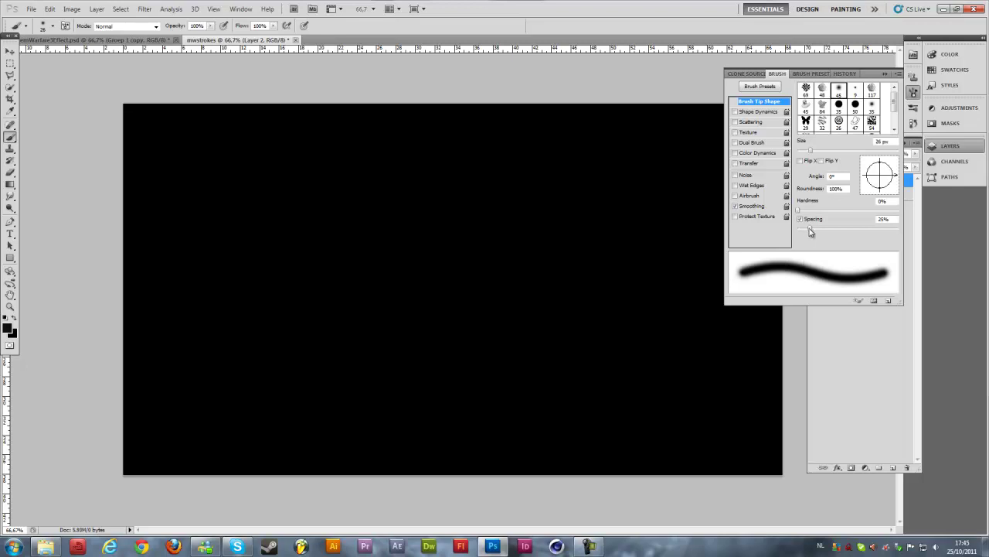
pyautogui.moveTo(810, 232); pyautogui.dragTo(797, 229)
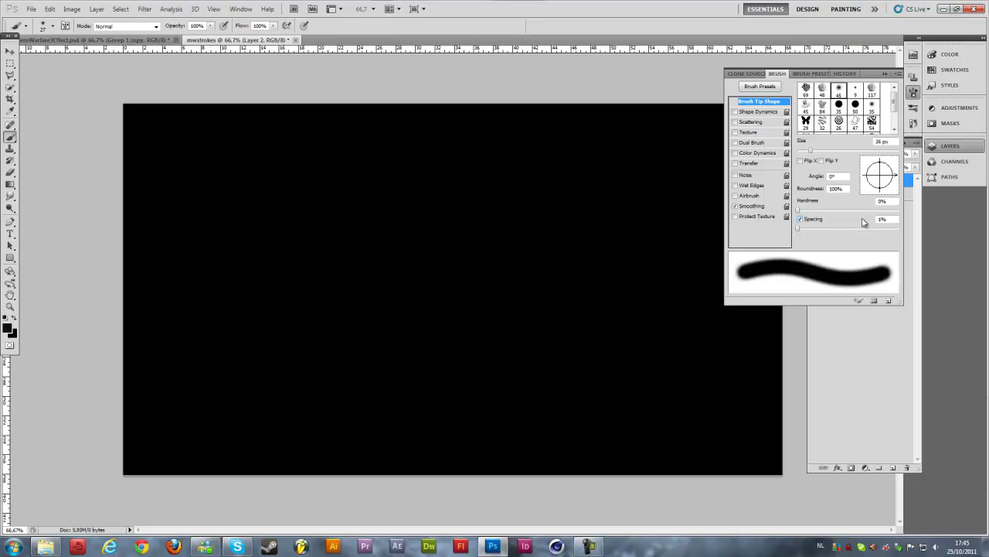
# - Enable Shape Dynamics for the brush with the size jitter controlled by Pen Pressure
pyautogui.click(754, 113)
pyautogui.click(848, 105)
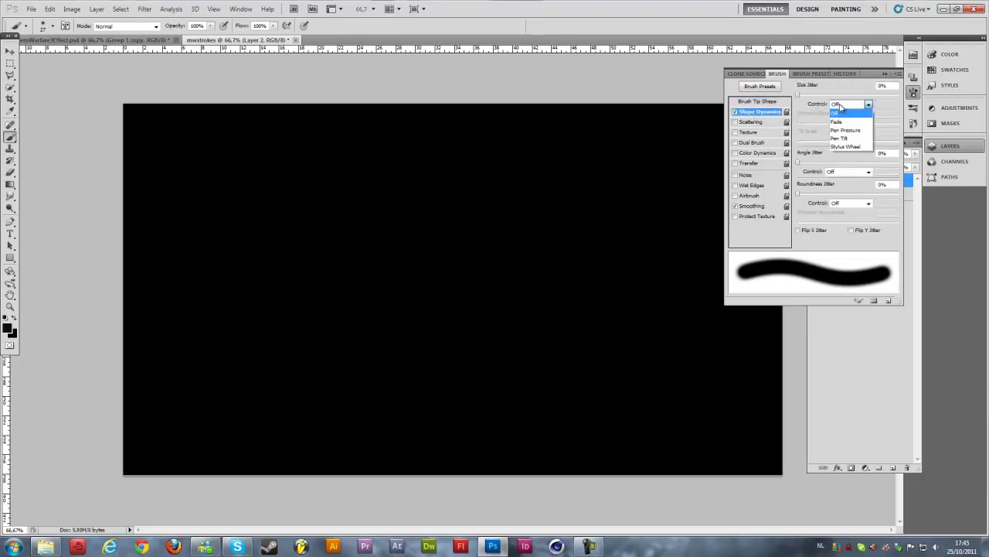
pyautogui.click(850, 131)
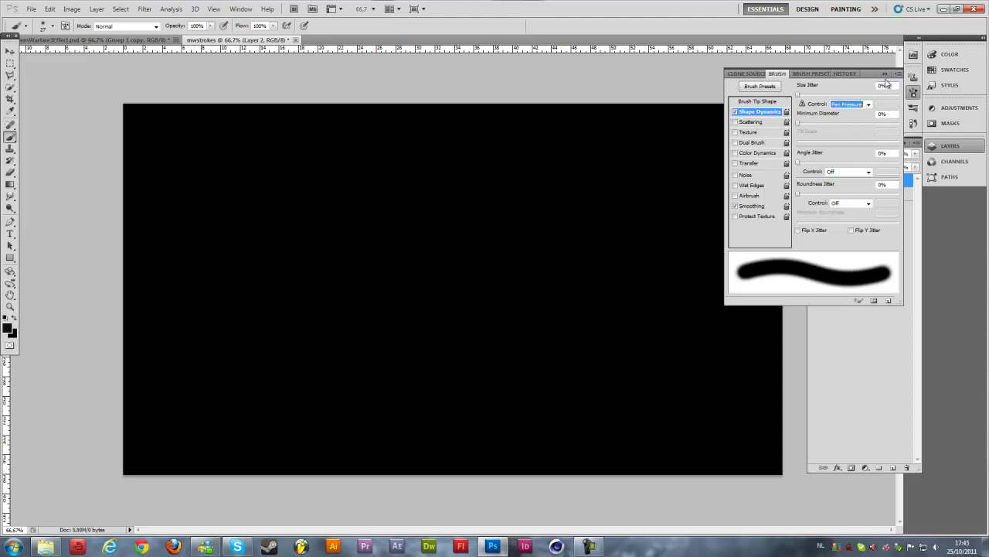
pyautogui.click(885, 74)
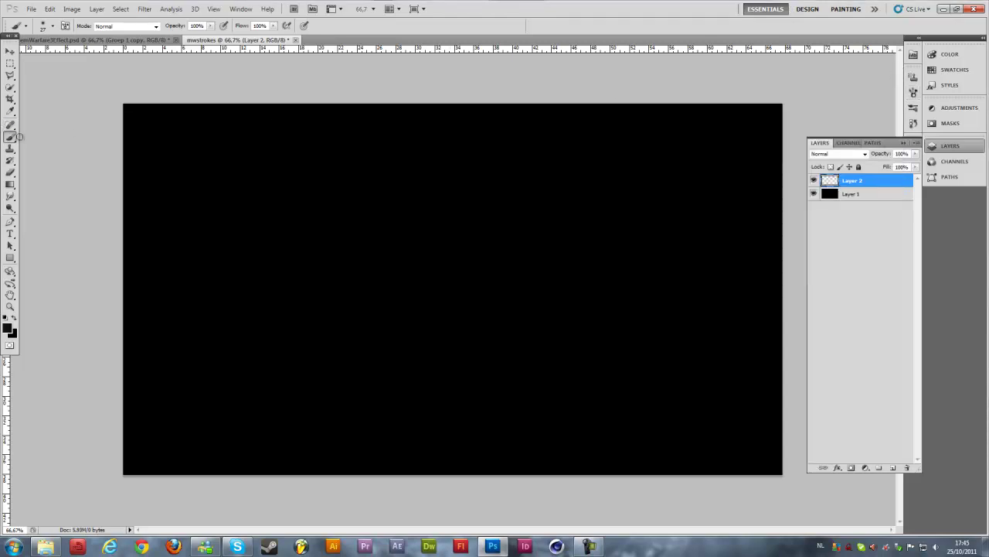
# - Set the brush size to 4 px and its hardness to 100%
pyautogui.click(54, 27)
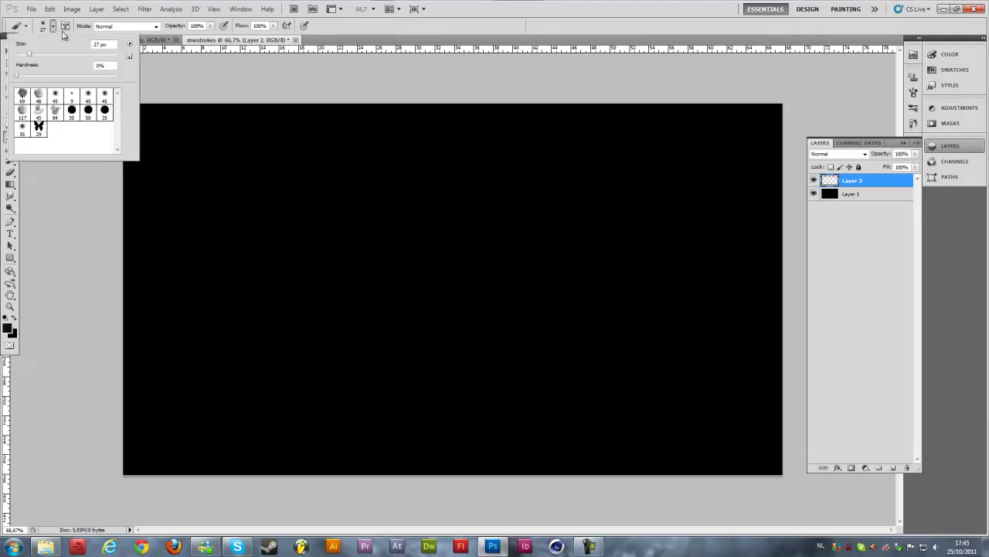
pyautogui.moveTo(112, 44); pyautogui.dragTo(78, 39)
pyautogui.write('4')
pyautogui.moveTo(113, 68); pyautogui.dragTo(23, 49)
pyautogui.write('100')
# - Draw a straight horizontal Pen path across the whole canvas and stroke it with the Brush, simulating pressure
pyautogui.click(11, 223)
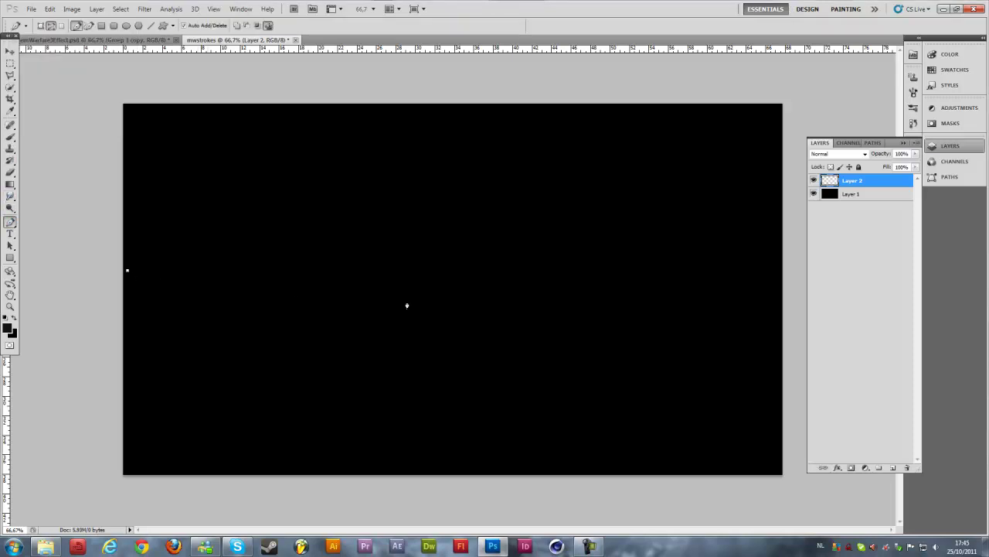
pyautogui.keyDown('shift'); pyautogui.click(778, 286); pyautogui.keyUp('shift')
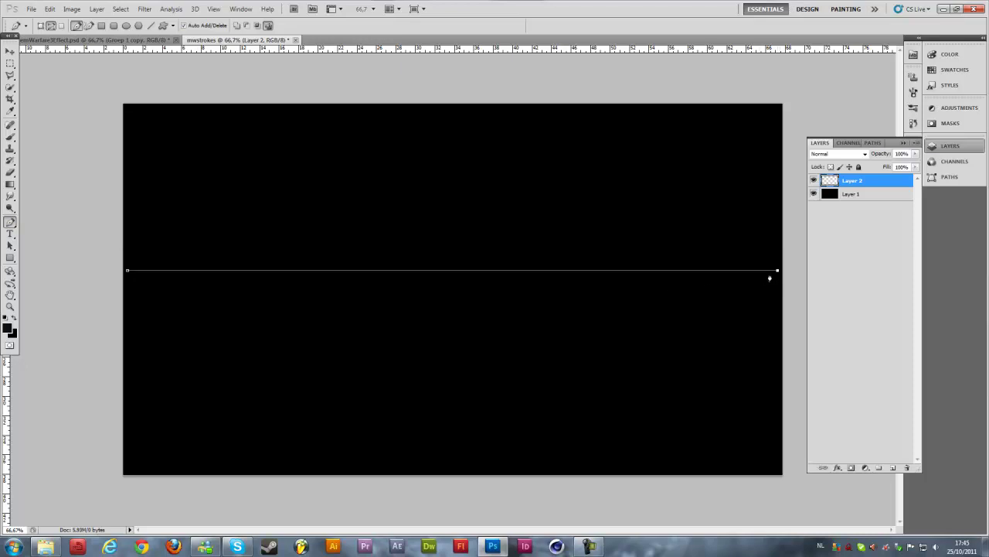
pyautogui.rightClick(771, 275)
pyautogui.click(796, 356)
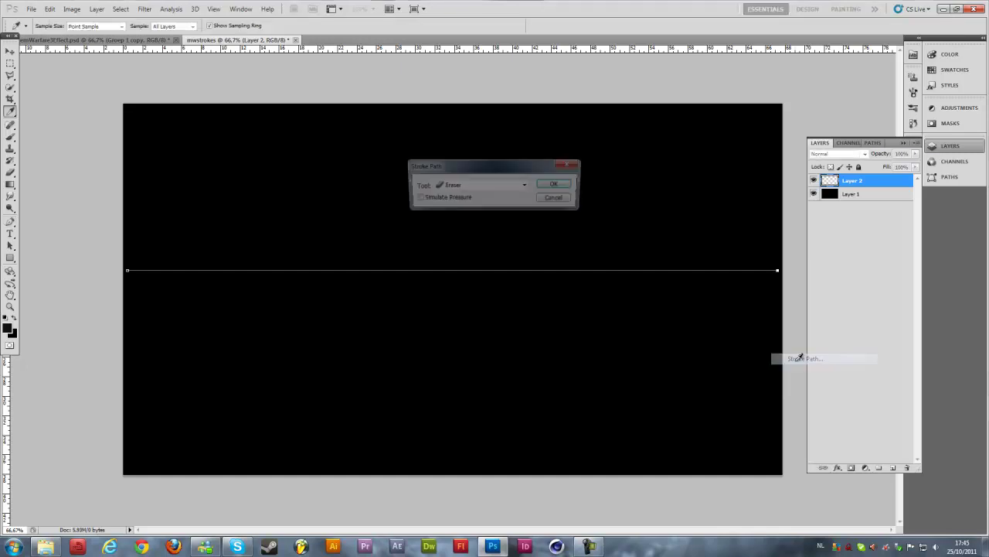
pyautogui.click(468, 188)
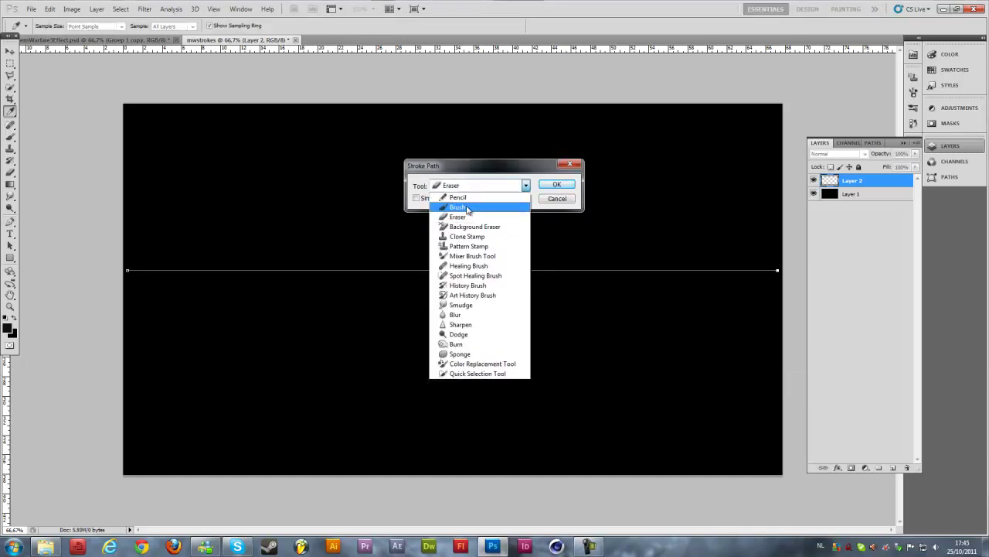
pyautogui.click(460, 202)
pyautogui.click(437, 202)
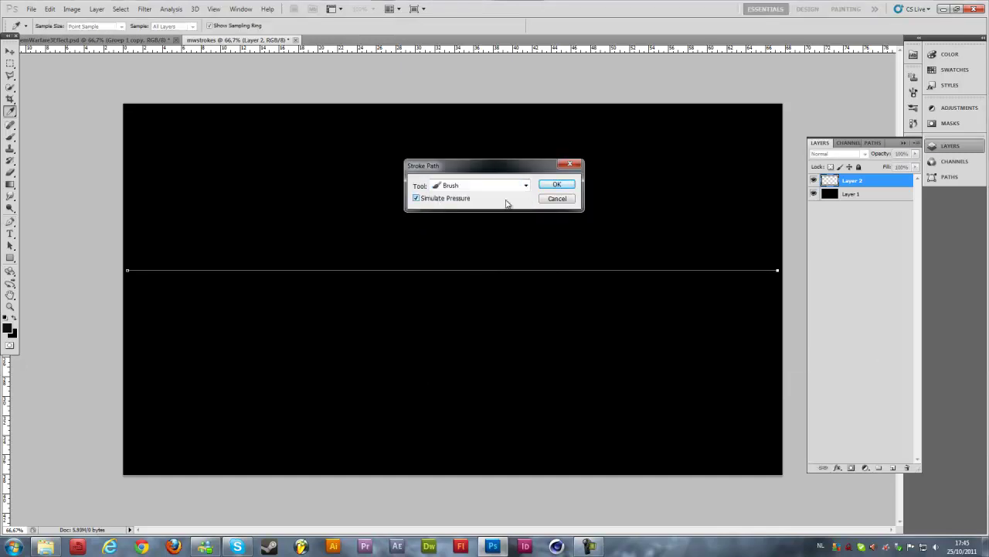
pyautogui.click(555, 188)
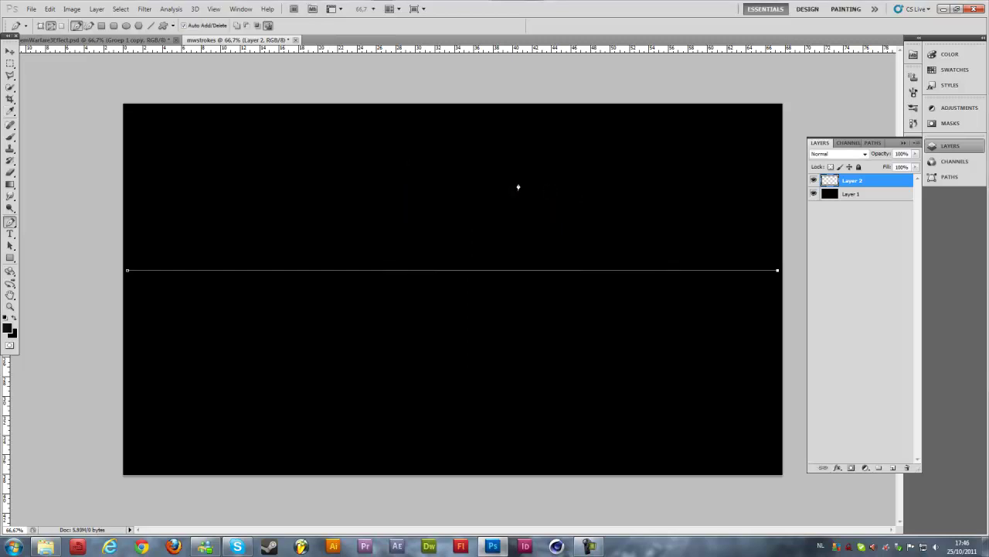
# - Stroke the path again with white as the foreground colour, and delete the path
pyautogui.click(12, 318)
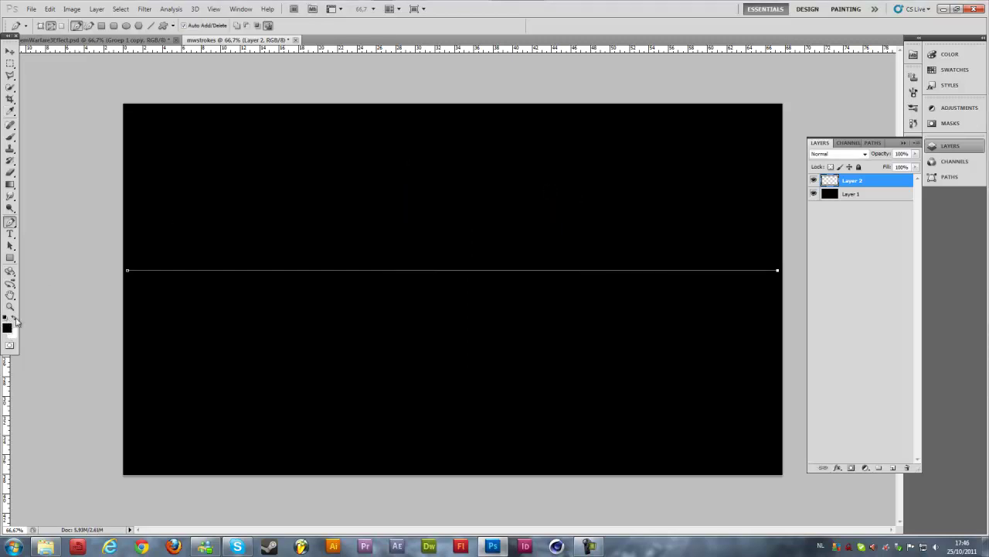
pyautogui.rightClick(172, 272)
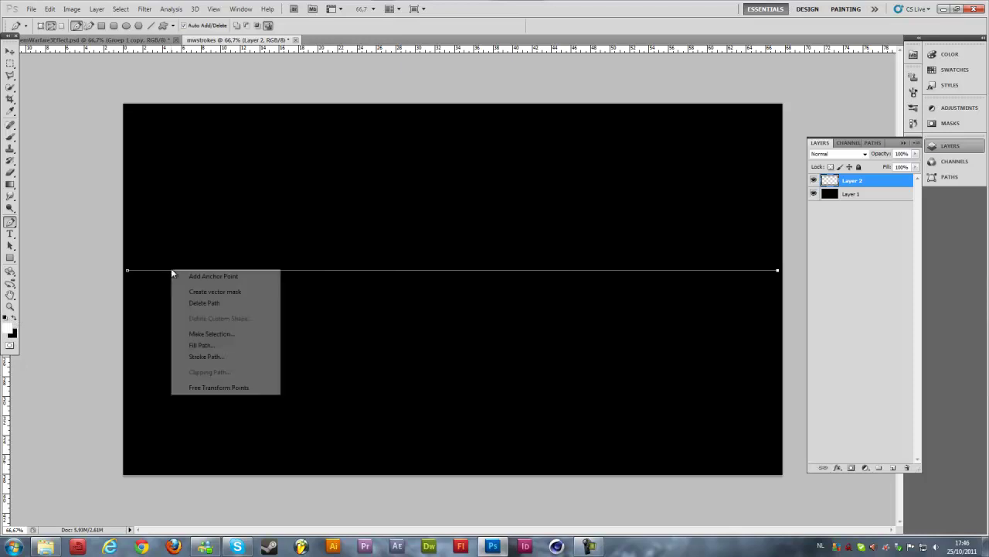
pyautogui.click(210, 354)
pyautogui.press('Return')
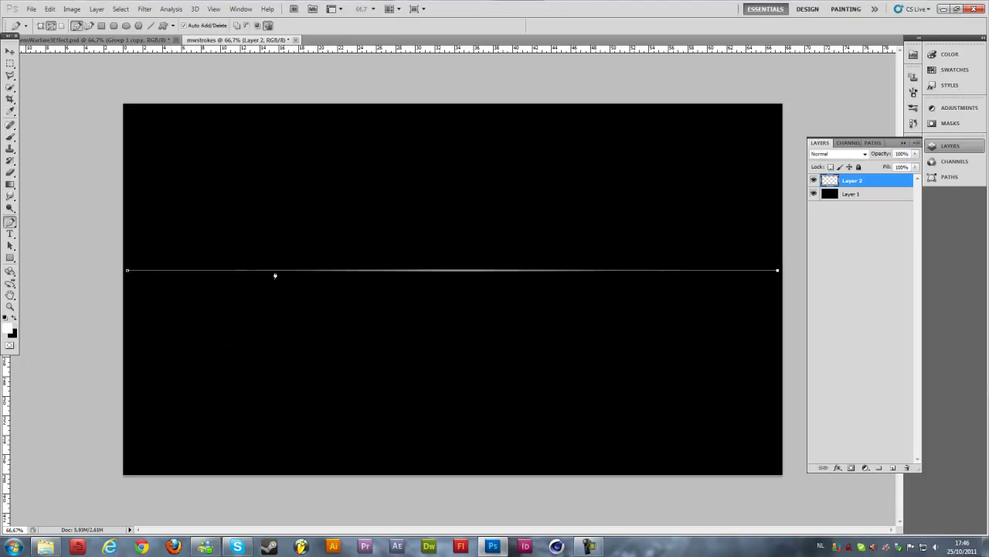
pyautogui.rightClick(275, 275)
pyautogui.click(303, 301)
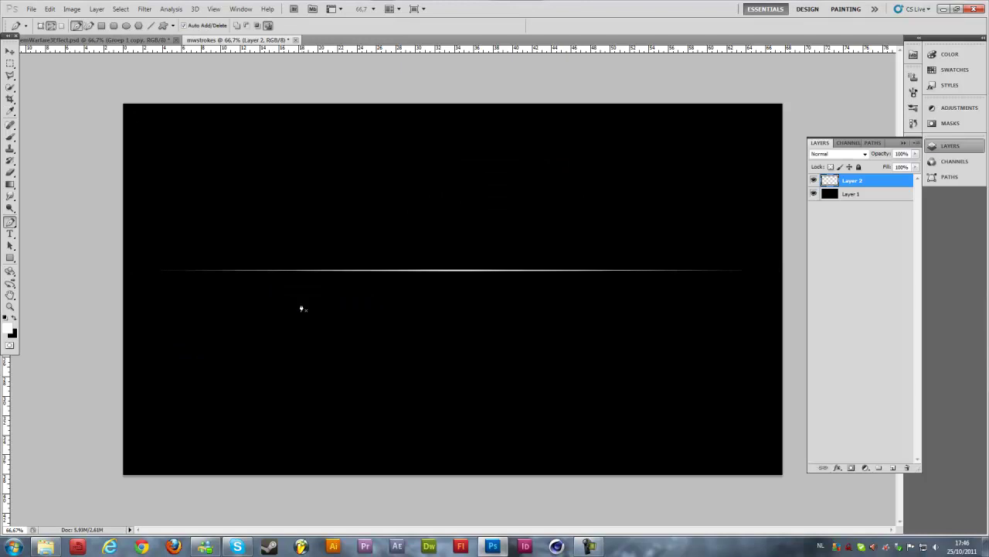
# - Open the Liquify filter for the white line's layer with brush size 100 and brush pressure 50
pyautogui.click(10, 51)
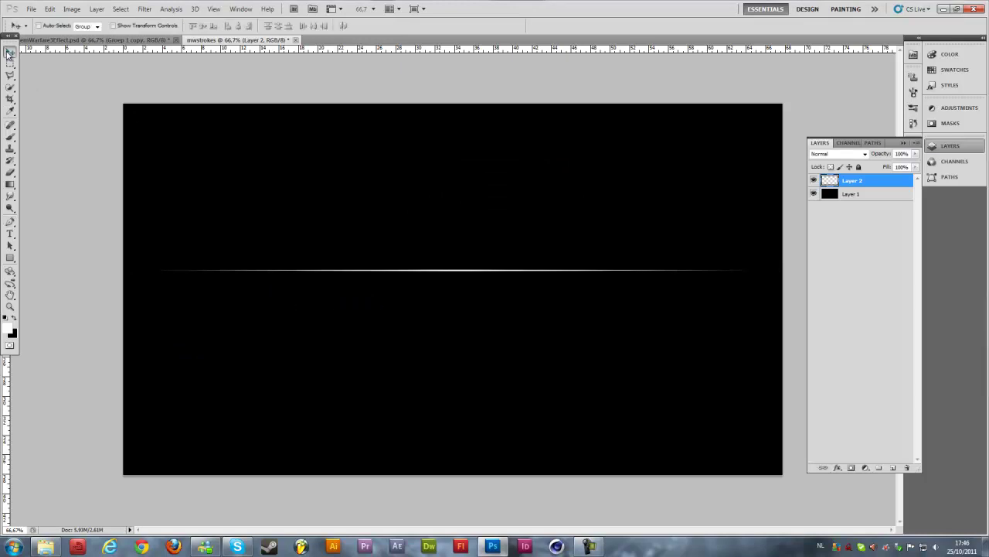
pyautogui.click(144, 9)
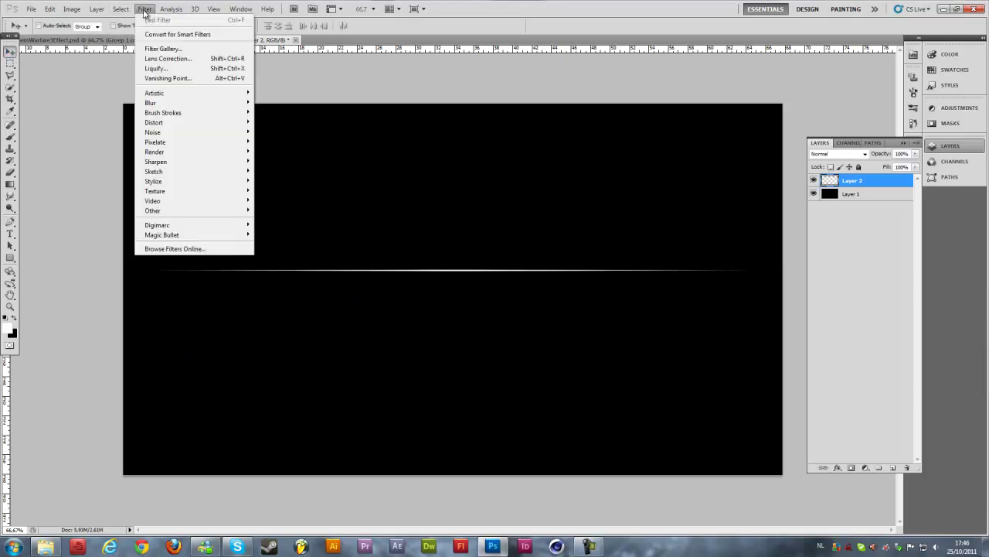
pyautogui.click(159, 73)
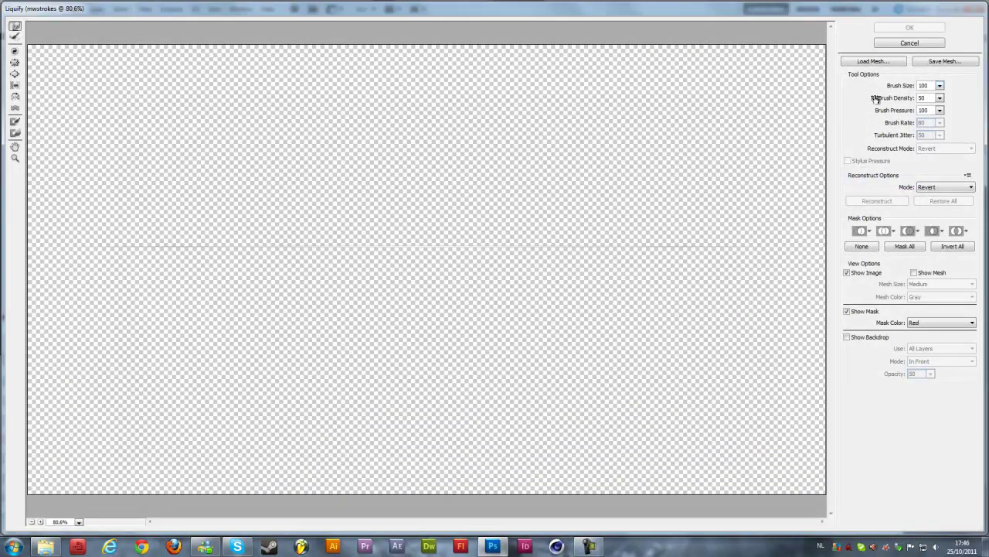
pyautogui.moveTo(932, 85); pyautogui.dragTo(895, 85)
pyautogui.click(931, 109)
# - Show Layer 1 as the Liquify backdrop in Behind mode at 100 opacity
pyautogui.click(848, 338)
pyautogui.click(920, 349)
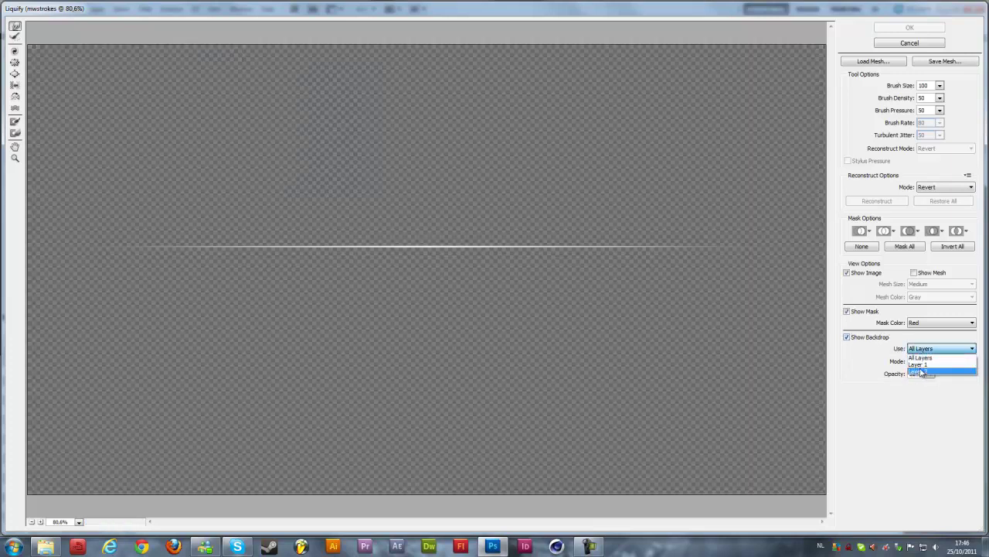
pyautogui.click(919, 372)
pyautogui.click(930, 374)
pyautogui.moveTo(912, 385); pyautogui.dragTo(955, 387)
pyautogui.click(942, 361)
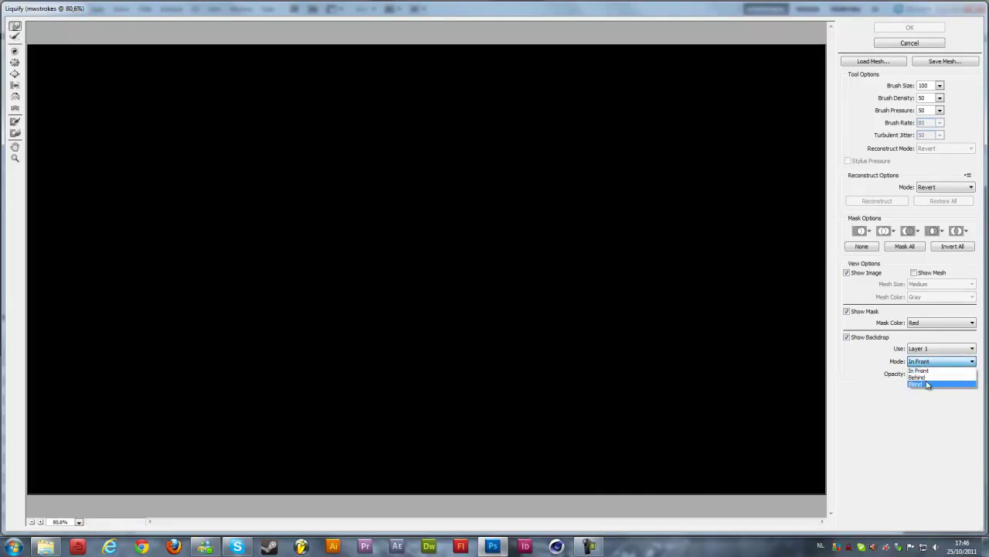
pyautogui.click(925, 377)
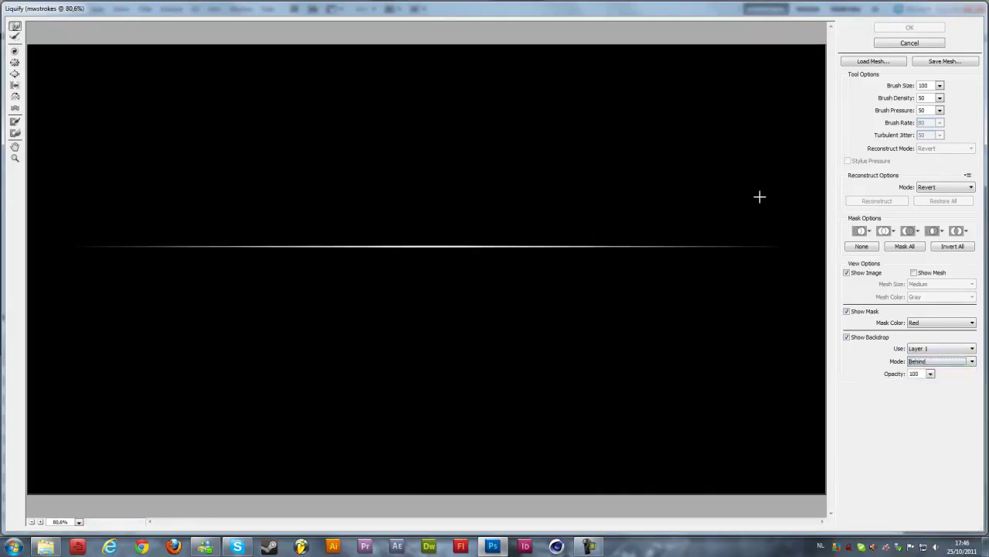
# - Warp the white line into gentle irregular waves along its whole length and apply the Liquify filter
pyautogui.moveTo(717, 239)
pyautogui.mouseDown()
pyautogui.moveTo(700, 261)
pyautogui.moveTo(653, 244)
pyautogui.moveTo(586, 244)
pyautogui.moveTo(621, 240)
pyautogui.moveTo(610, 248)
pyautogui.moveTo(661, 246)
pyautogui.mouseUp()
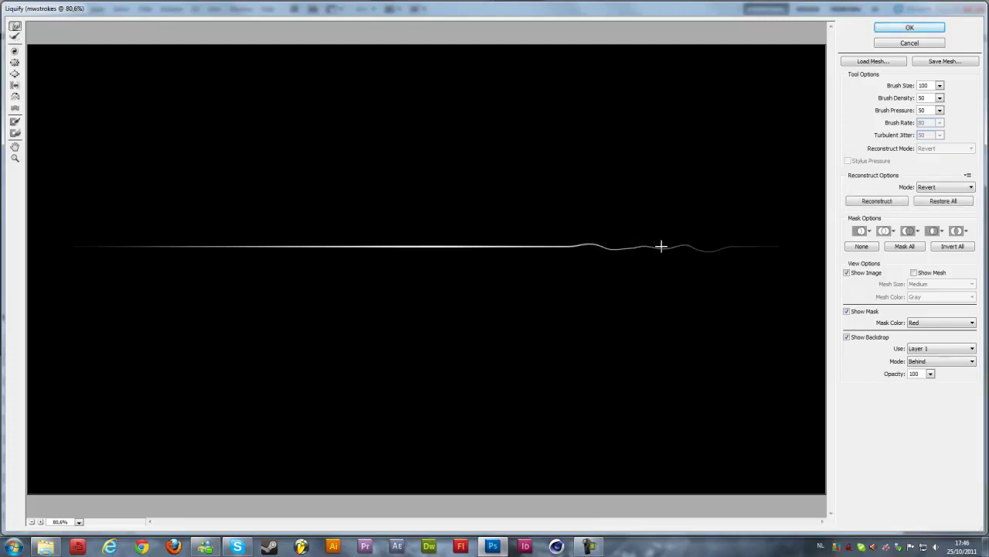
pyautogui.moveTo(758, 248)
pyautogui.mouseDown()
pyautogui.moveTo(637, 242)
pyautogui.moveTo(651, 249)
pyautogui.moveTo(595, 236)
pyautogui.moveTo(539, 241)
pyautogui.moveTo(542, 250)
pyautogui.moveTo(280, 254)
pyautogui.moveTo(130, 240)
pyautogui.moveTo(277, 249)
pyautogui.moveTo(322, 232)
pyautogui.moveTo(351, 244)
pyautogui.moveTo(501, 239)
pyautogui.moveTo(419, 252)
pyautogui.moveTo(413, 244)
pyautogui.moveTo(425, 239)
pyautogui.moveTo(417, 253)
pyautogui.moveTo(436, 240)
pyautogui.moveTo(428, 251)
pyautogui.moveTo(377, 247)
pyautogui.moveTo(365, 266)
pyautogui.moveTo(392, 251)
pyautogui.moveTo(531, 249)
pyautogui.moveTo(355, 258)
pyautogui.moveTo(265, 242)
pyautogui.moveTo(151, 255)
pyautogui.moveTo(79, 250)
pyautogui.mouseUp()
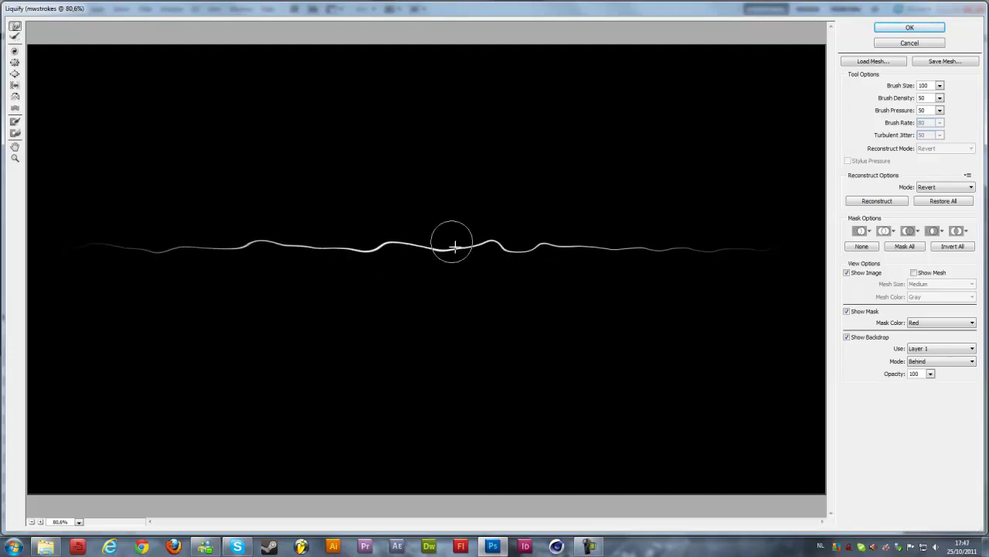
pyautogui.moveTo(491, 254)
pyautogui.mouseDown()
pyautogui.moveTo(378, 237)
pyautogui.moveTo(399, 248)
pyautogui.moveTo(389, 255)
pyautogui.mouseUp()
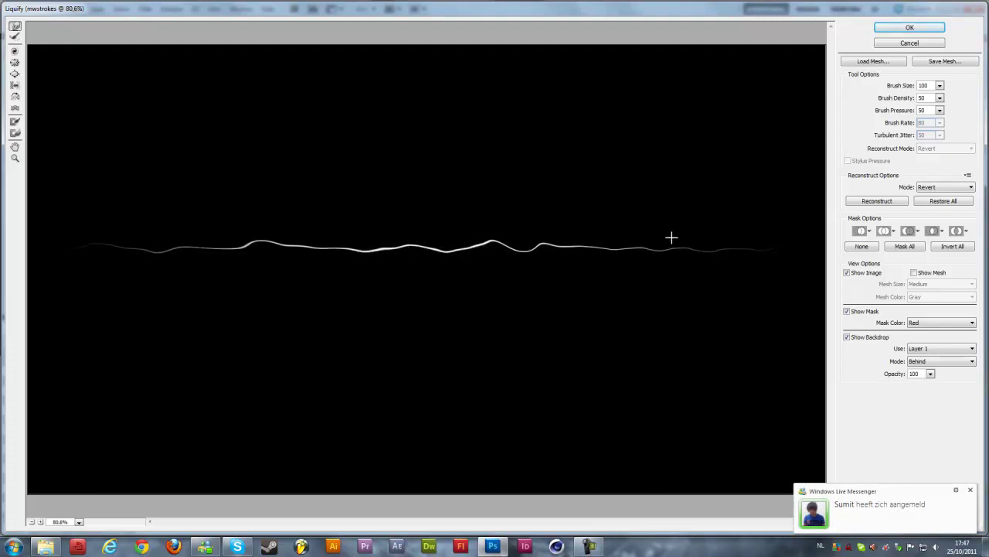
pyautogui.moveTo(495, 243); pyautogui.dragTo(495, 247)
pyautogui.click(910, 27)
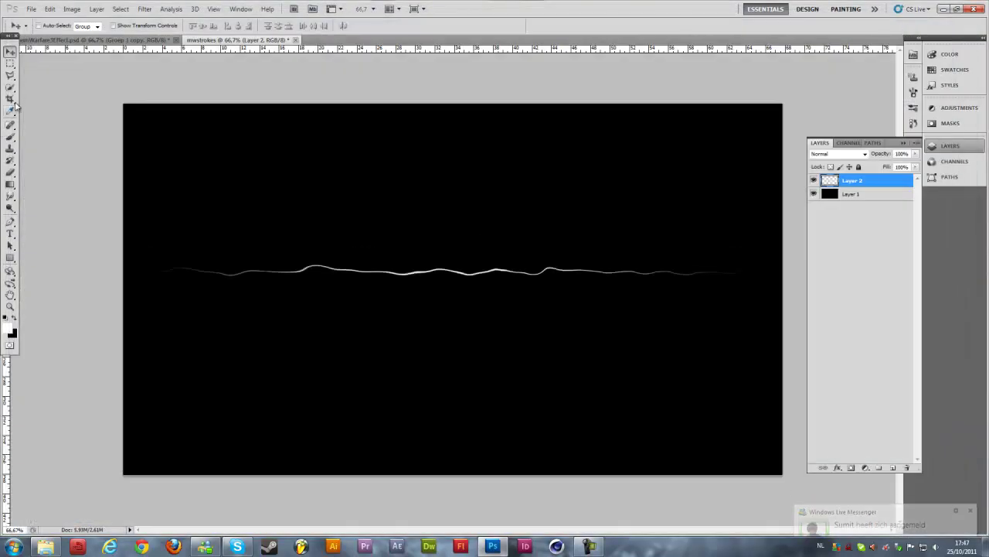
# - Duplicate Layer 2, rotate the copy half a turn and move it so it intertwines with the original line
pyautogui.rightClick(875, 185)
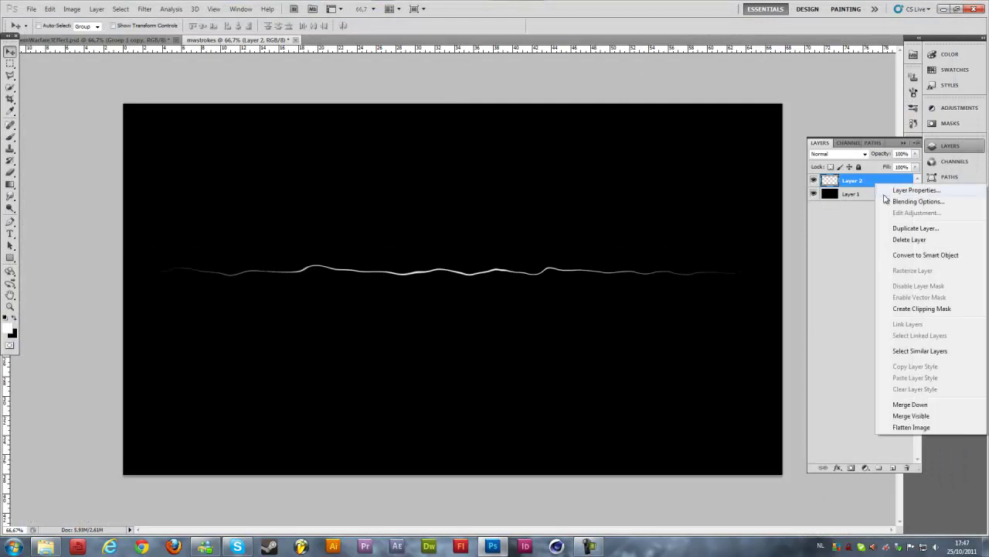
pyautogui.click(917, 233)
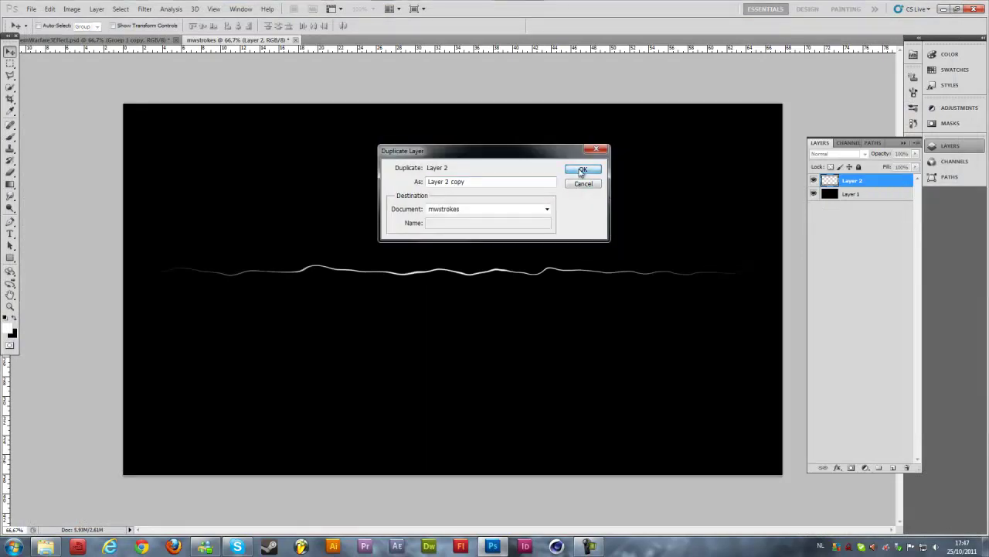
pyautogui.click(583, 168)
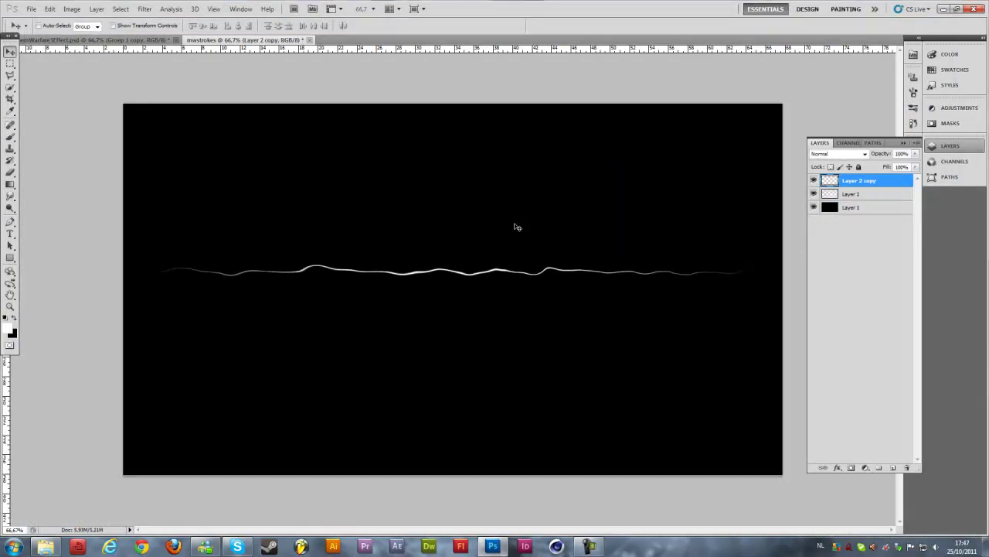
pyautogui.hotkey('ctrl', 't')
pyautogui.moveTo(626, 307)
pyautogui.mouseDown()
pyautogui.moveTo(413, 382)
pyautogui.moveTo(201, 217)
pyautogui.mouseUp()
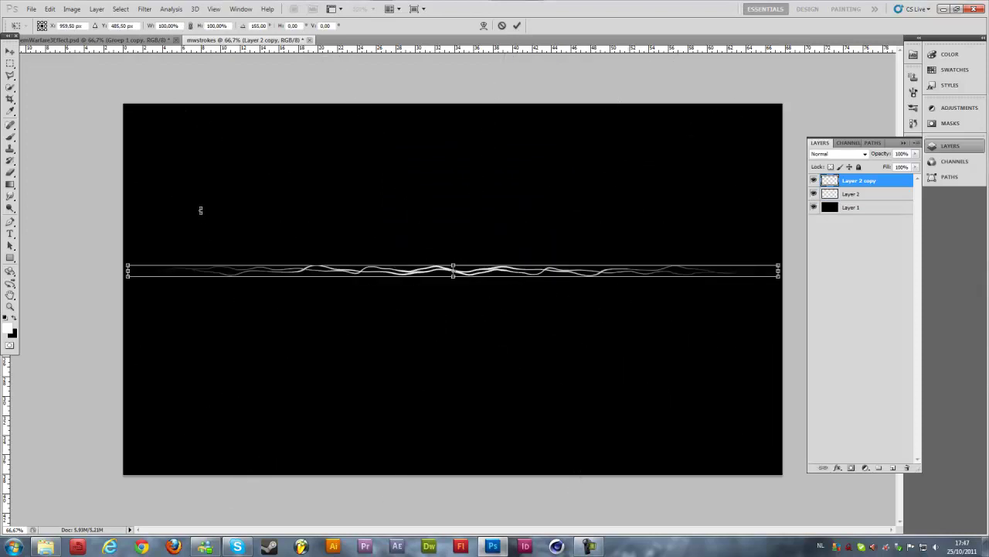
pyautogui.press('Return')
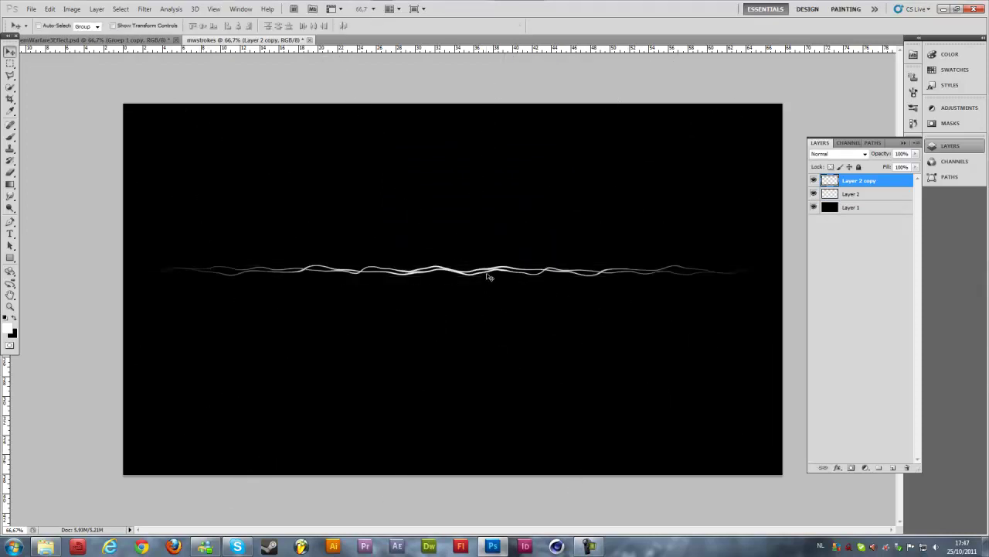
pyautogui.moveTo(489, 276); pyautogui.dragTo(483, 271)
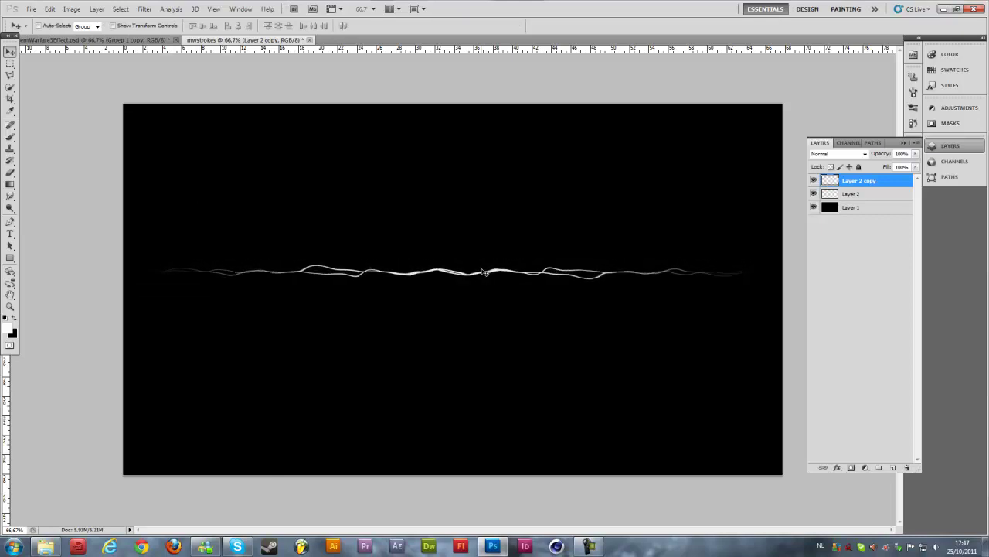
# - Duplicate the rotated line, flatten the duplicate to about 45% height and nudge it slightly upward
pyautogui.hotkey('ctrl', 'j')
pyautogui.hotkey('ctrl', 't')
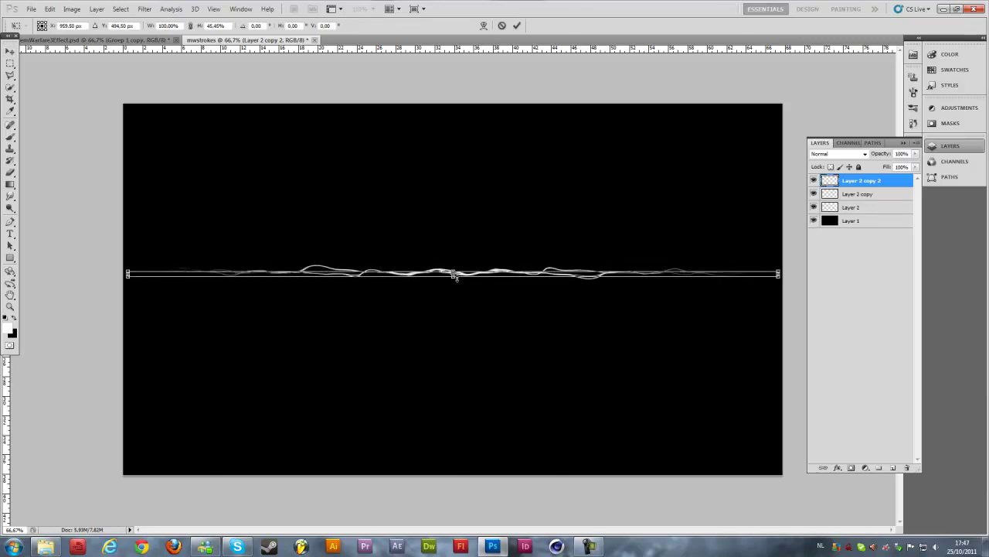
pyautogui.press('Return')
pyautogui.press('Up')
pyautogui.press('Up')
pyautogui.press('Up')
pyautogui.press('Up')
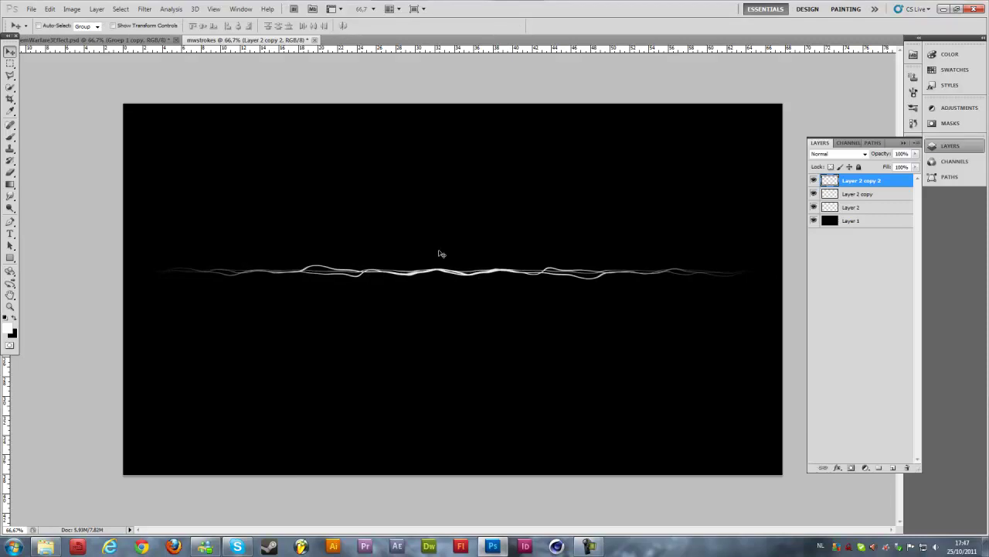
# - Liquify the flattened line on Layer 2 copy 2 so it waves slightly differently from the other two
pyautogui.click(144, 8)
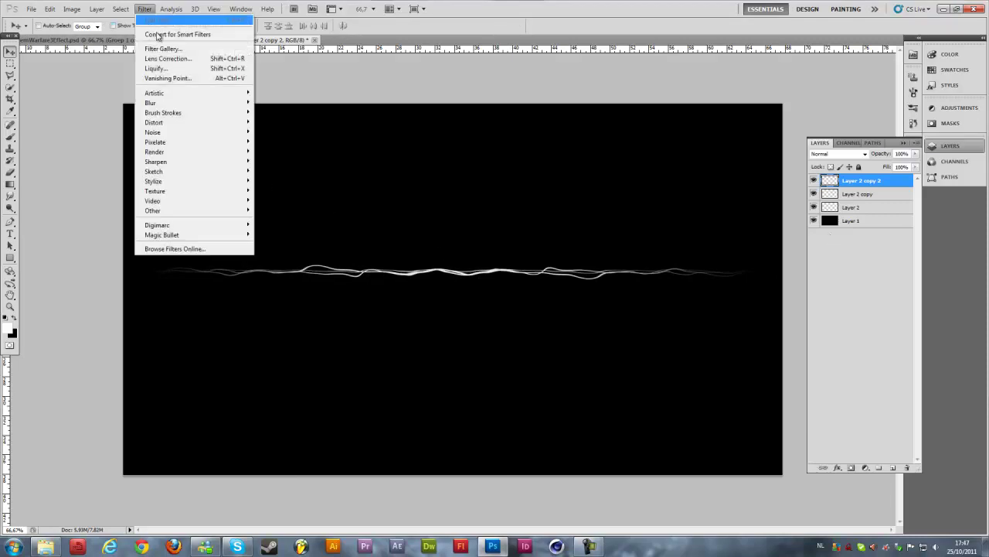
pyautogui.click(159, 70)
pyautogui.moveTo(173, 245)
pyautogui.mouseDown()
pyautogui.moveTo(214, 256)
pyautogui.moveTo(681, 251)
pyautogui.mouseUp()
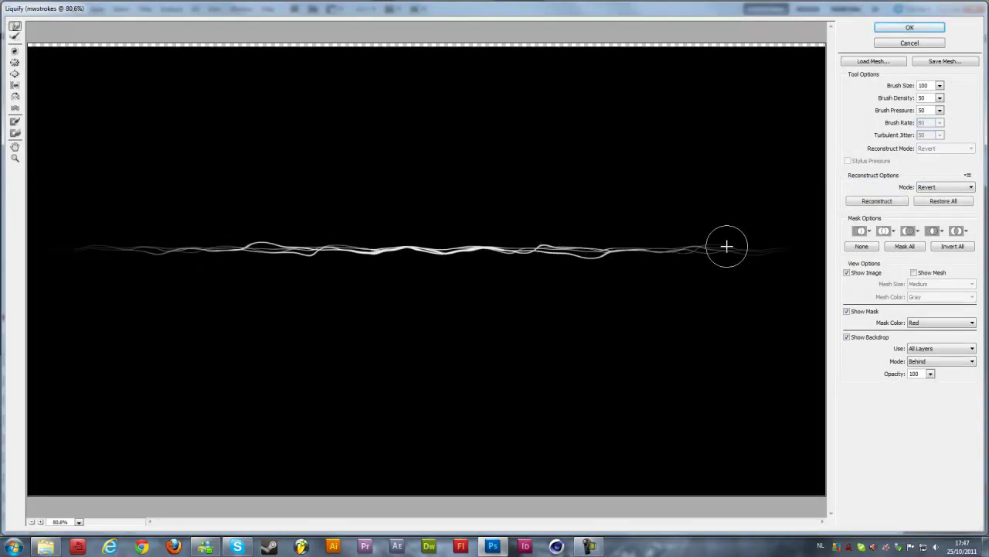
pyautogui.click(906, 28)
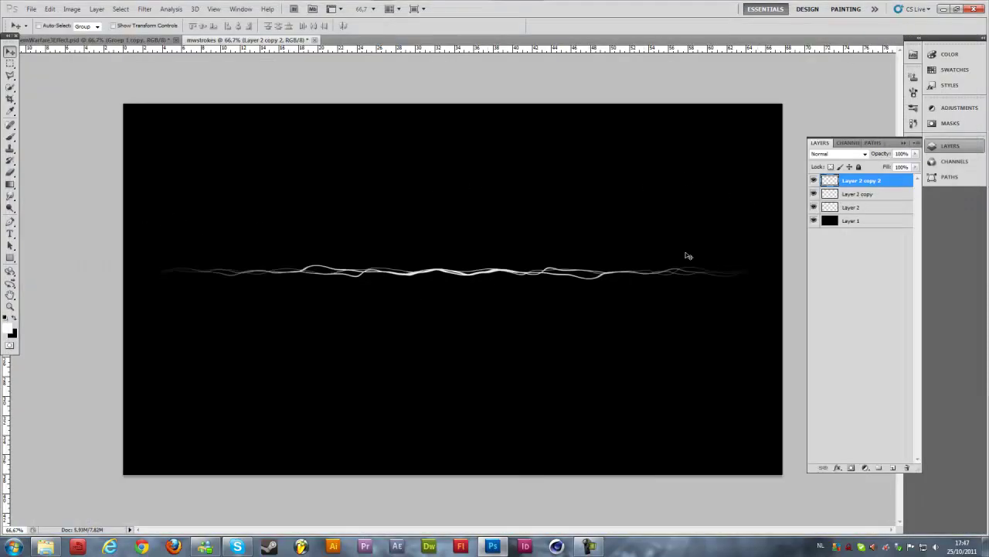
# - Merge Layer 2, Layer 2 copy and Layer 2 copy 2 into a single layer
pyautogui.keyDown('shift'); pyautogui.click(854, 210); pyautogui.keyUp('shift')
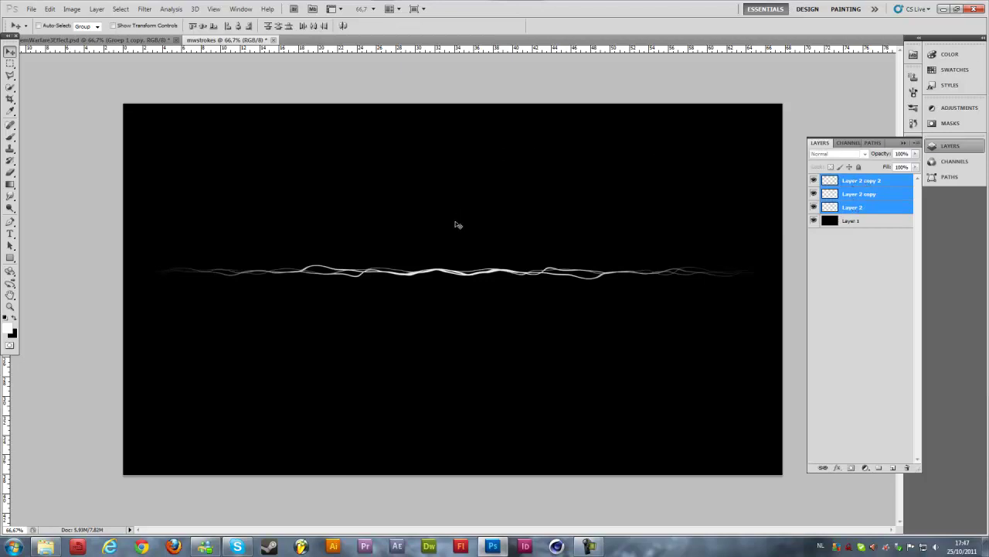
pyautogui.rightClick(864, 208)
pyautogui.click(894, 429)
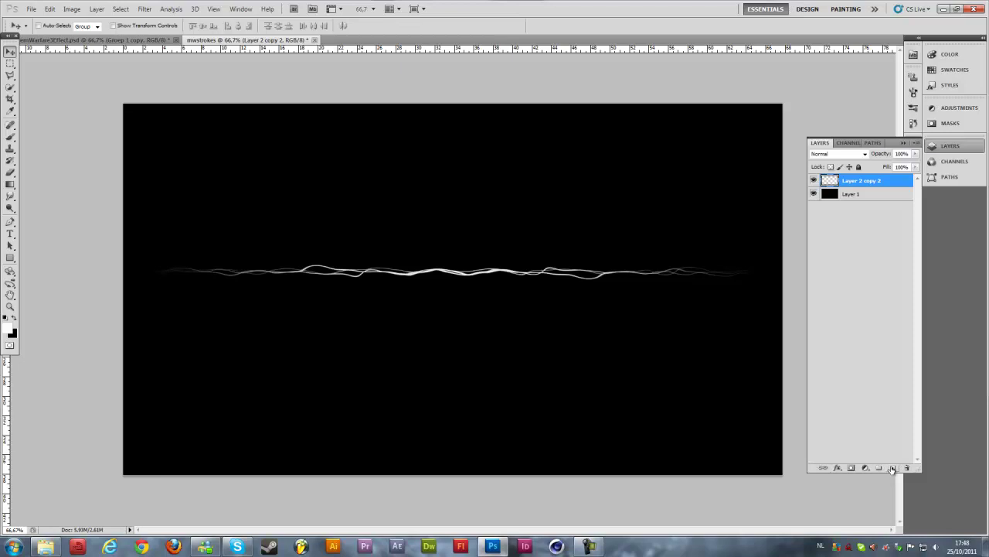
# - On a new layer, stroke a straight horizontal Pen path across the waves with the Brush, simulating pressure, and delete the path
pyautogui.click(893, 468)
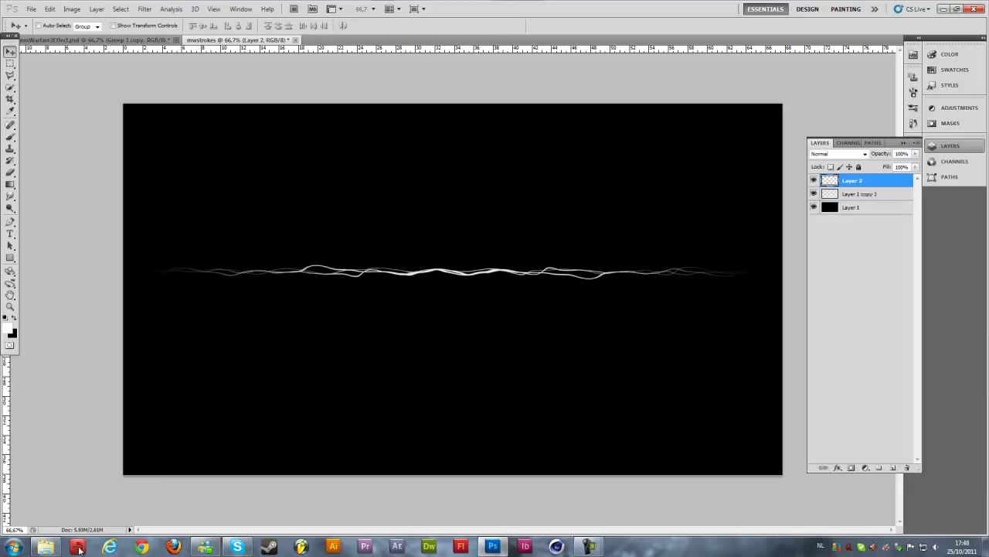
pyautogui.click(149, 39)
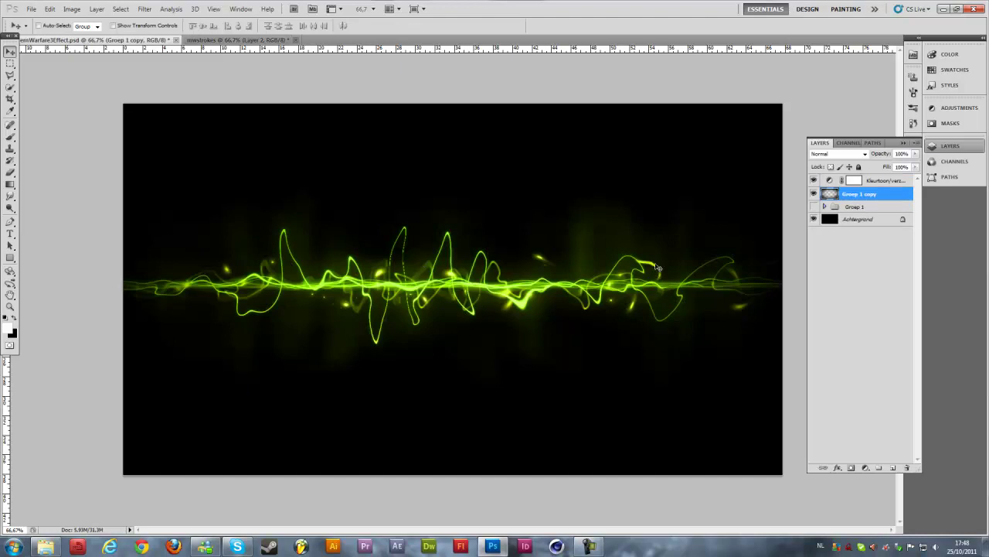
pyautogui.click(224, 39)
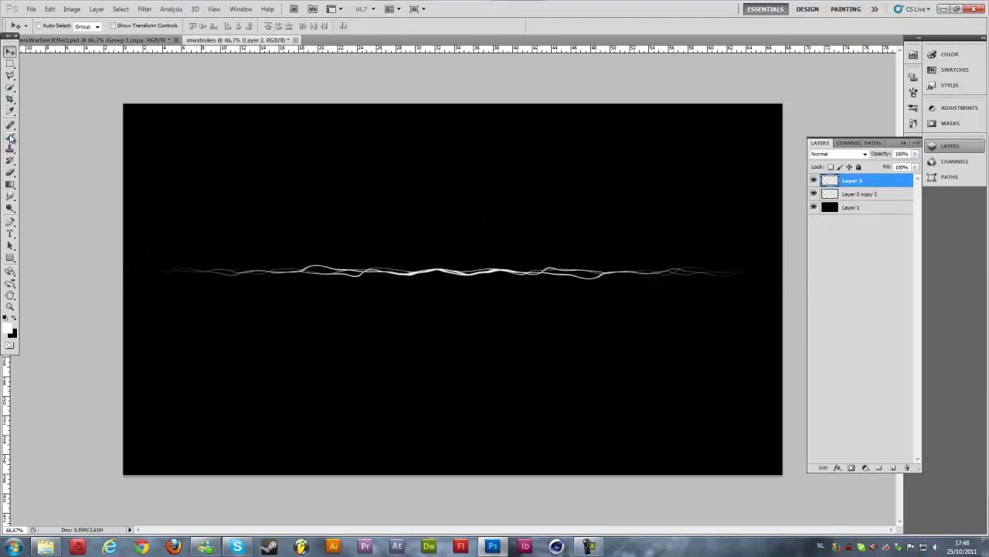
pyautogui.click(11, 222)
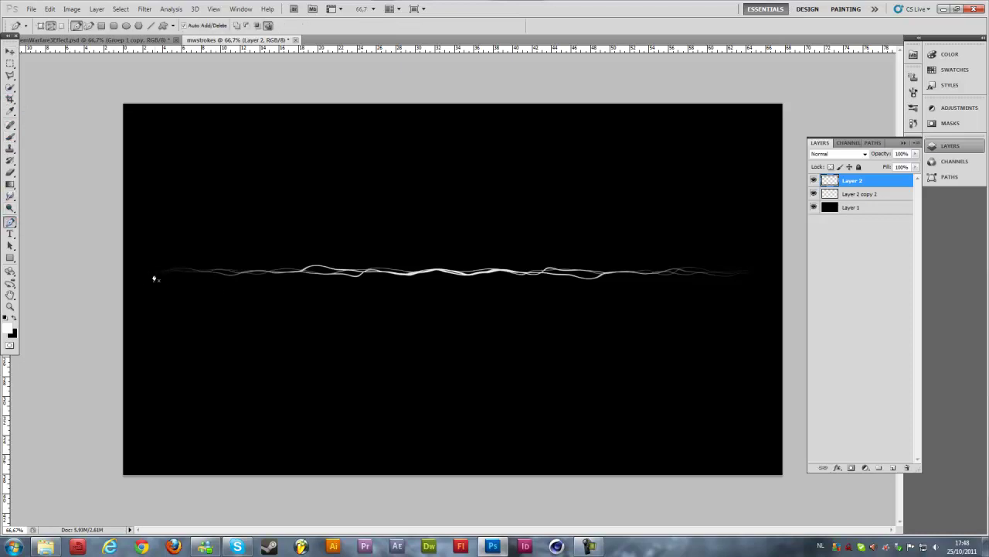
pyautogui.click(766, 274)
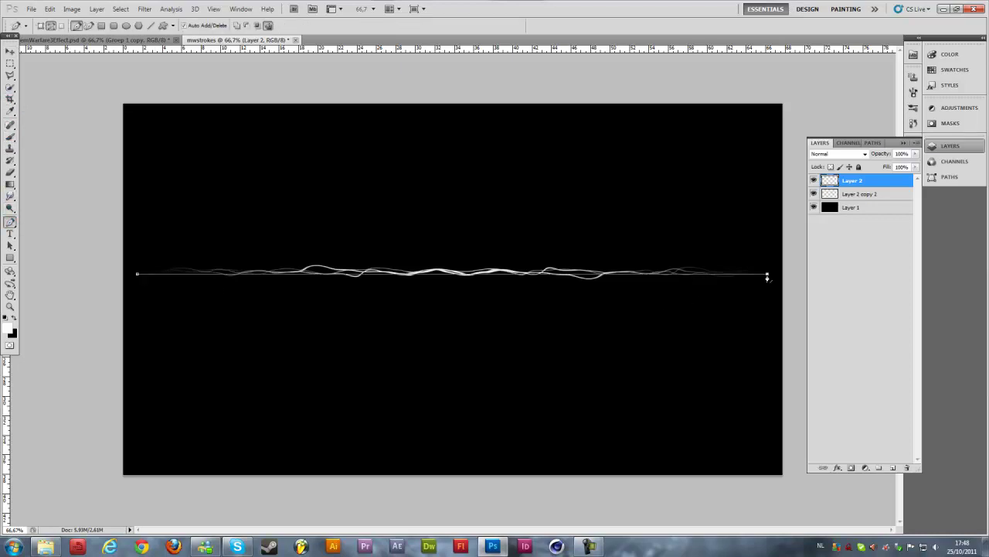
pyautogui.rightClick(766, 275)
pyautogui.click(796, 363)
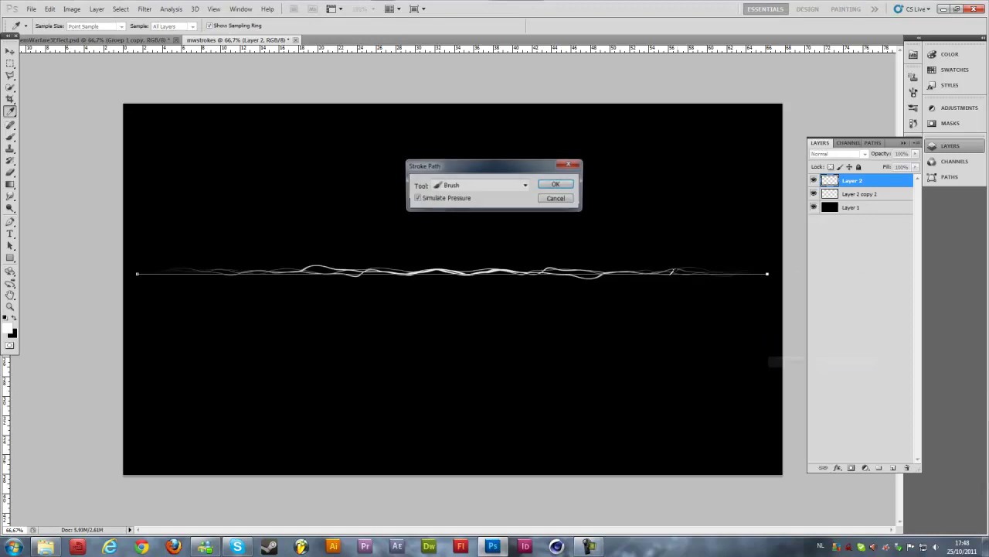
pyautogui.click(555, 184)
pyautogui.rightClick(576, 272)
pyautogui.click(607, 287)
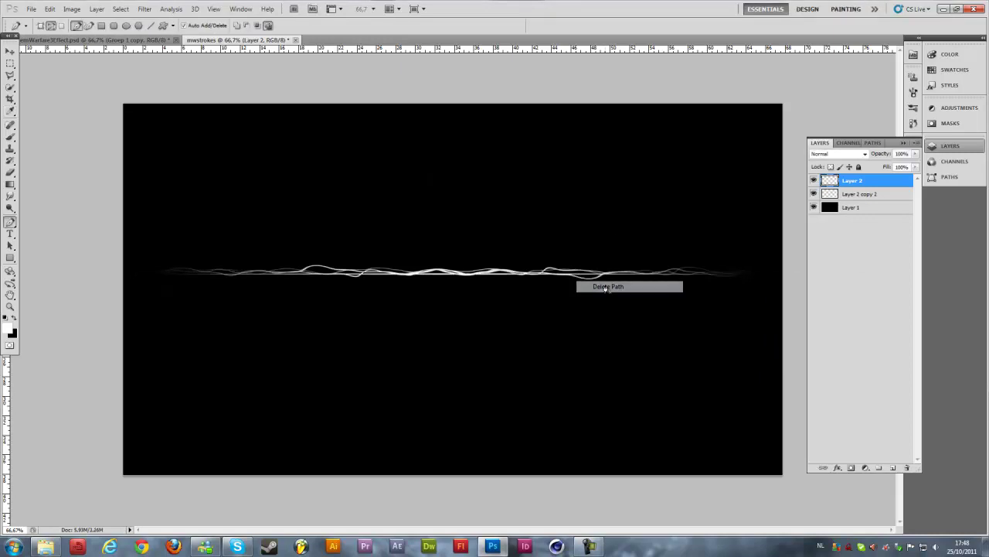
# - Liquify the new straight line with brush pressure 100, pulling it into tall irregular peaks and loops above and below the centre
pyautogui.click(145, 9)
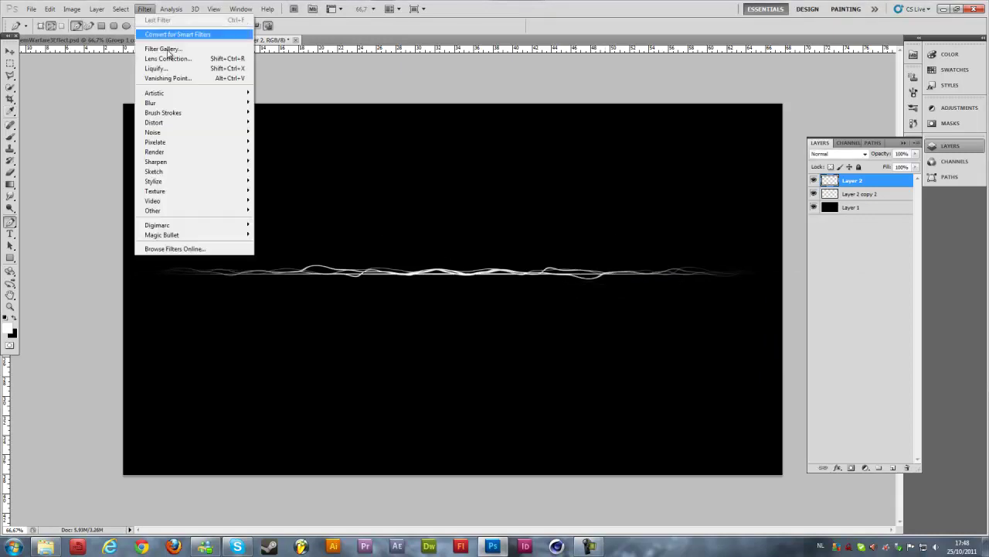
pyautogui.click(166, 73)
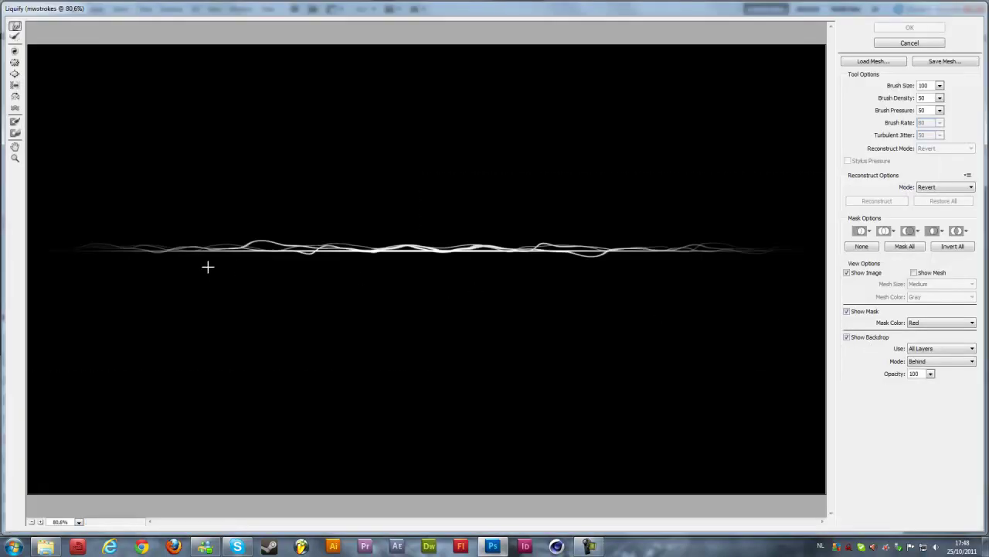
pyautogui.doubleClick(922, 110)
pyautogui.write('100')
pyautogui.moveTo(66, 274)
pyautogui.mouseDown()
pyautogui.moveTo(150, 209)
pyautogui.moveTo(220, 231)
pyautogui.moveTo(295, 286)
pyautogui.moveTo(410, 215)
pyautogui.moveTo(455, 267)
pyautogui.moveTo(496, 192)
pyautogui.moveTo(529, 284)
pyautogui.moveTo(598, 232)
pyautogui.moveTo(614, 158)
pyautogui.moveTo(670, 274)
pyautogui.mouseUp()
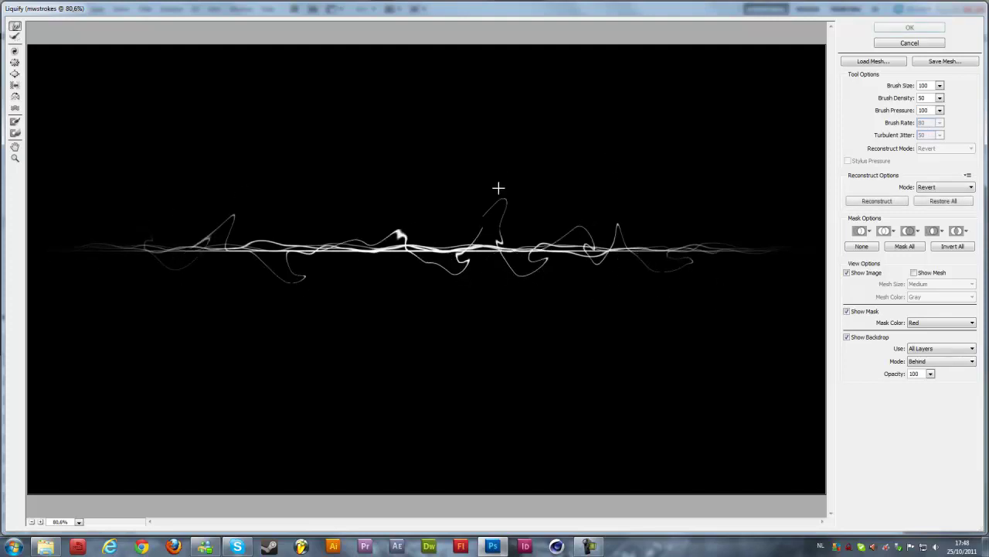
pyautogui.moveTo(481, 271)
pyautogui.mouseDown()
pyautogui.moveTo(409, 244)
pyautogui.moveTo(409, 287)
pyautogui.moveTo(417, 228)
pyautogui.moveTo(446, 349)
pyautogui.moveTo(419, 283)
pyautogui.moveTo(387, 255)
pyautogui.moveTo(389, 182)
pyautogui.moveTo(360, 208)
pyautogui.moveTo(379, 277)
pyautogui.moveTo(405, 295)
pyautogui.moveTo(394, 316)
pyautogui.moveTo(434, 232)
pyautogui.moveTo(439, 273)
pyautogui.moveTo(467, 287)
pyautogui.mouseUp()
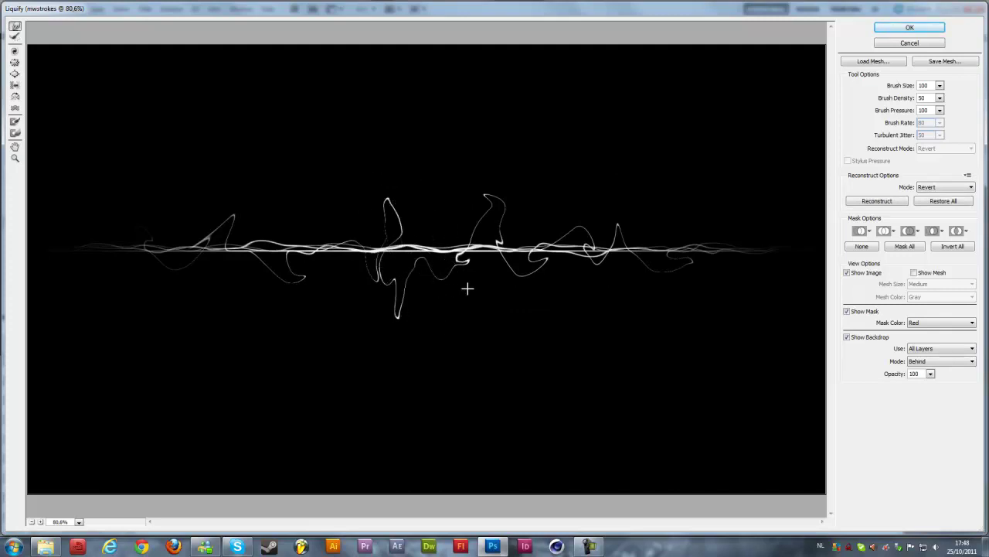
pyautogui.moveTo(300, 273); pyautogui.dragTo(298, 254)
pyautogui.click(893, 28)
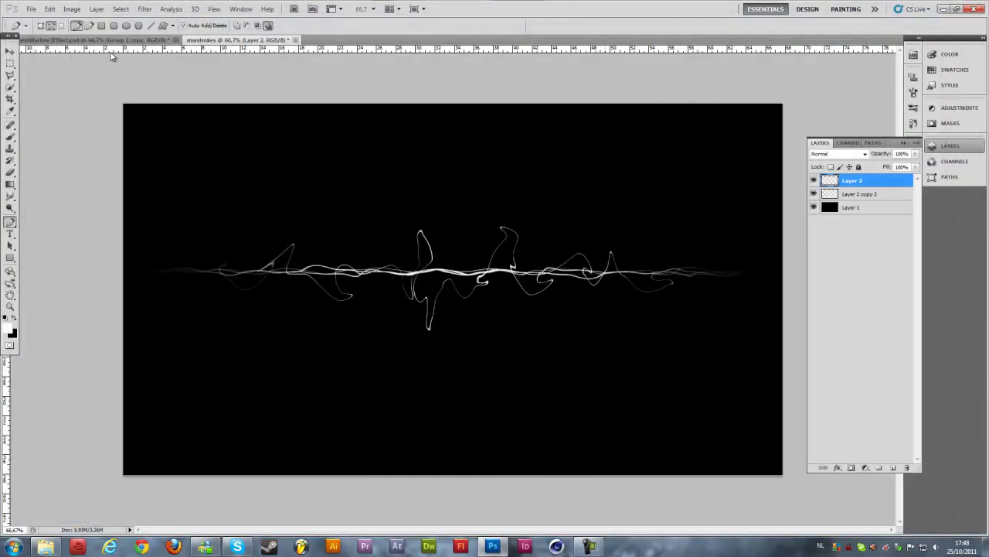
# - Compare the strokes with the ModernWarfare3Effect.psd example, and set the Brush size to 6 in the mwstrokes document
pyautogui.click(116, 39)
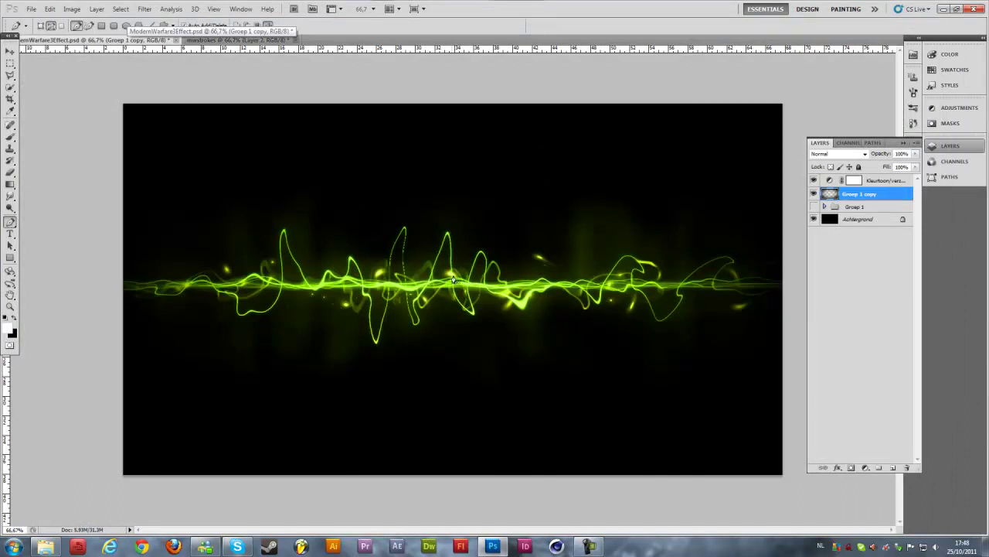
pyautogui.click(233, 41)
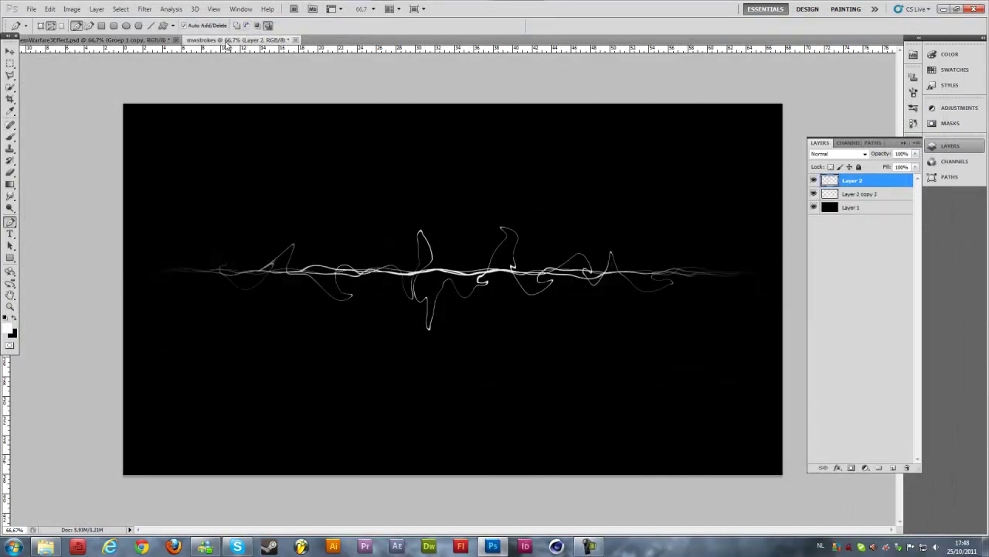
pyautogui.click(10, 136)
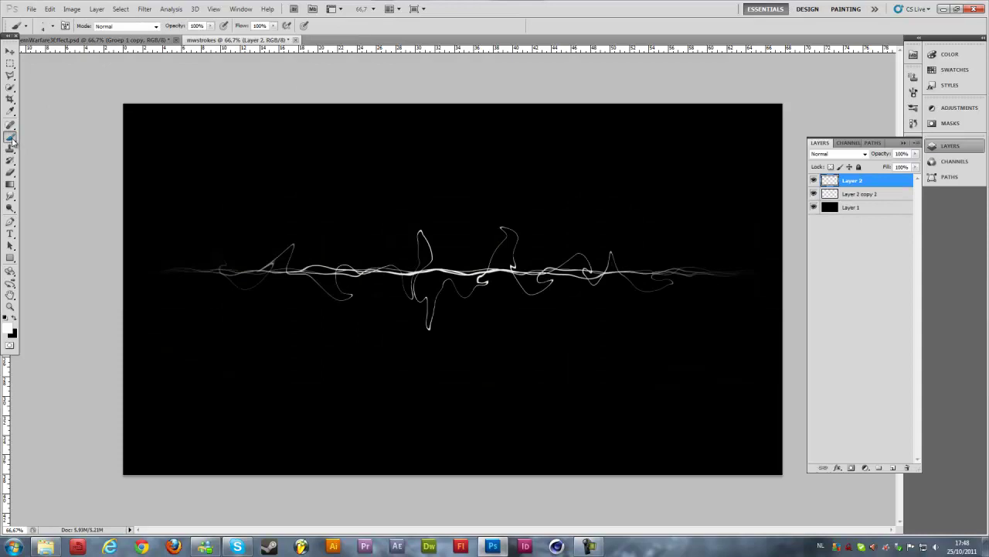
pyautogui.click(52, 26)
pyautogui.click(116, 44)
pyautogui.write('6')
pyautogui.click(7, 56)
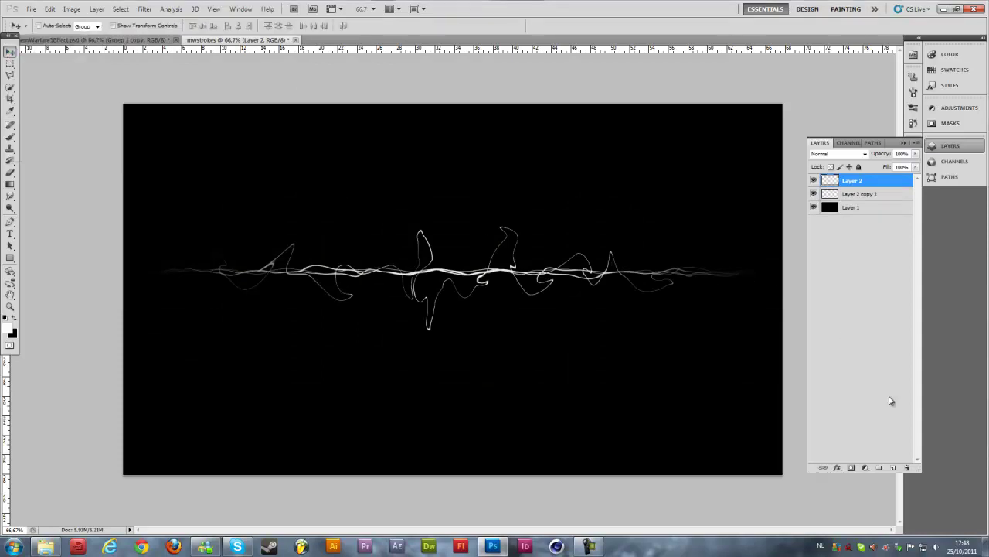
# - Add a new layer, draw another straight horizontal Pen path across the strokes and stroke it with the Brush
pyautogui.click(893, 468)
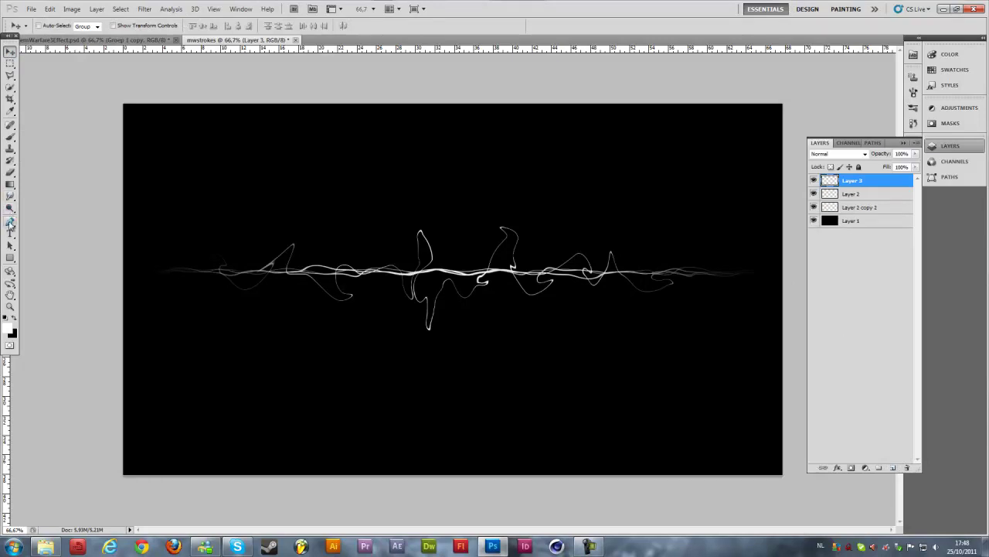
pyautogui.click(10, 223)
pyautogui.click(762, 270)
pyautogui.rightClick(763, 272)
pyautogui.click(780, 344)
pyautogui.press('Return')
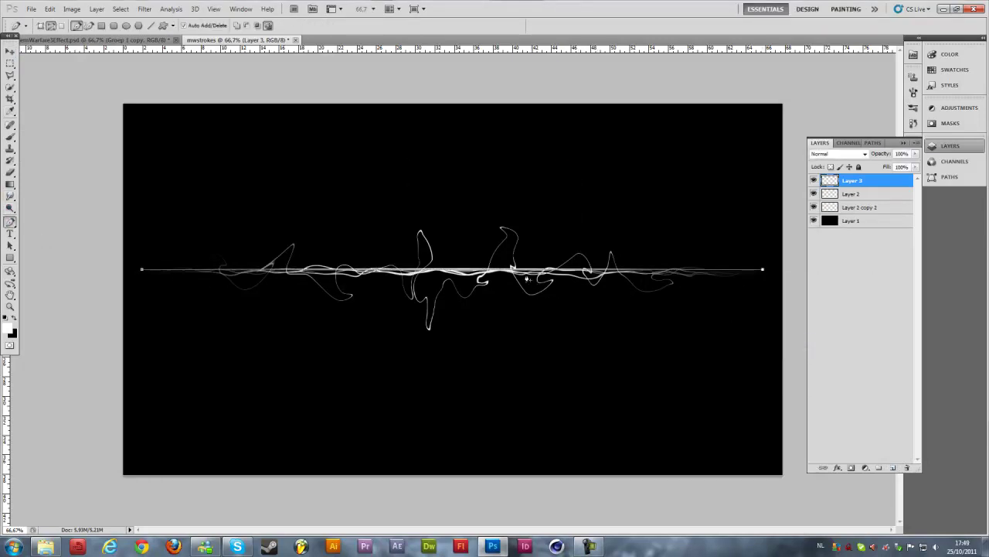
# - Delete the path and Liquify the new line on Layer 3 into irregular waves and peaks with brush size 100 and pressure 100
pyautogui.rightClick(510, 270)
pyautogui.click(530, 283)
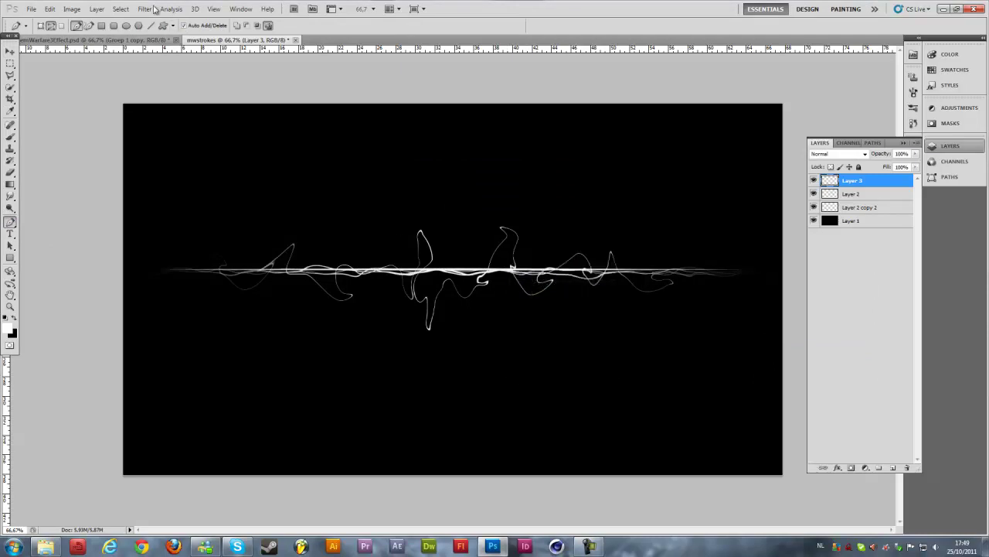
pyautogui.click(121, 9)
pyautogui.click(165, 68)
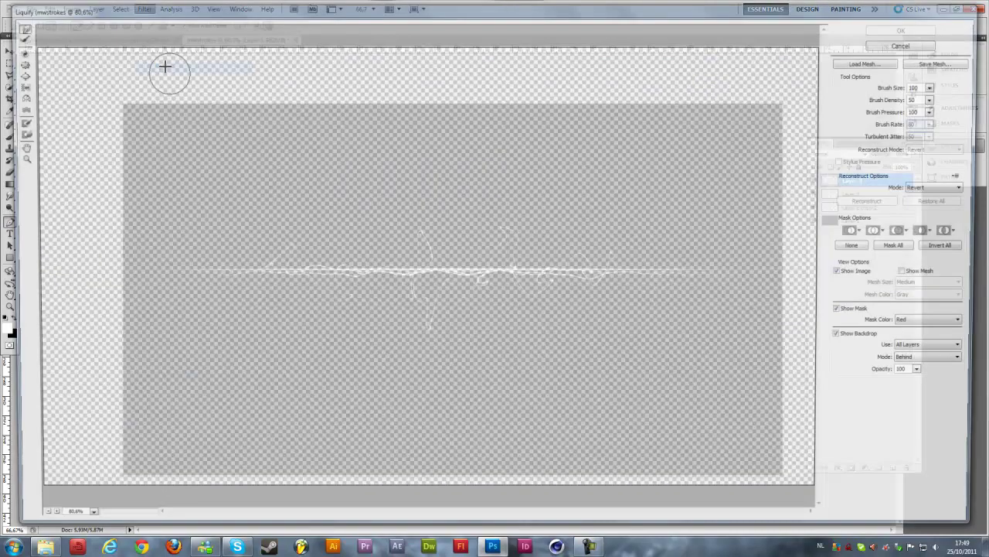
pyautogui.moveTo(87, 251)
pyautogui.mouseDown()
pyautogui.moveTo(164, 223)
pyautogui.moveTo(216, 257)
pyautogui.moveTo(340, 248)
pyautogui.mouseUp()
pyautogui.moveTo(280, 249)
pyautogui.mouseDown()
pyautogui.moveTo(313, 241)
pyautogui.moveTo(329, 270)
pyautogui.moveTo(337, 238)
pyautogui.moveTo(354, 238)
pyautogui.moveTo(364, 257)
pyautogui.moveTo(394, 256)
pyautogui.moveTo(420, 235)
pyautogui.moveTo(455, 249)
pyautogui.moveTo(458, 235)
pyautogui.moveTo(464, 252)
pyautogui.moveTo(502, 238)
pyautogui.moveTo(568, 245)
pyautogui.moveTo(604, 303)
pyautogui.moveTo(662, 219)
pyautogui.moveTo(685, 245)
pyautogui.moveTo(744, 213)
pyautogui.moveTo(738, 259)
pyautogui.moveTo(769, 255)
pyautogui.mouseUp()
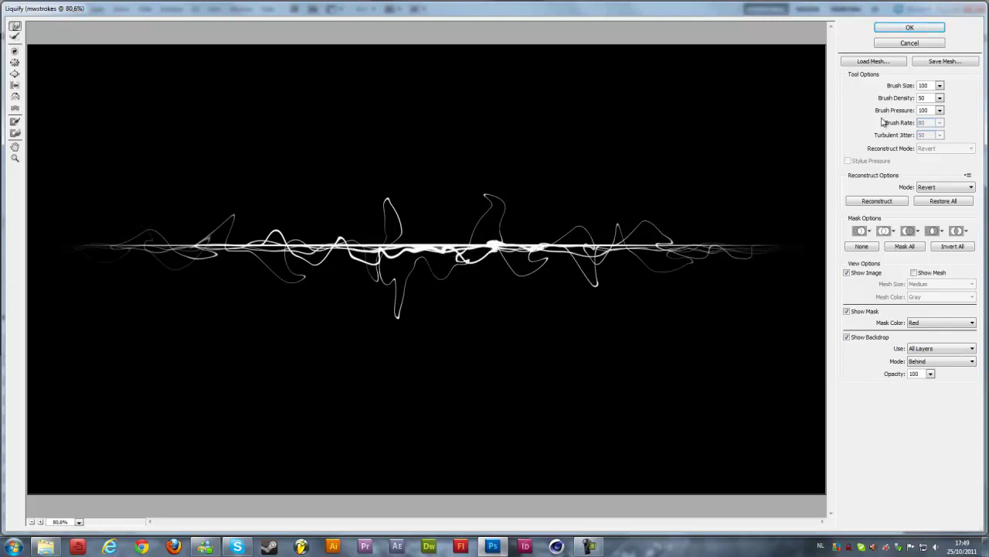
pyautogui.click(910, 27)
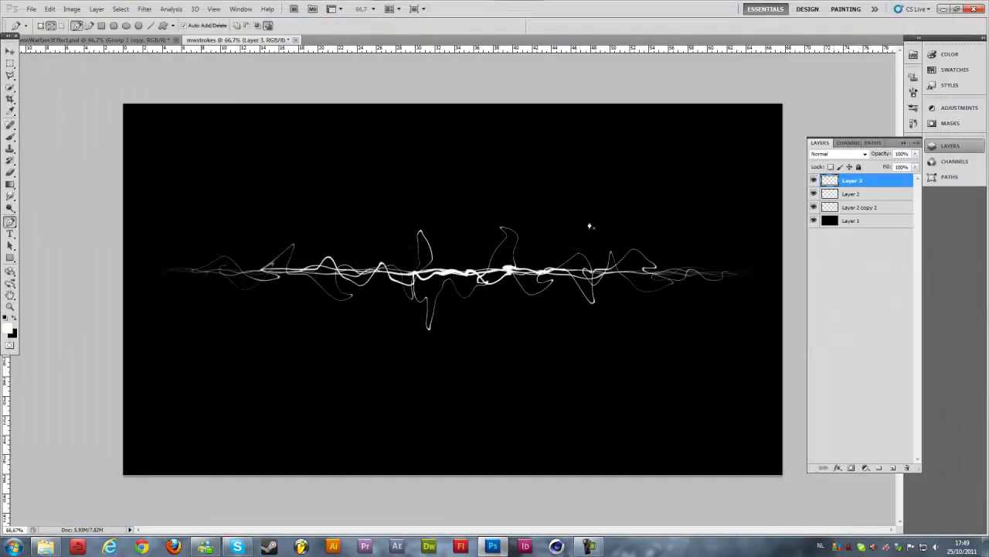
# - Examine the green ModernWarfare3Effect.psd example against the white strokes and return to the mwstrokes document
pyautogui.press('v')
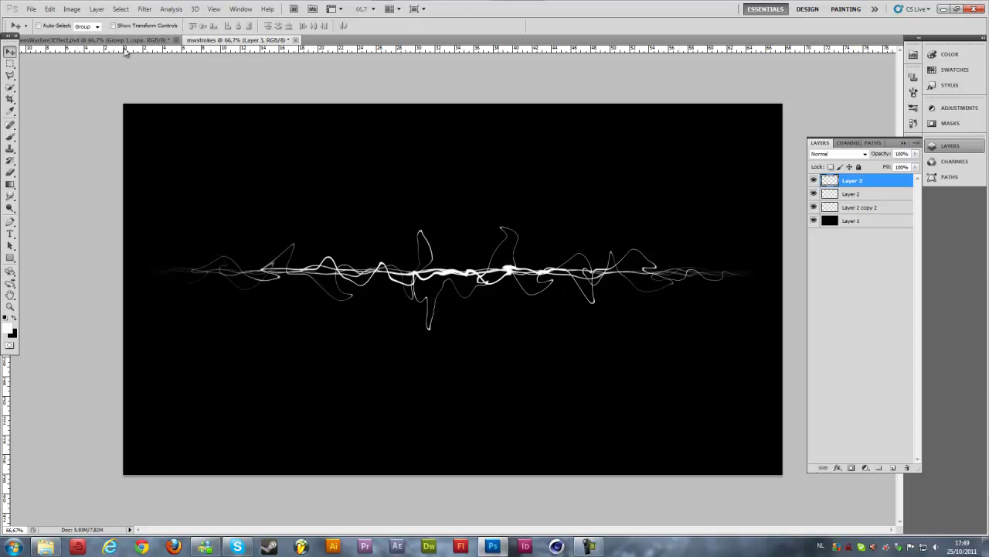
pyautogui.click(152, 41)
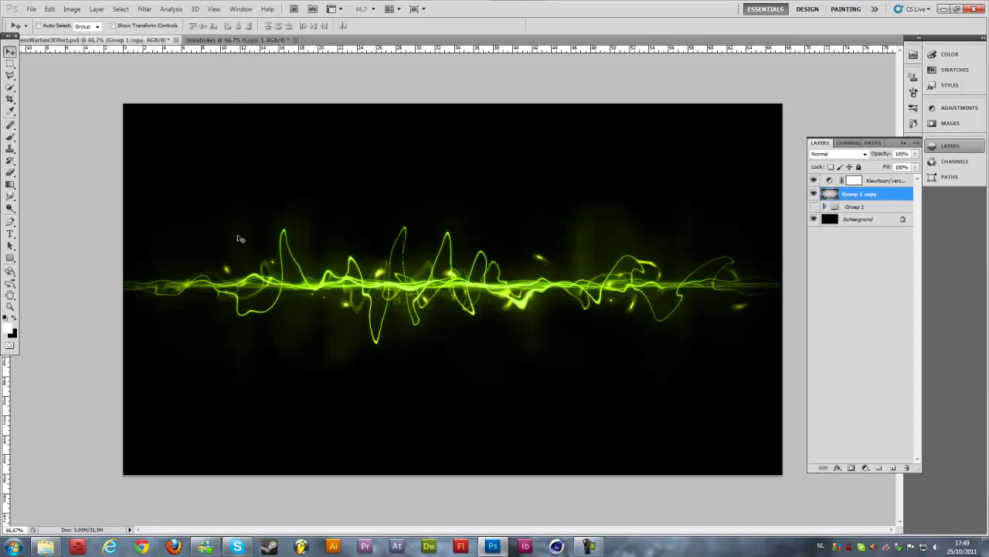
pyautogui.click(229, 40)
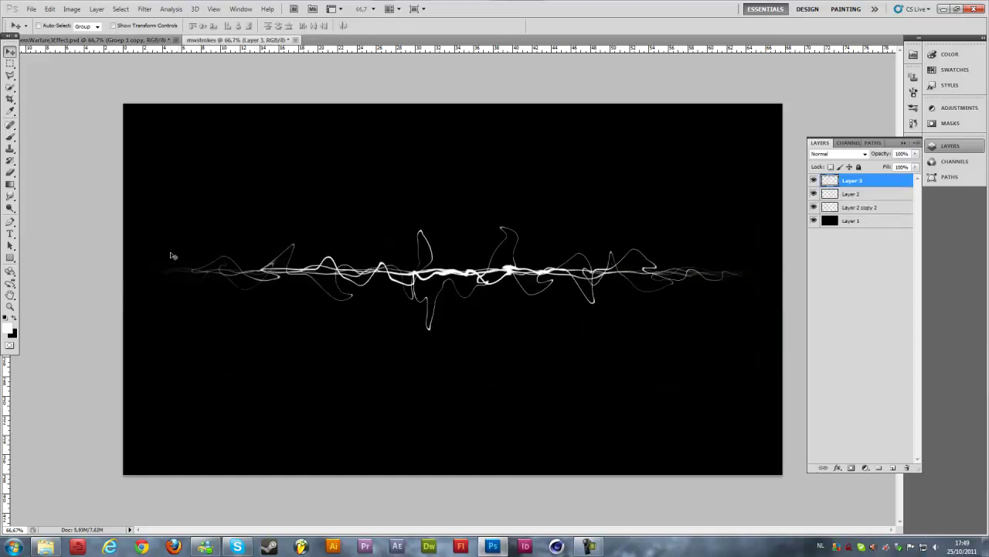
# - Merge Layer 3, Layer 2 and Layer 2 copy 2 into one layer, and duplicate it as Layer 3 copy
pyautogui.keyDown('shift'); pyautogui.click(854, 205); pyautogui.keyUp('shift')
pyautogui.rightClick(854, 205)
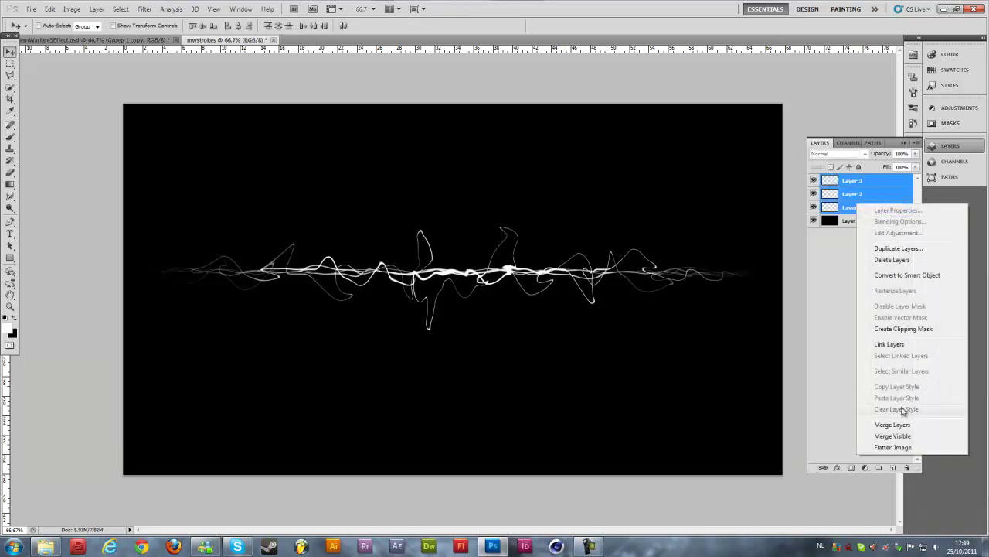
pyautogui.click(889, 426)
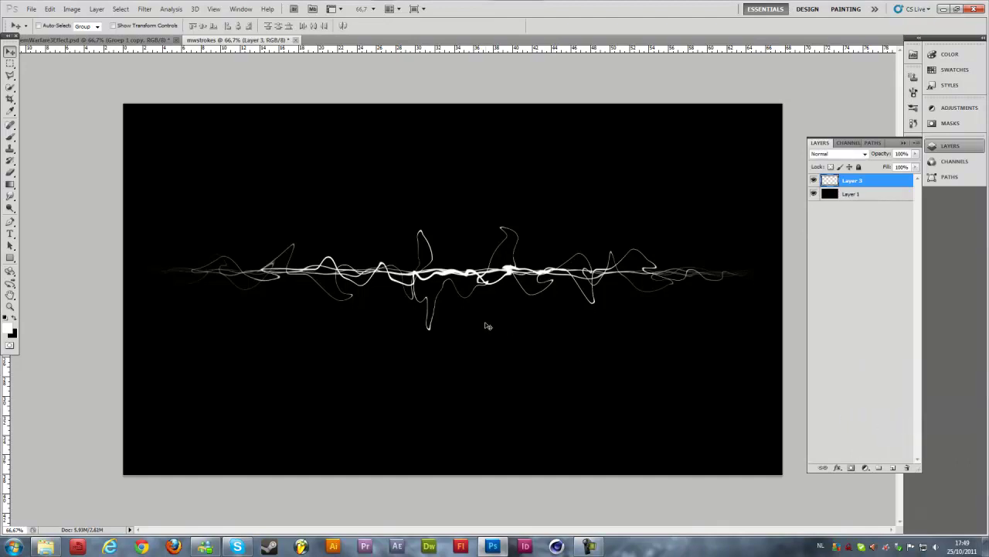
pyautogui.rightClick(859, 184)
pyautogui.click(889, 226)
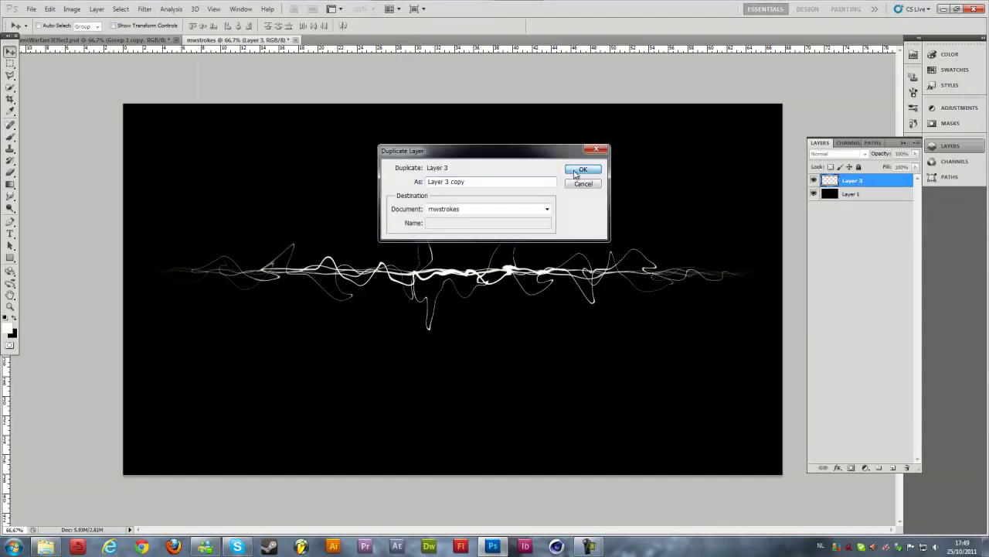
pyautogui.click(582, 169)
# - Apply a Gaussian Blur to the original Layer 3 and give it a Color Overlay of bright green 72ff00
pyautogui.click(853, 197)
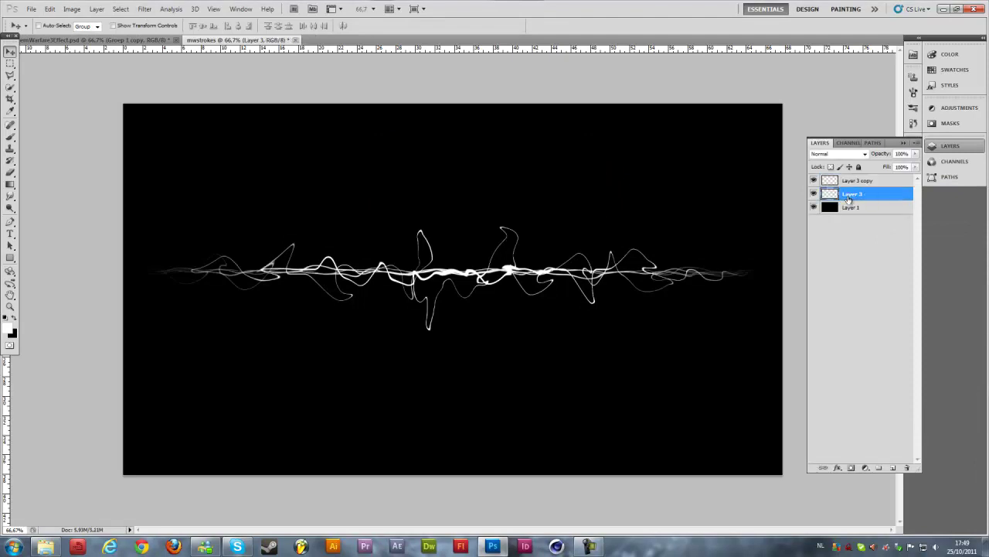
pyautogui.click(144, 8)
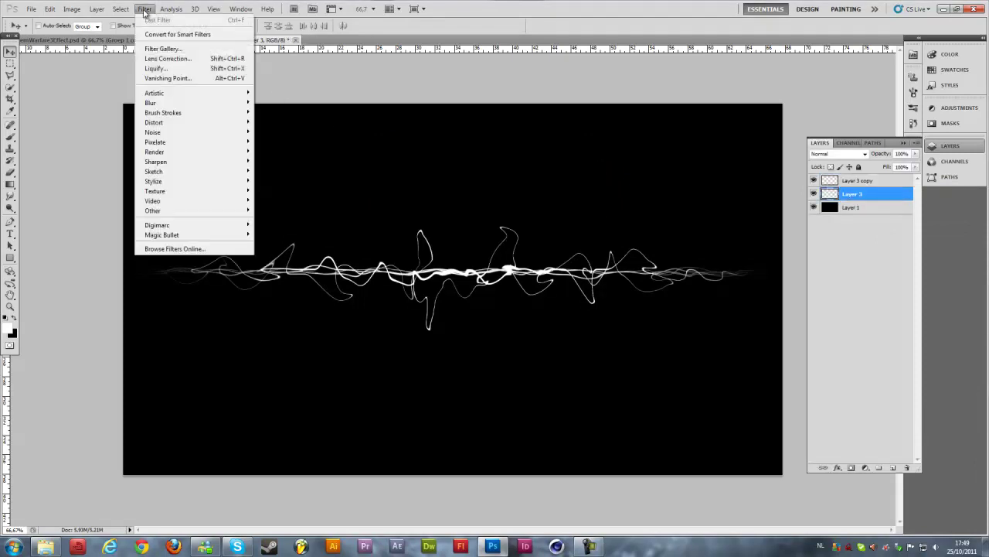
pyautogui.moveTo(175, 108)
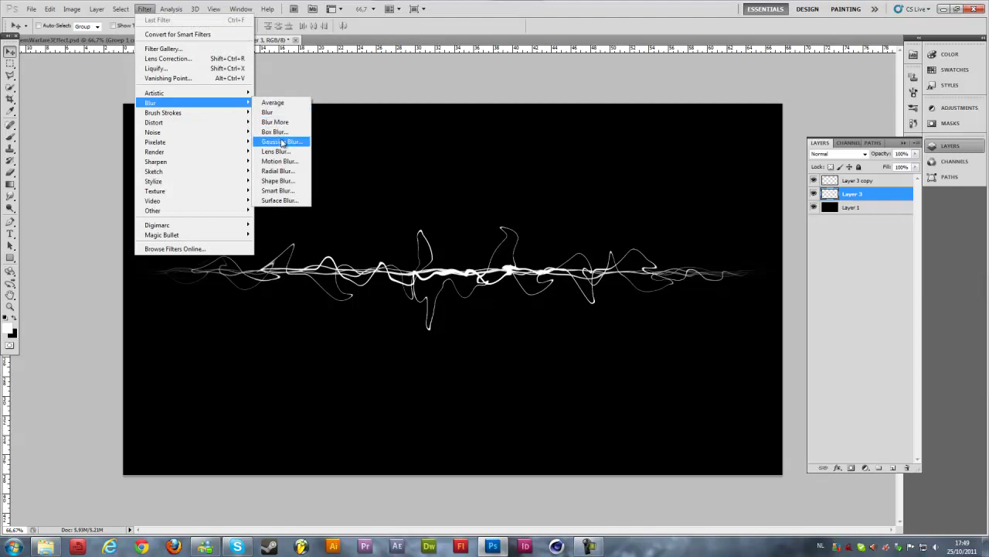
pyautogui.click(279, 140)
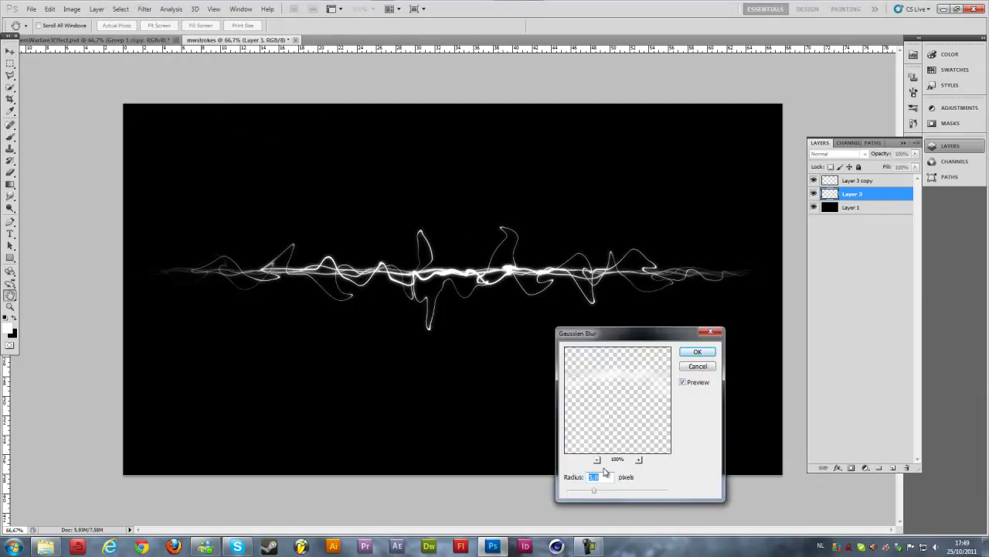
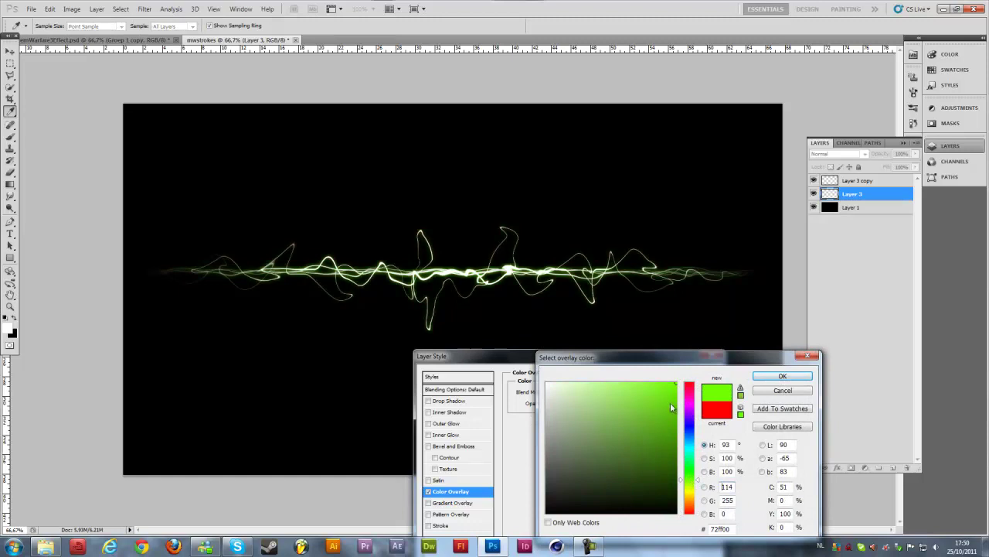
pyautogui.click(783, 376)
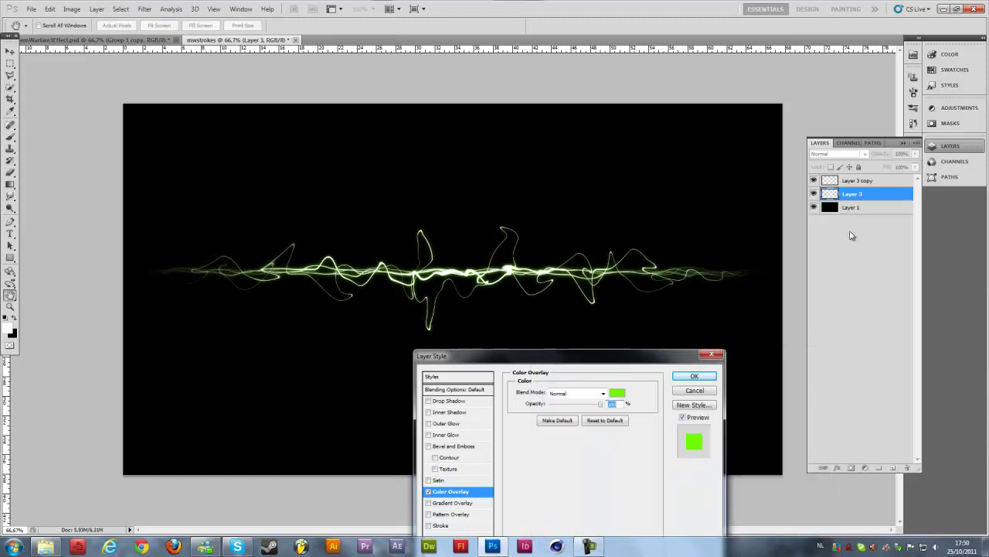
pyautogui.click(698, 376)
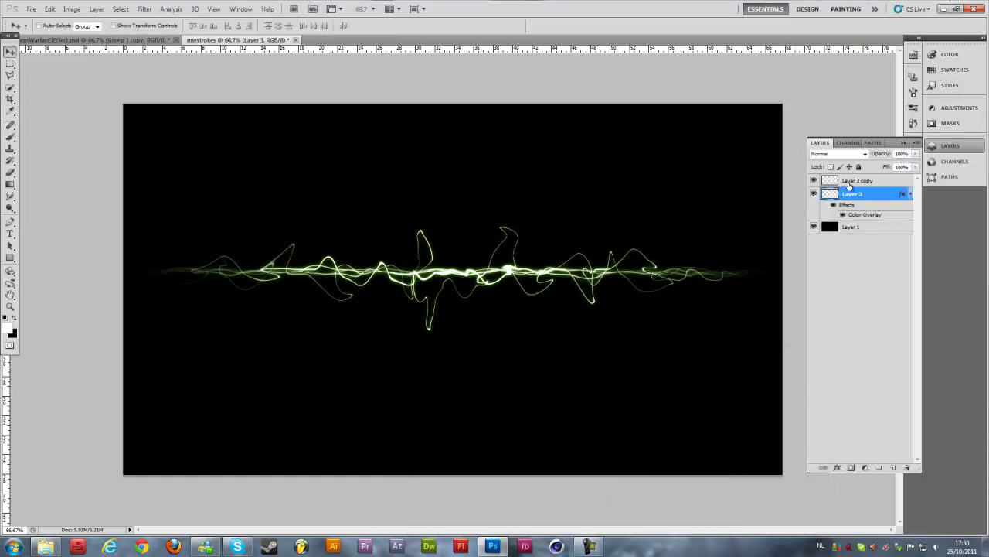
# - Add a Gradient Overlay to Layer 3 copy and change the gradient's black start stop to a pale yellow-green
pyautogui.click(851, 182)
pyautogui.rightClick(850, 183)
pyautogui.click(881, 202)
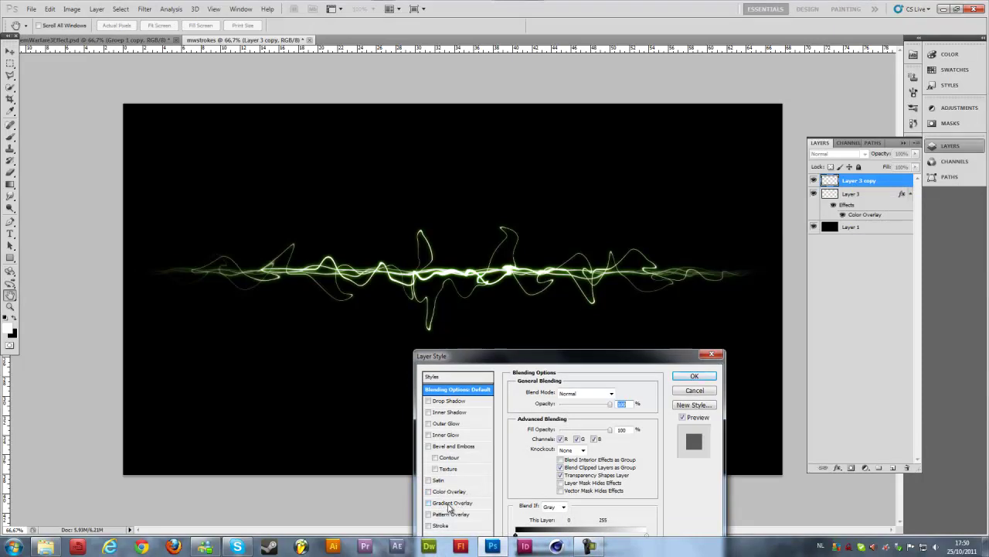
pyautogui.click(449, 504)
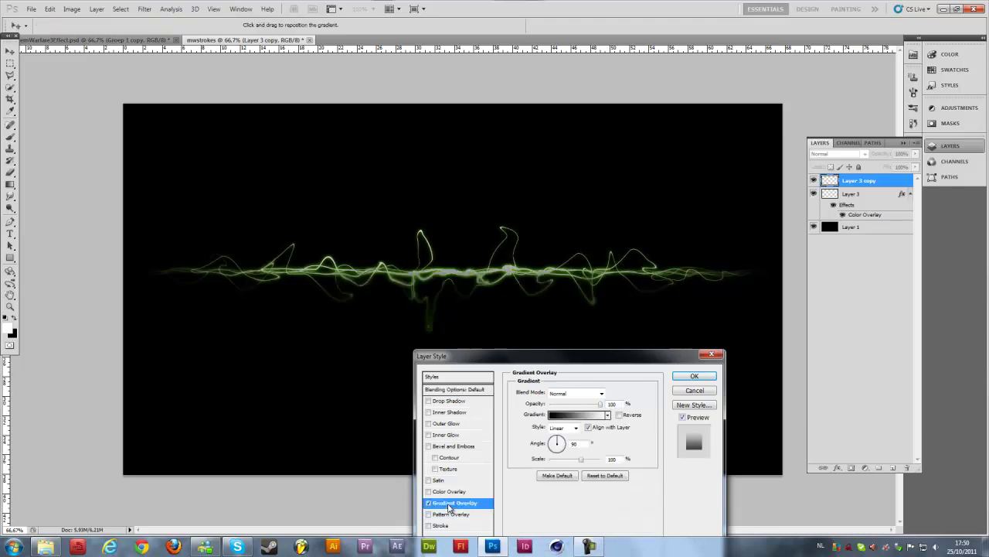
pyautogui.click(564, 416)
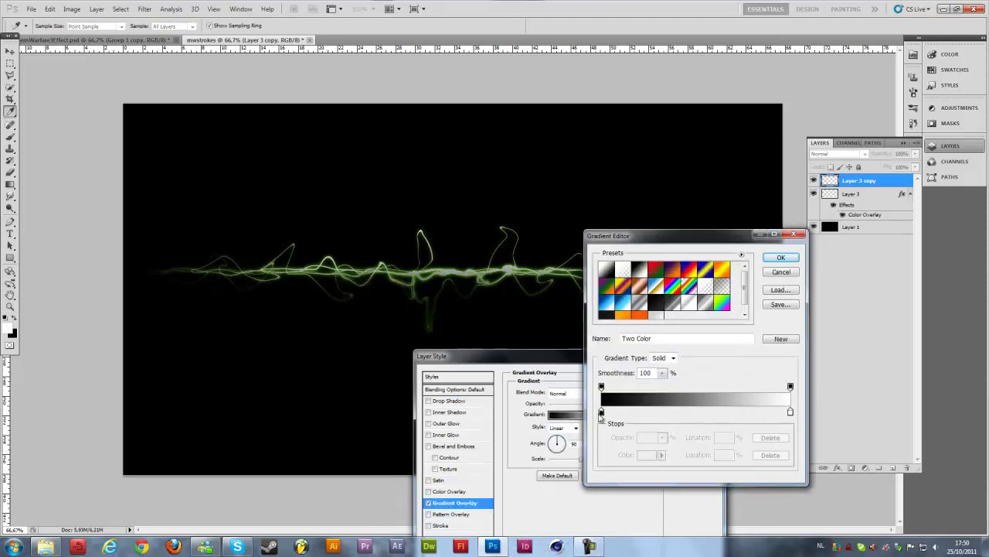
pyautogui.doubleClick(602, 412)
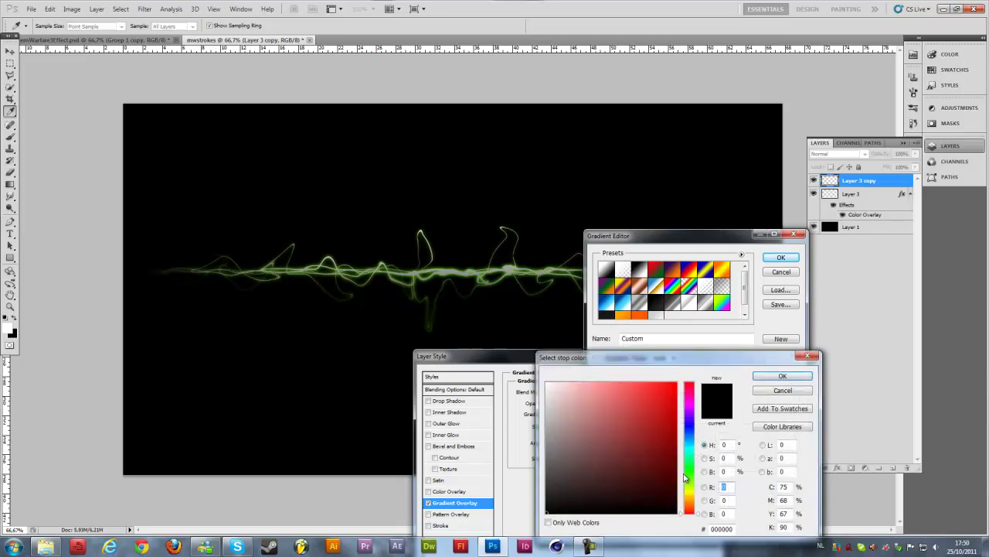
pyautogui.click(690, 489)
pyautogui.moveTo(587, 417); pyautogui.dragTo(575, 383)
pyautogui.click(782, 376)
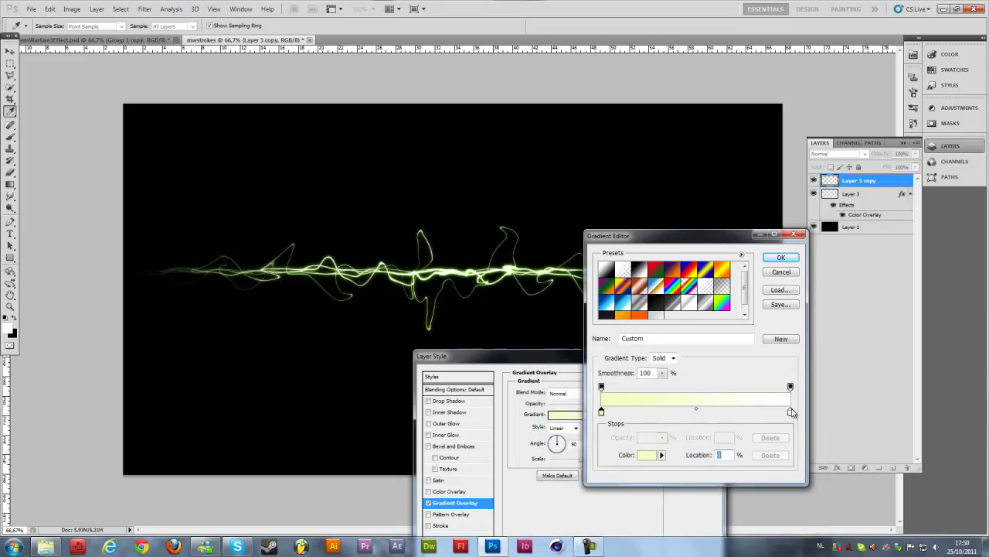
# - Set the overlay gradient's end stop to green 9ce069 and its start stop to yellow-green d0dd60
pyautogui.doubleClick(790, 412)
pyautogui.moveTo(691, 472); pyautogui.dragTo(688, 483)
pyautogui.moveTo(596, 393)
pyautogui.mouseDown()
pyautogui.moveTo(569, 394)
pyautogui.moveTo(615, 397)
pyautogui.mouseUp()
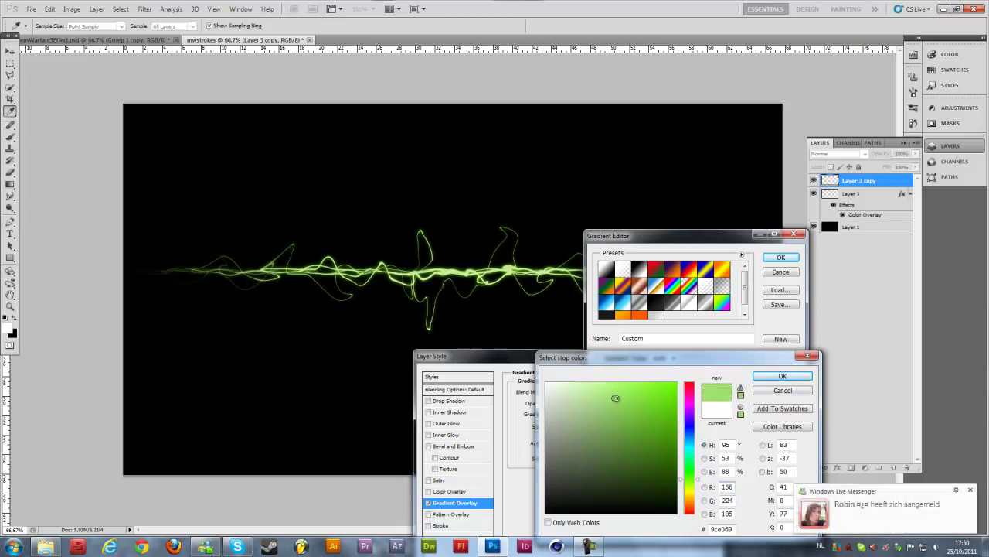
pyautogui.click(779, 375)
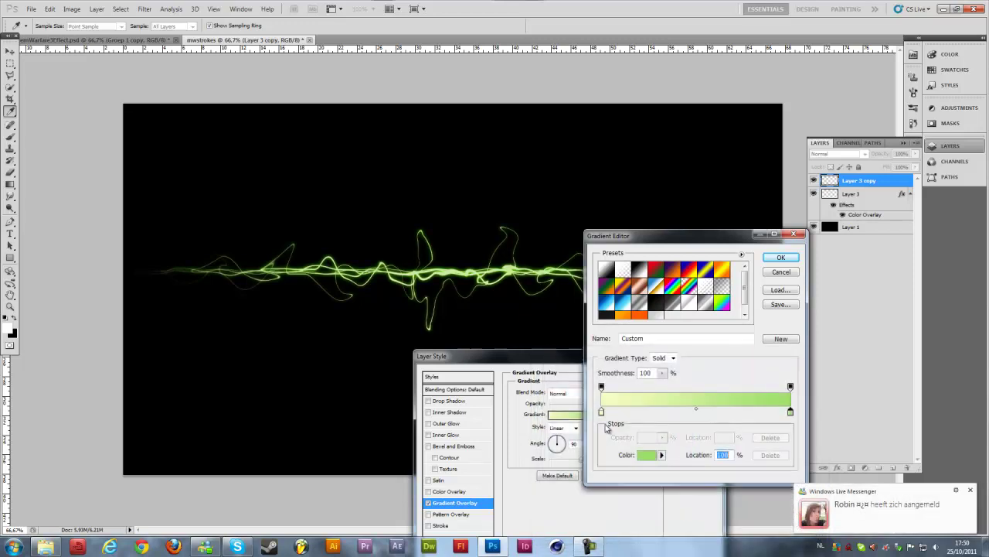
pyautogui.doubleClick(602, 411)
pyautogui.click(620, 398)
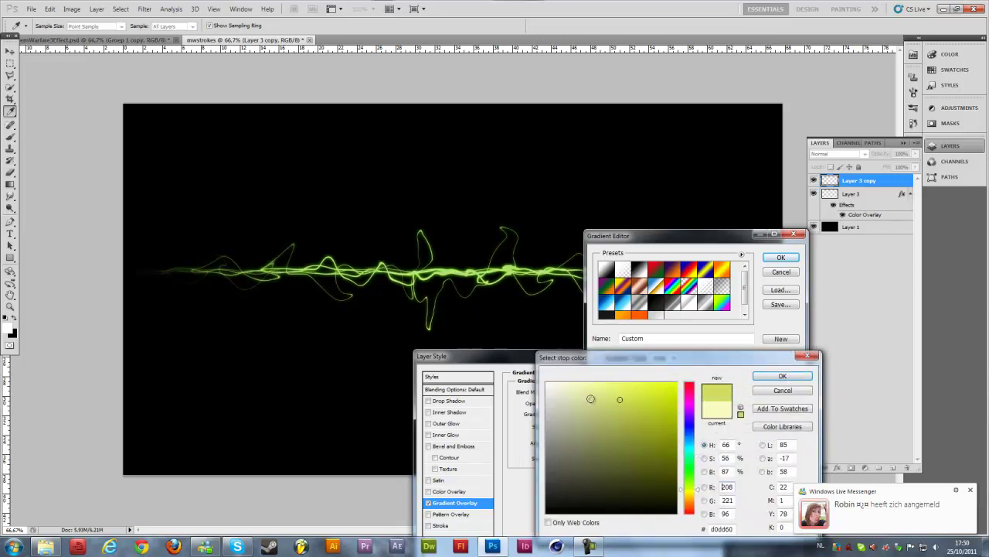
pyautogui.click(775, 376)
pyautogui.click(780, 257)
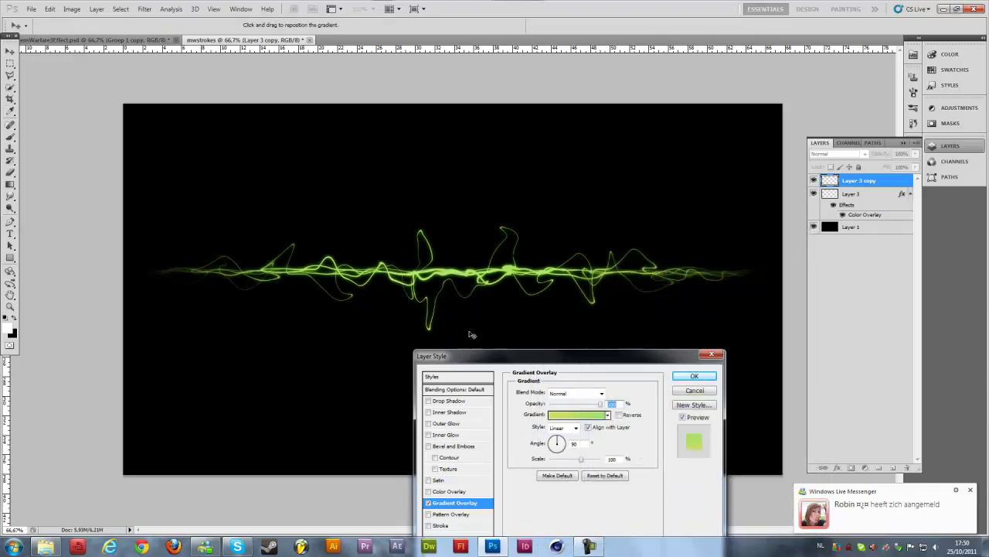
# - Add a small Inner Glow to Layer 3 copy in yellow-green ccff00
pyautogui.click(443, 437)
pyautogui.moveTo(555, 492); pyautogui.dragTo(551, 489)
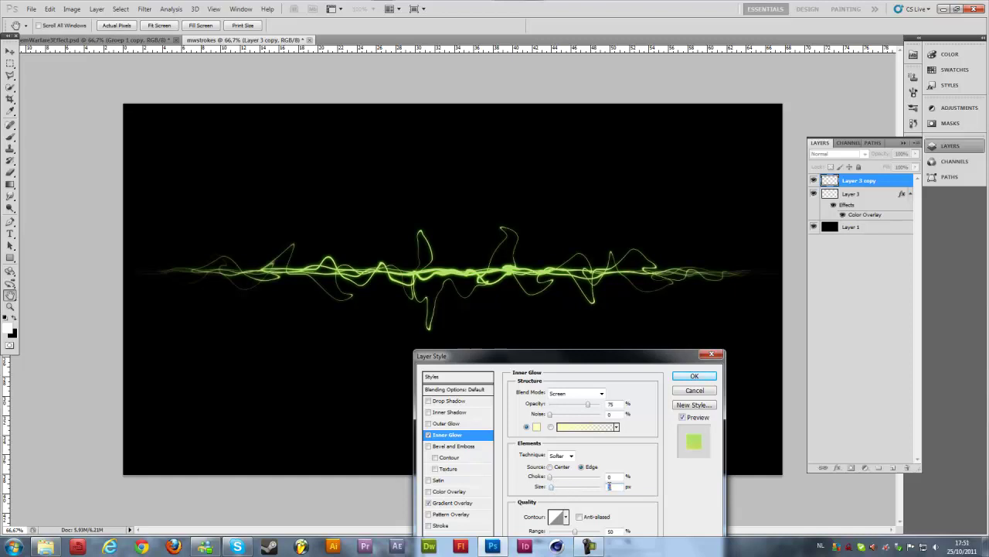
pyautogui.click(536, 426)
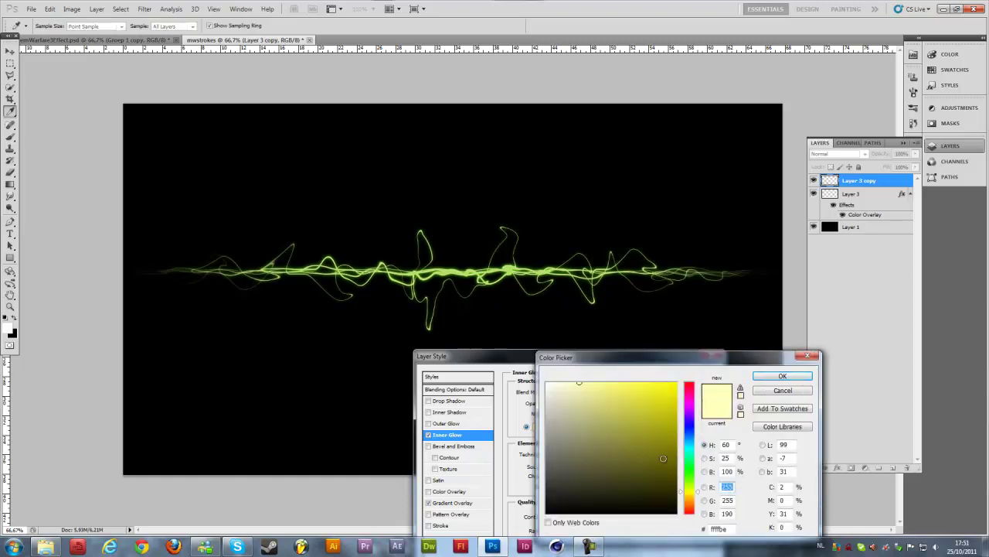
pyautogui.click(688, 486)
pyautogui.moveTo(674, 384); pyautogui.dragTo(689, 374)
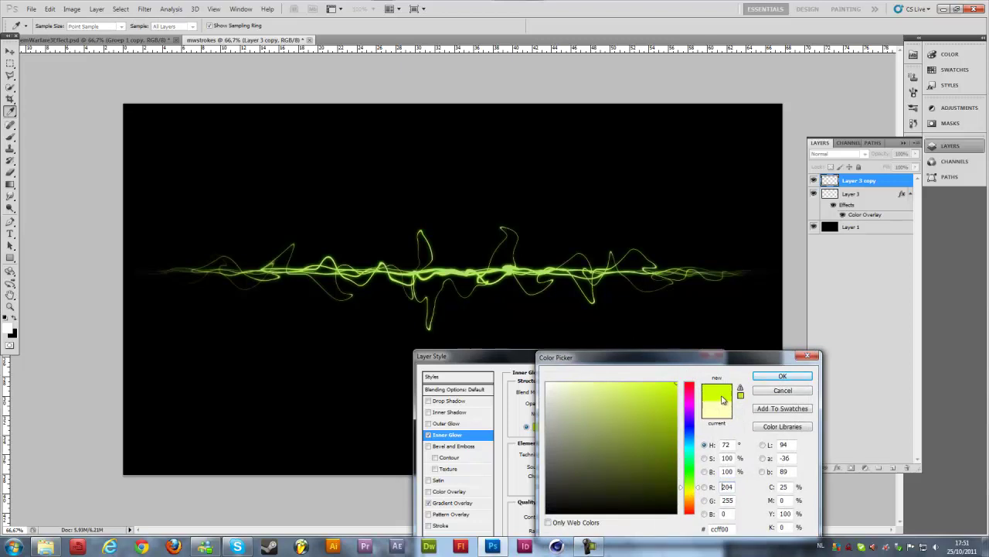
pyautogui.click(777, 376)
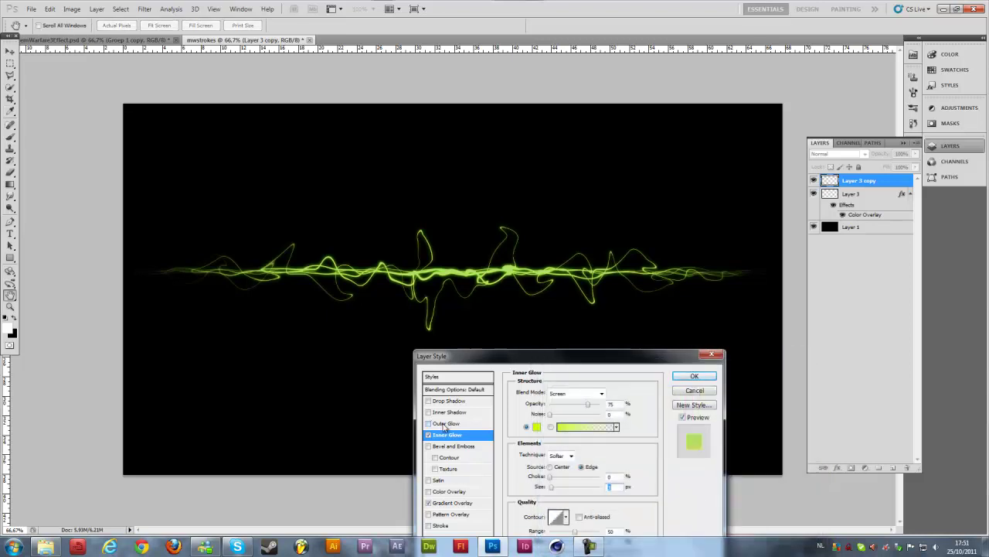
# - Add an Outer Glow to Layer 3 copy in bright green and enlarge its size
pyautogui.click(446, 425)
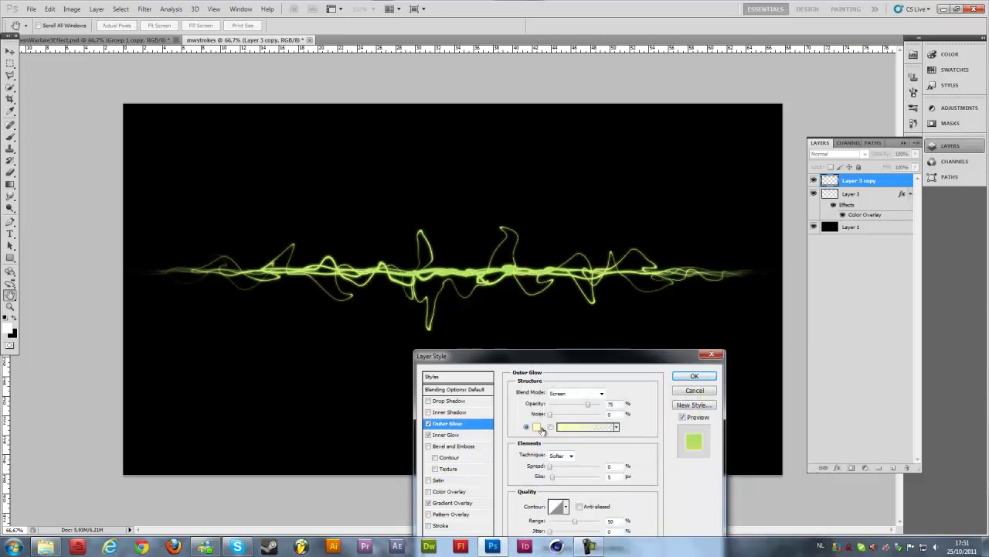
pyautogui.click(537, 428)
pyautogui.click(689, 479)
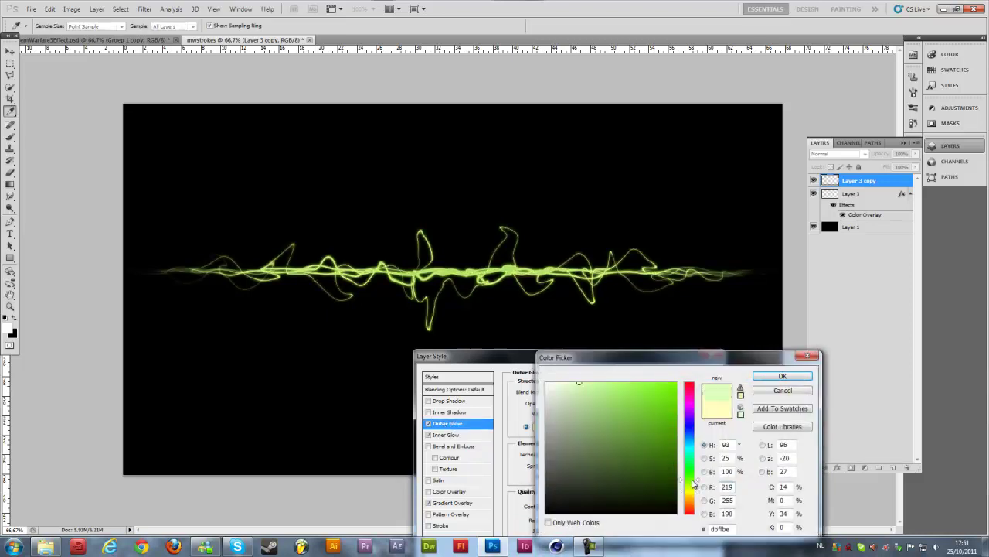
pyautogui.click(662, 441)
pyautogui.click(782, 375)
pyautogui.moveTo(561, 479)
pyautogui.mouseDown()
pyautogui.moveTo(575, 478)
pyautogui.moveTo(560, 476)
pyautogui.mouseUp()
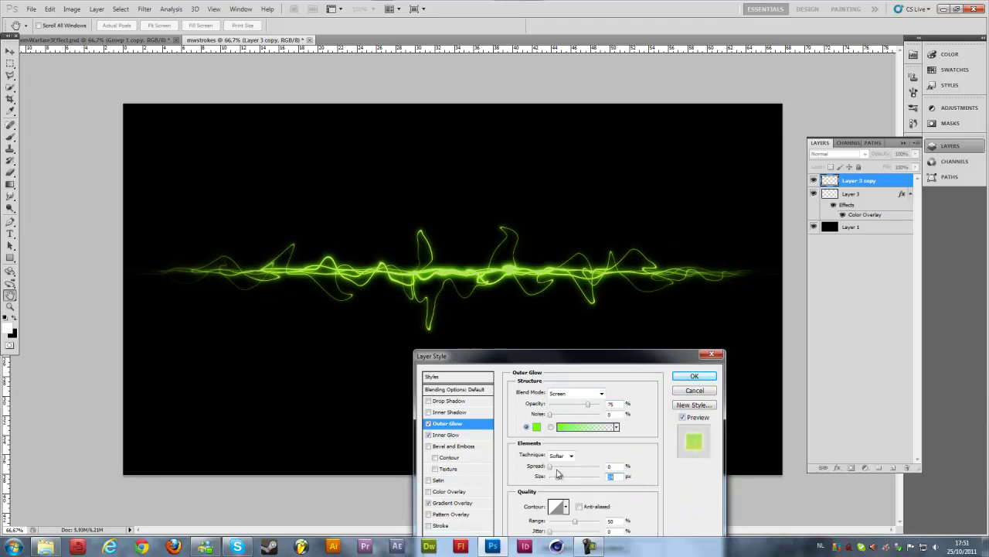
# - Recolour the Gradient Overlay's start stop to a more saturated yellow-green and its end stop to a stronger green
pyautogui.click(453, 503)
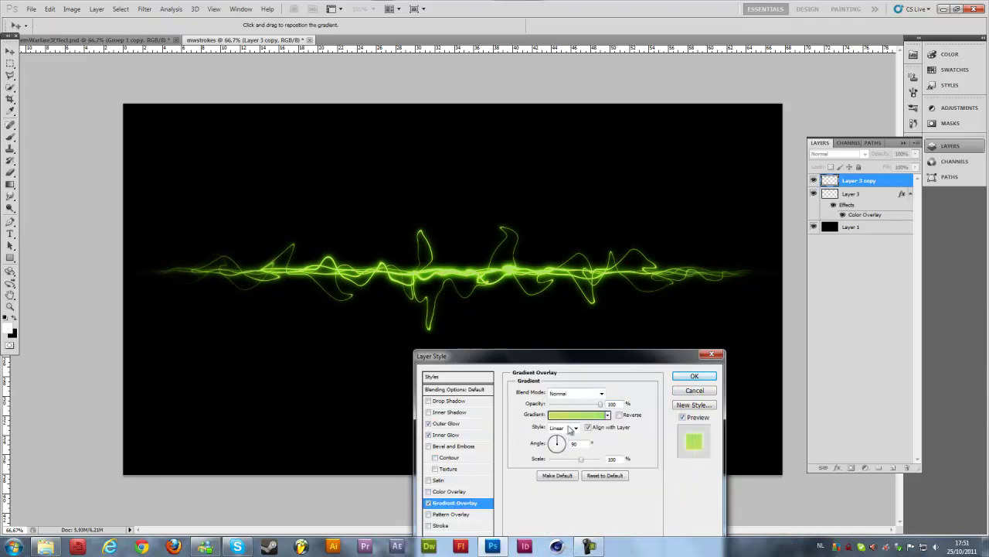
pyautogui.click(572, 418)
pyautogui.doubleClick(600, 411)
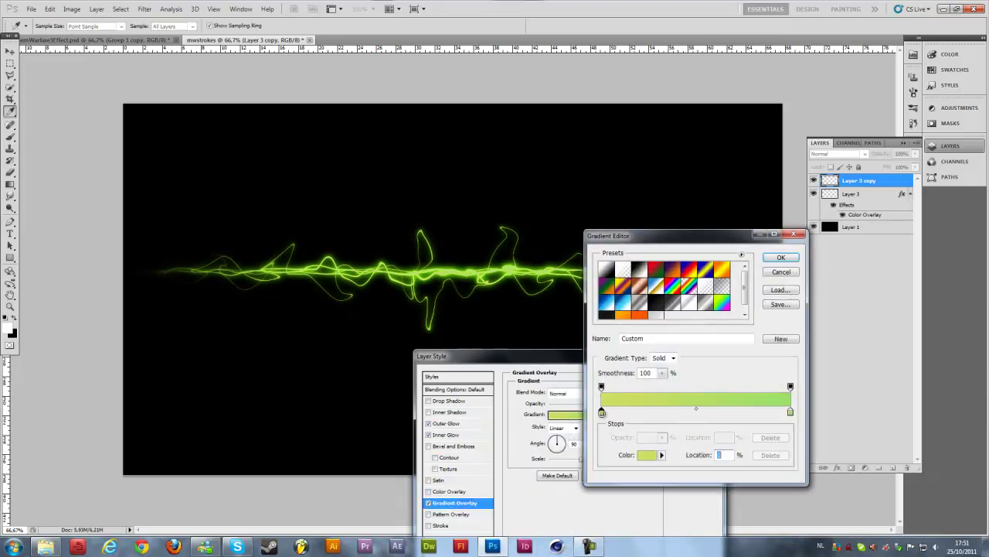
pyautogui.moveTo(658, 408)
pyautogui.mouseDown()
pyautogui.moveTo(665, 398)
pyautogui.moveTo(644, 416)
pyautogui.mouseUp()
pyautogui.moveTo(695, 490); pyautogui.dragTo(696, 485)
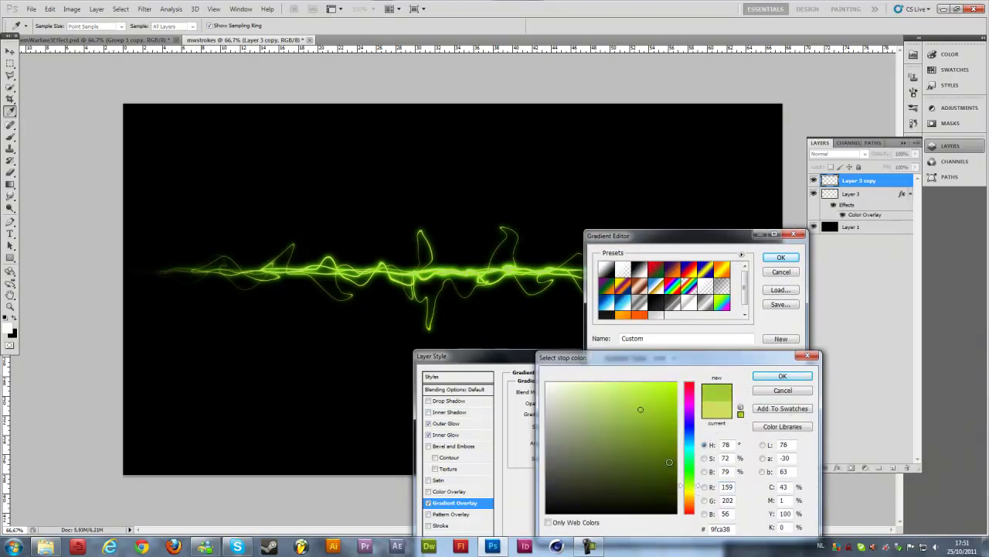
pyautogui.moveTo(631, 414)
pyautogui.mouseDown()
pyautogui.moveTo(642, 396)
pyautogui.moveTo(633, 392)
pyautogui.moveTo(645, 394)
pyautogui.moveTo(630, 399)
pyautogui.mouseUp()
pyautogui.click(768, 377)
pyautogui.doubleClick(790, 412)
pyautogui.click(765, 376)
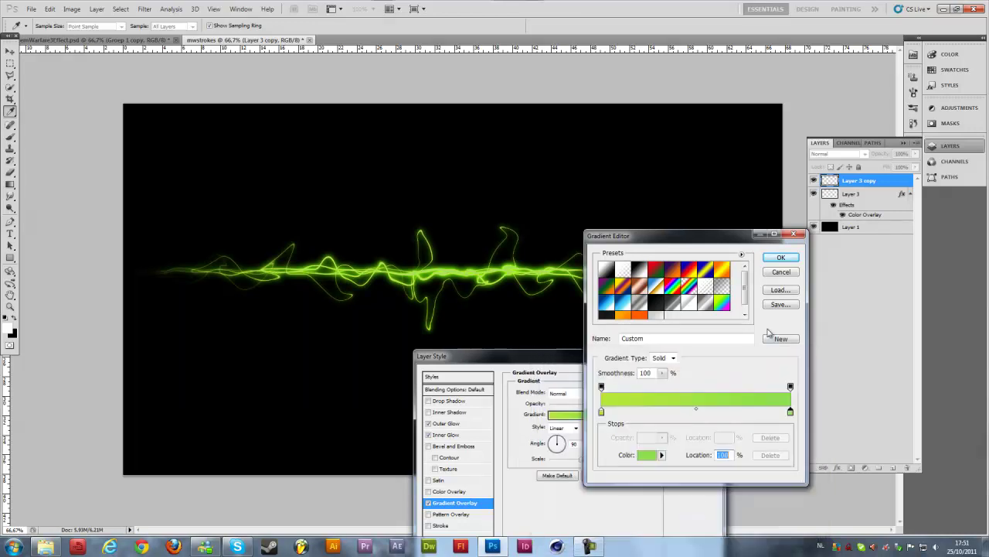
pyautogui.click(781, 257)
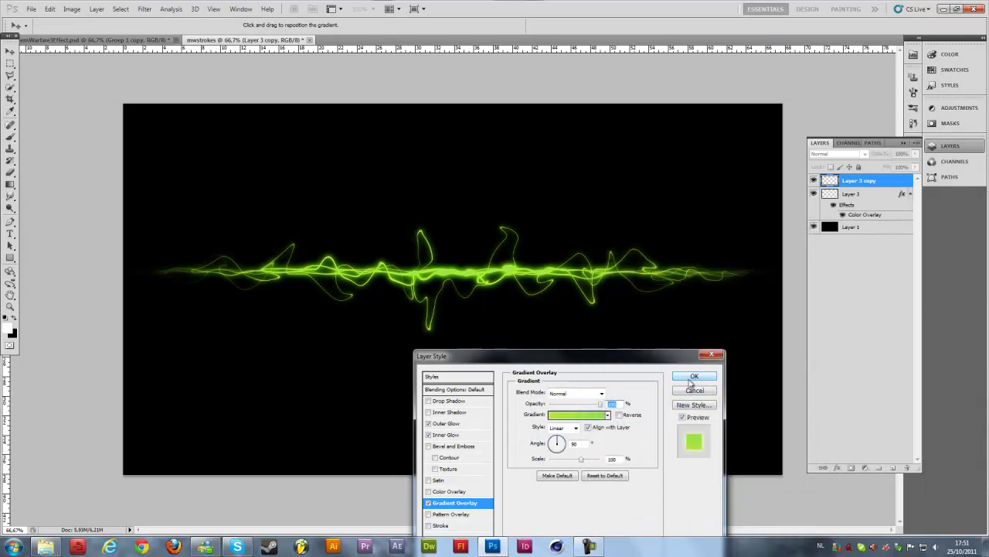
# - Lower the Outer Glow's opacity, enlarge its size slightly and apply the layer style to Layer 3 copy
pyautogui.click(481, 424)
pyautogui.click(575, 407)
pyautogui.moveTo(570, 407); pyautogui.dragTo(569, 407)
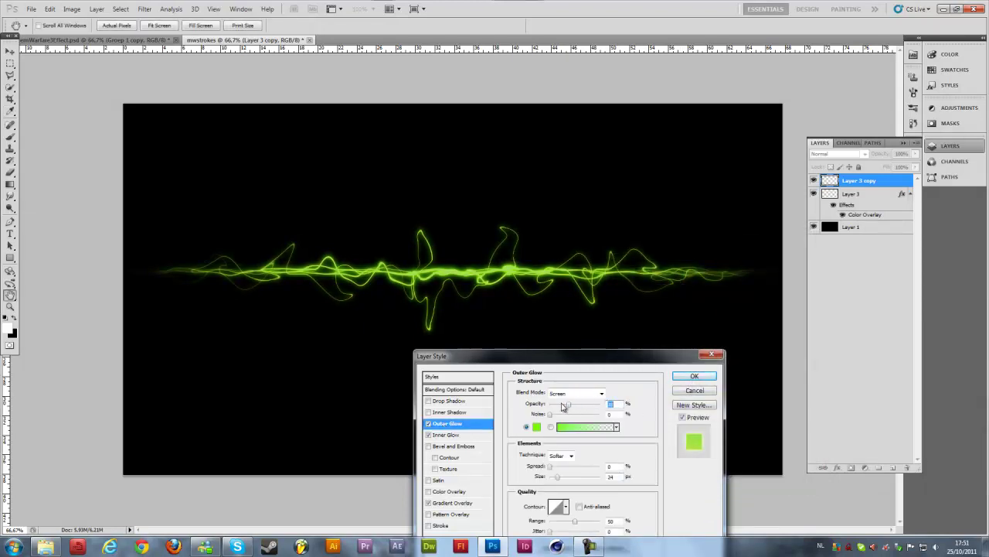
pyautogui.click(560, 407)
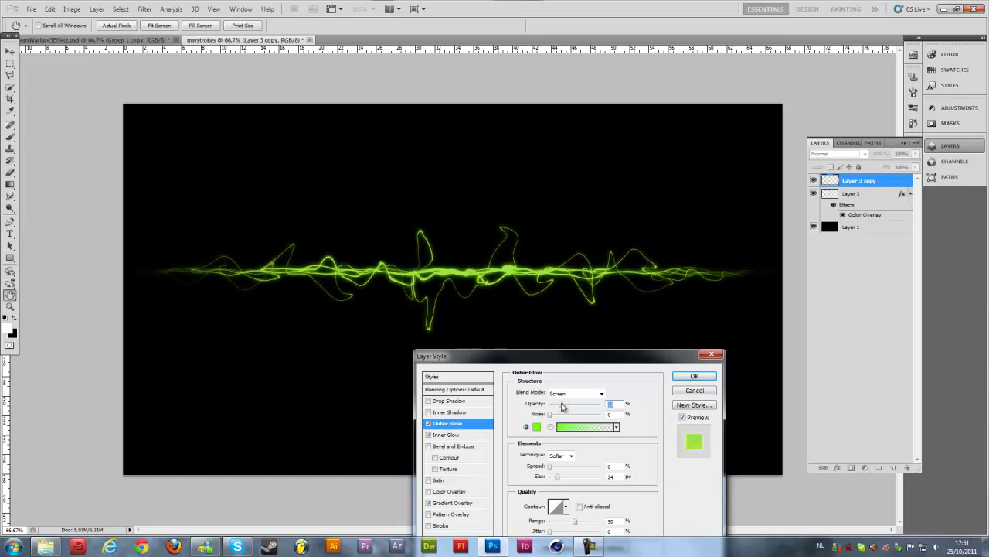
pyautogui.click(564, 477)
pyautogui.click(693, 376)
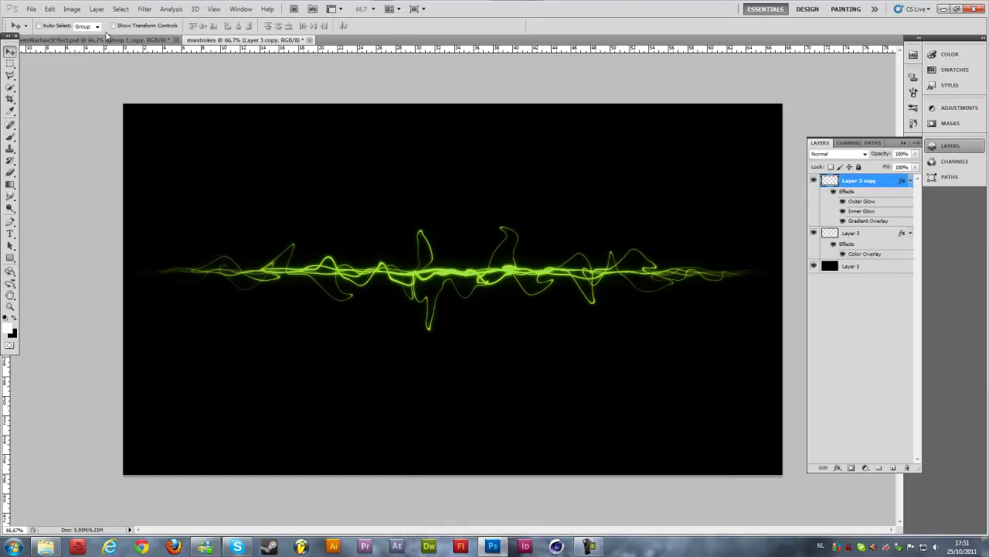
# - Check the finished ModernWarfare3Effect.psd reference and merge Layer 3 copy with Layer 3 in mwstrokes
pyautogui.click(116, 39)
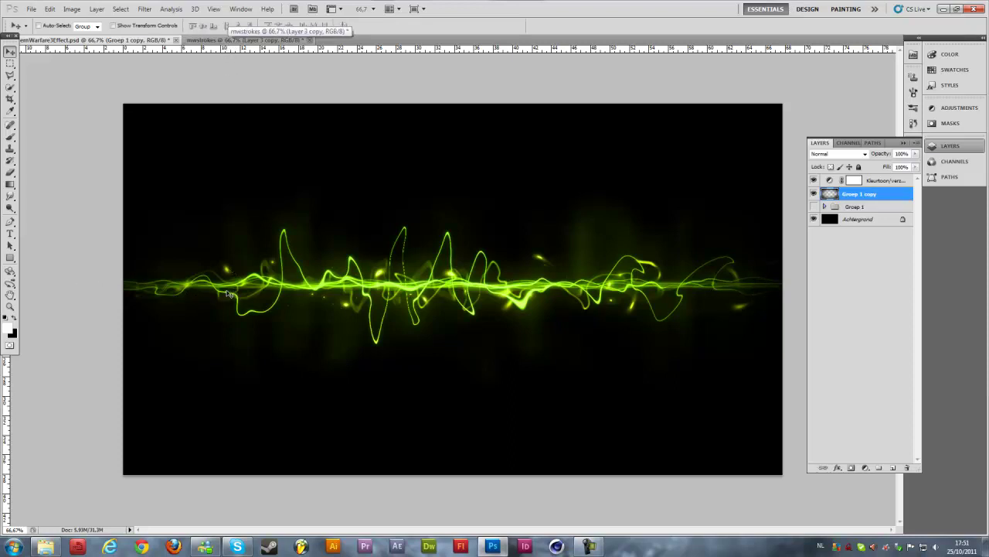
pyautogui.click(255, 42)
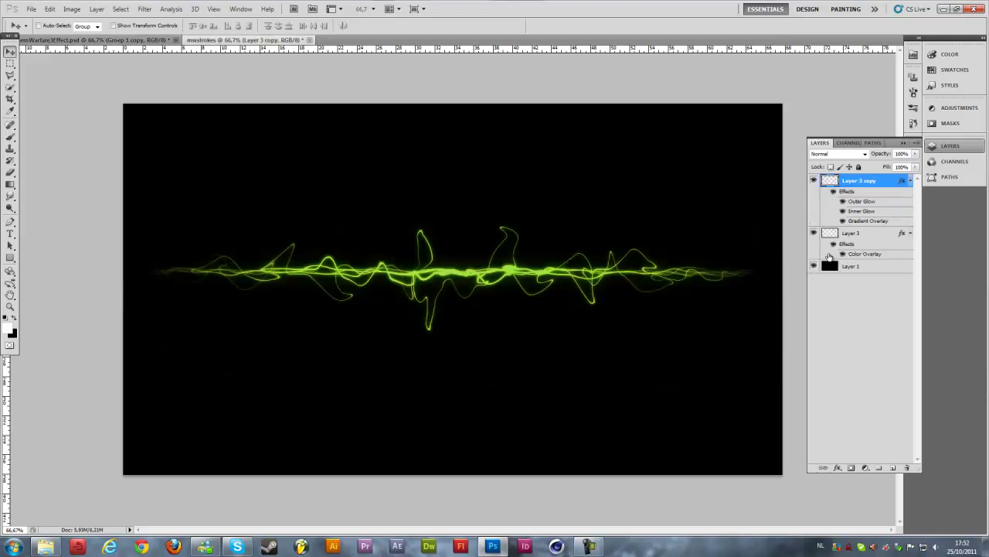
pyautogui.click(910, 181)
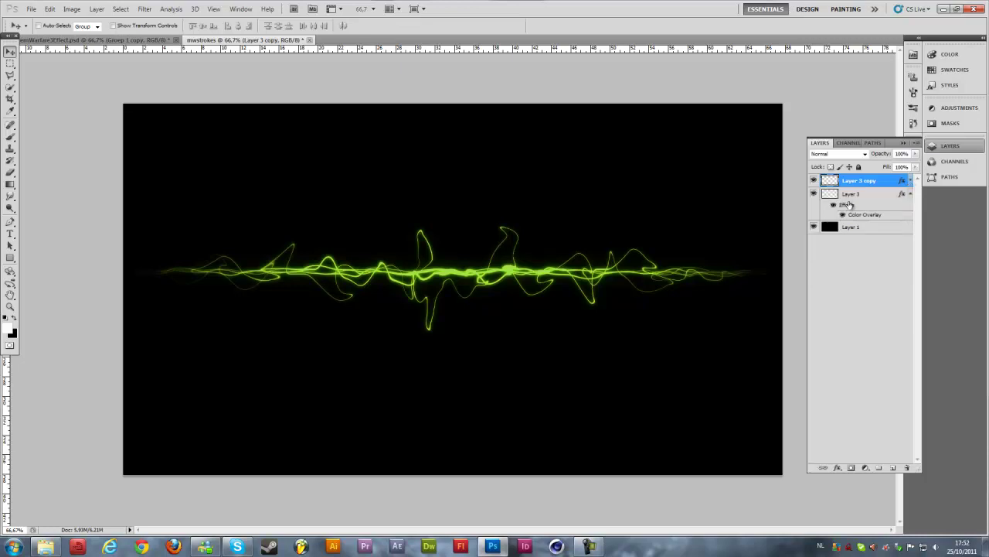
pyautogui.keyDown('shift'); pyautogui.click(844, 194); pyautogui.keyUp('shift')
pyautogui.rightClick(845, 193)
pyautogui.click(887, 416)
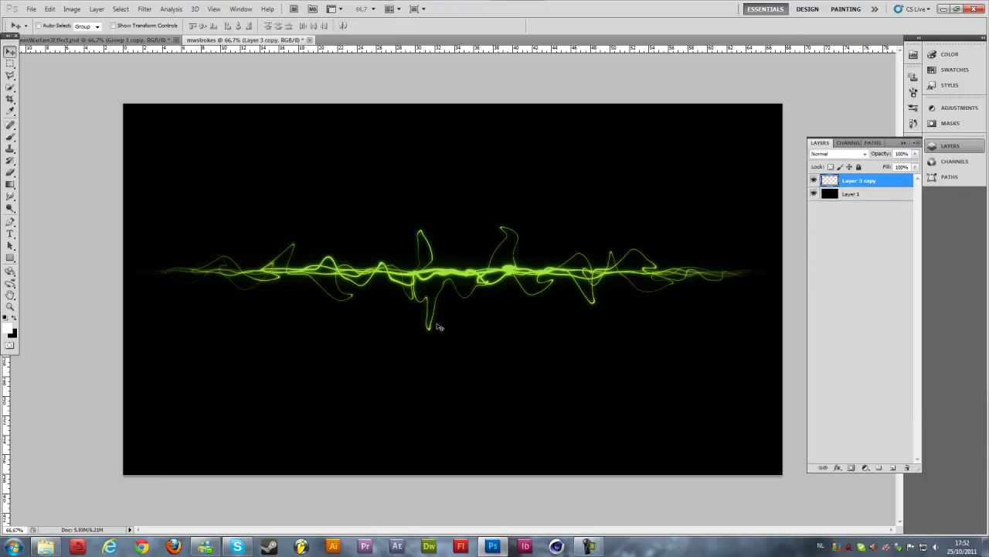
# - Try warping the merged strokes into broad waves with Liquify at brush size 400, and undo the warp
pyautogui.click(144, 9)
pyautogui.click(166, 69)
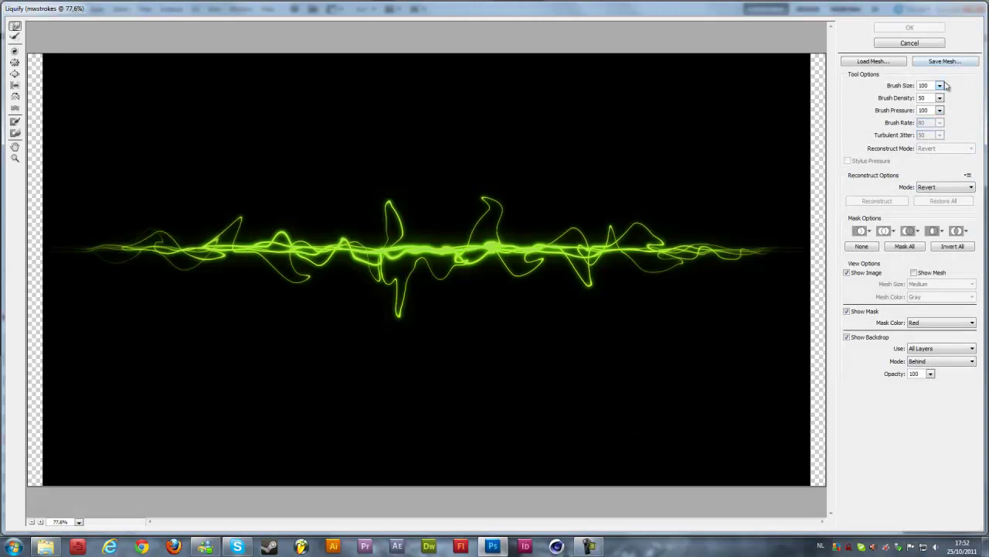
pyautogui.moveTo(940, 85)
pyautogui.mouseDown()
pyautogui.moveTo(912, 103)
pyautogui.moveTo(860, 94)
pyautogui.mouseUp()
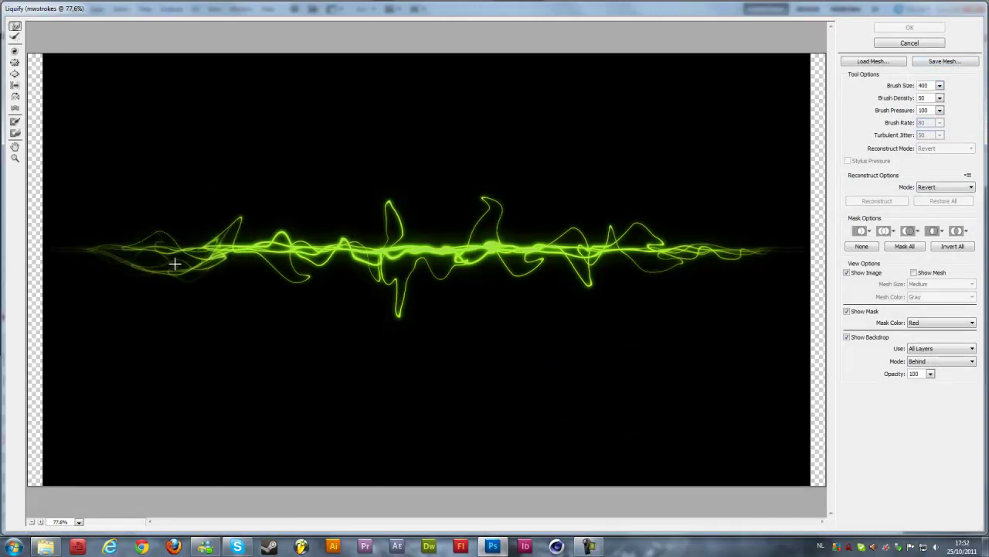
pyautogui.moveTo(149, 230)
pyautogui.mouseDown()
pyautogui.moveTo(280, 259)
pyautogui.moveTo(283, 245)
pyautogui.moveTo(352, 235)
pyautogui.moveTo(377, 249)
pyautogui.moveTo(442, 248)
pyautogui.moveTo(455, 237)
pyautogui.moveTo(561, 247)
pyautogui.moveTo(637, 230)
pyautogui.moveTo(680, 245)
pyautogui.moveTo(740, 228)
pyautogui.mouseUp()
pyautogui.click(911, 28)
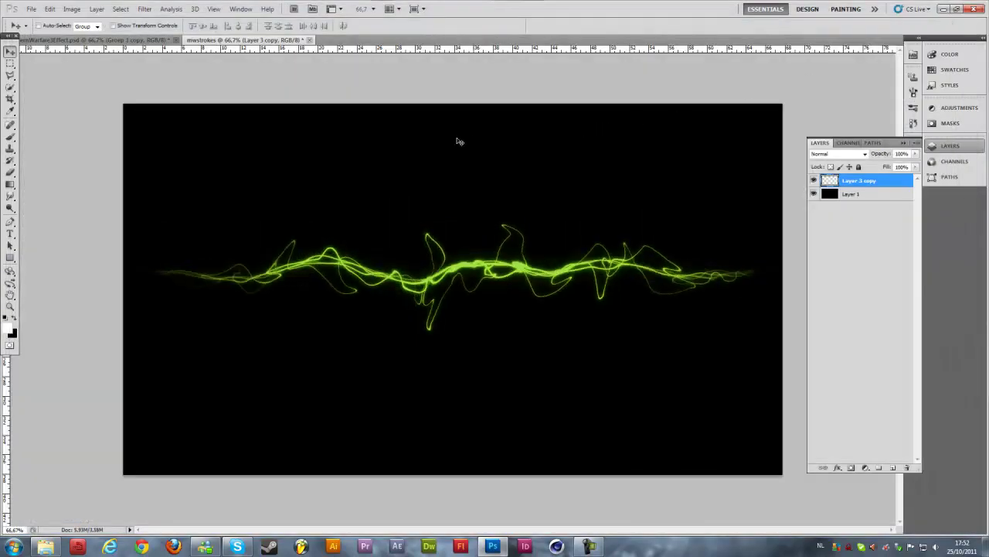
pyautogui.hotkey('ctrl', 'z')
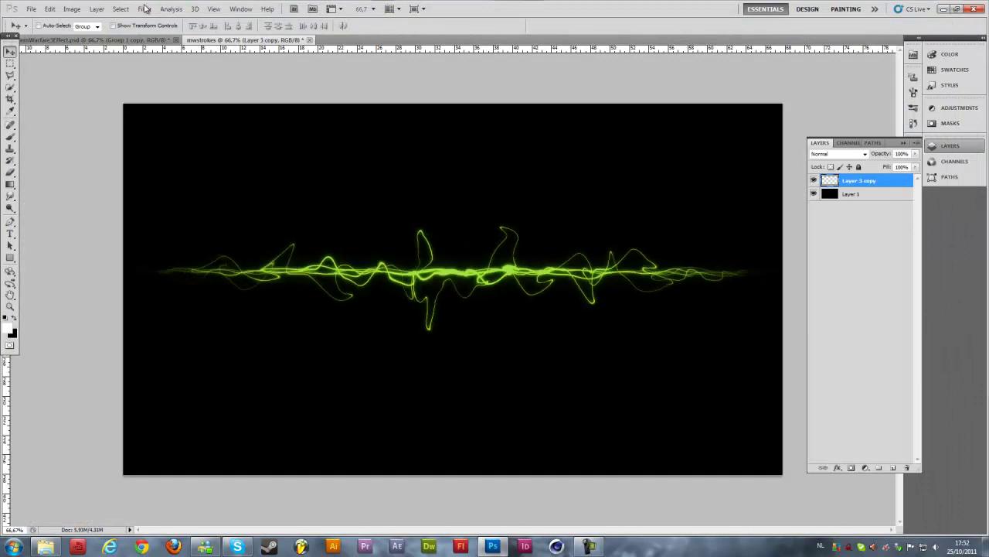
# - Try a finer Liquify warp along the strokes at brush size 200, and undo it
pyautogui.click(144, 8)
pyautogui.click(154, 70)
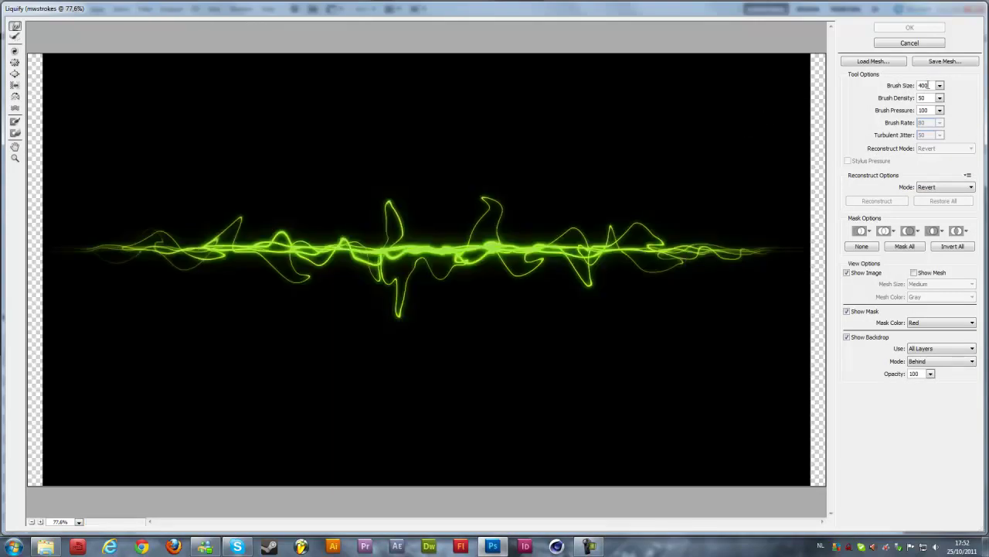
pyautogui.write('200')
pyautogui.moveTo(142, 244)
pyautogui.mouseDown()
pyautogui.moveTo(186, 256)
pyautogui.moveTo(164, 264)
pyautogui.moveTo(226, 249)
pyautogui.moveTo(211, 257)
pyautogui.moveTo(642, 240)
pyautogui.moveTo(669, 249)
pyautogui.moveTo(714, 239)
pyautogui.moveTo(767, 256)
pyautogui.mouseUp()
pyautogui.click(909, 28)
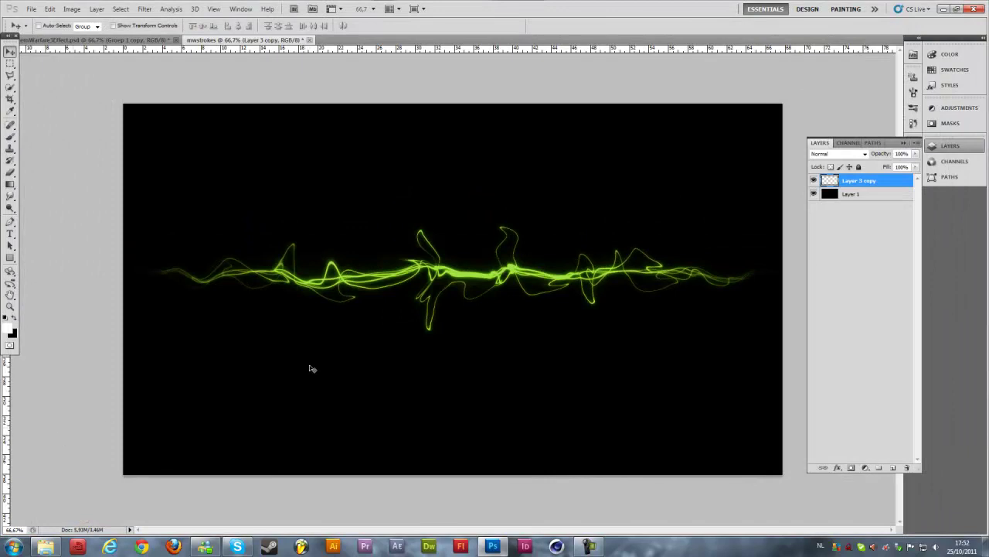
pyautogui.hotkey('ctrl', 'z')
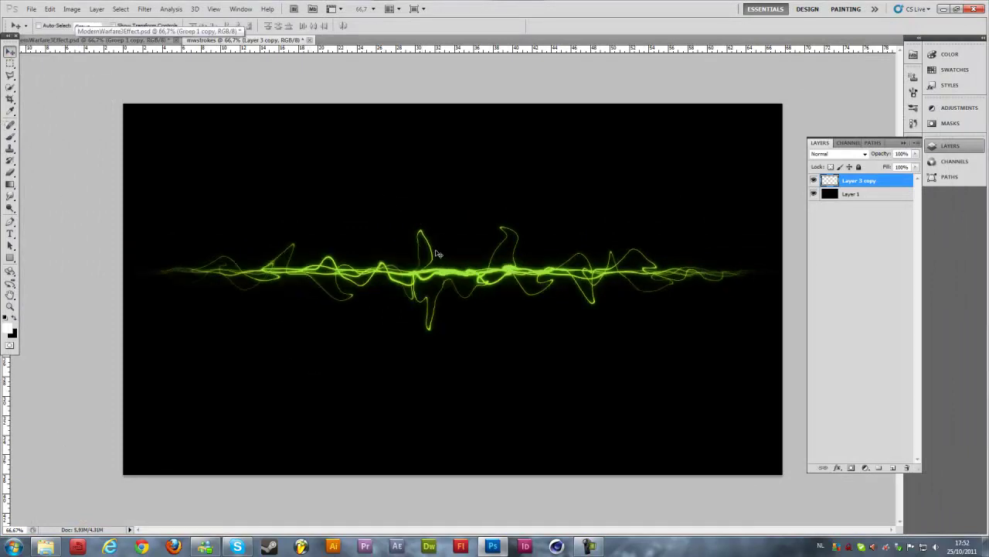
# - Add a new empty layer above the merged strokes and compare with the reference document
pyautogui.click(893, 469)
pyautogui.click(62, 40)
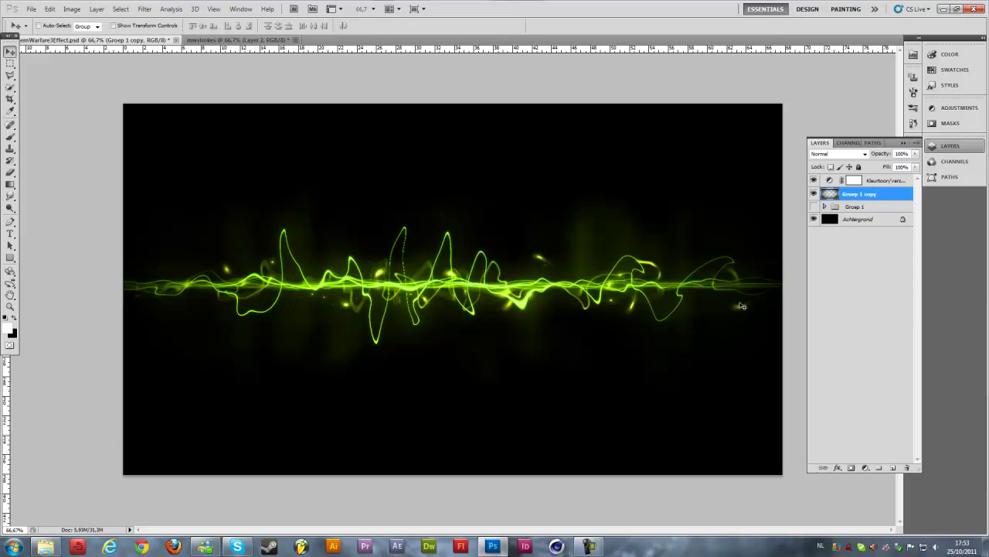
pyautogui.click(218, 41)
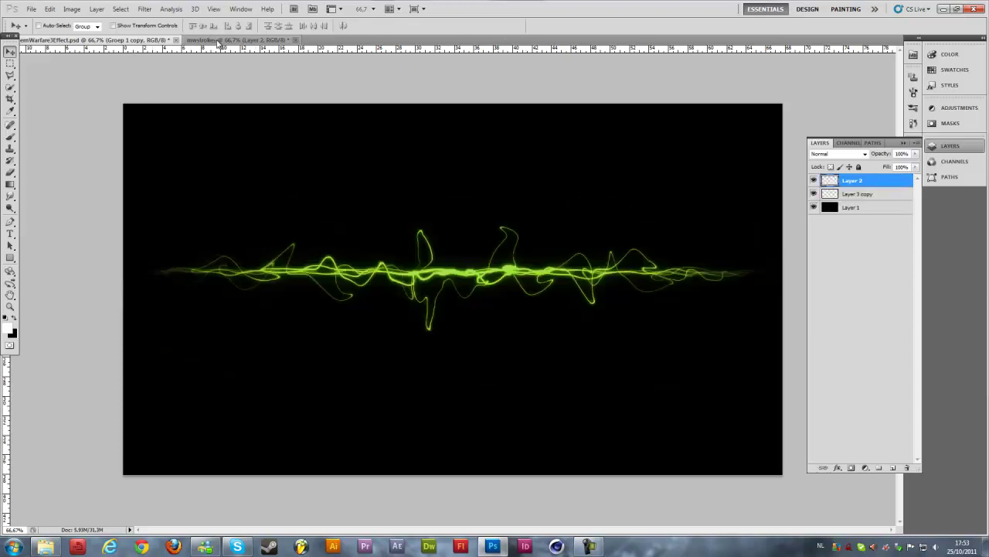
# - Configure the Brush tool with 1000% spacing and 100% size jitter
pyautogui.click(11, 138)
pyautogui.click(240, 8)
pyautogui.click(249, 97)
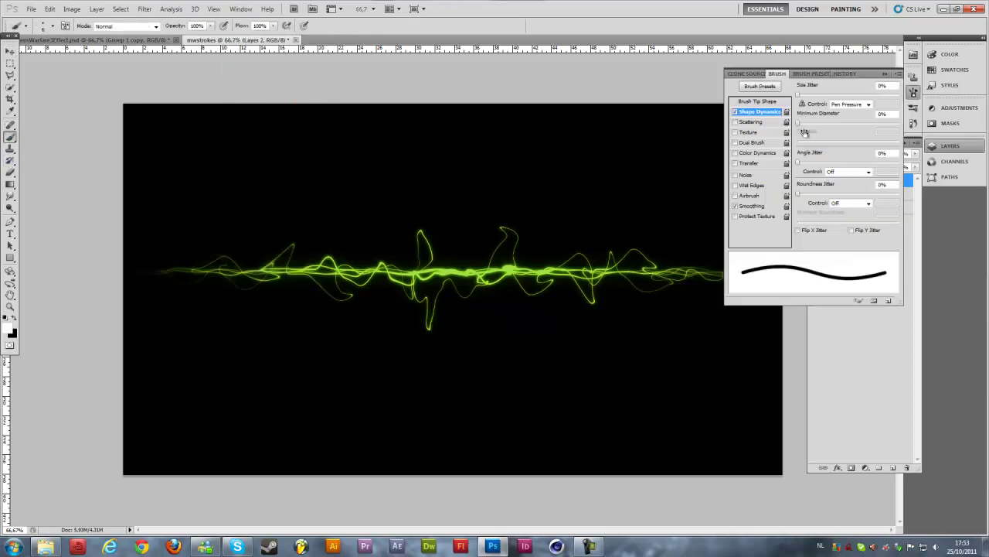
pyautogui.click(765, 102)
pyautogui.moveTo(814, 230); pyautogui.dragTo(897, 231)
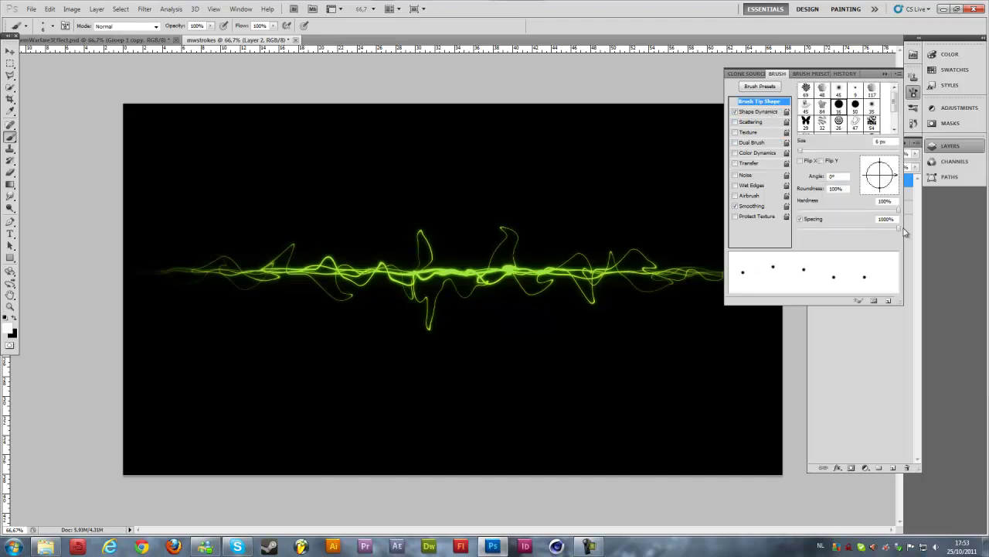
pyautogui.click(756, 112)
pyautogui.moveTo(833, 95); pyautogui.dragTo(906, 96)
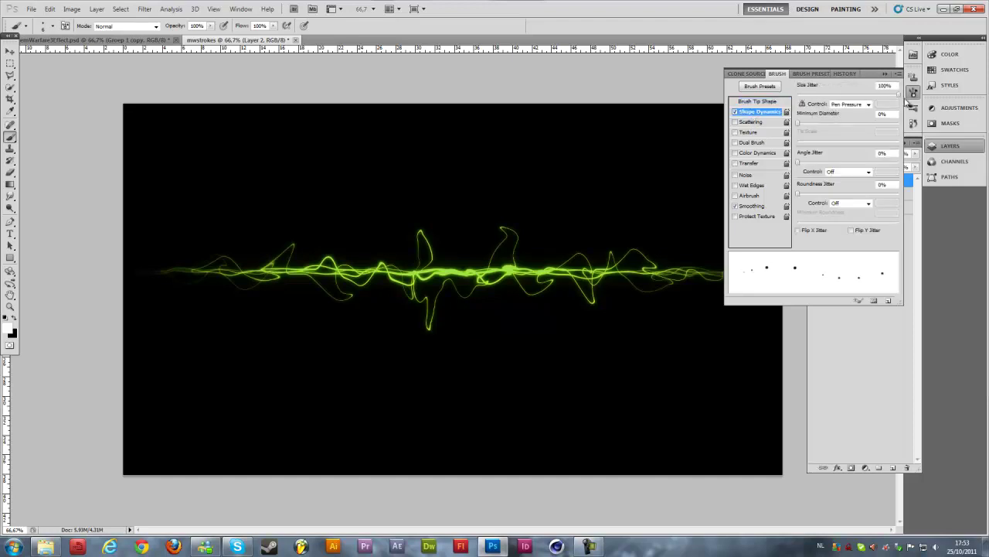
# - Set the brush scatter to 1000% and paint small white dots around the strokes on Layer 2
pyautogui.click(754, 122)
pyautogui.moveTo(819, 99); pyautogui.dragTo(917, 93)
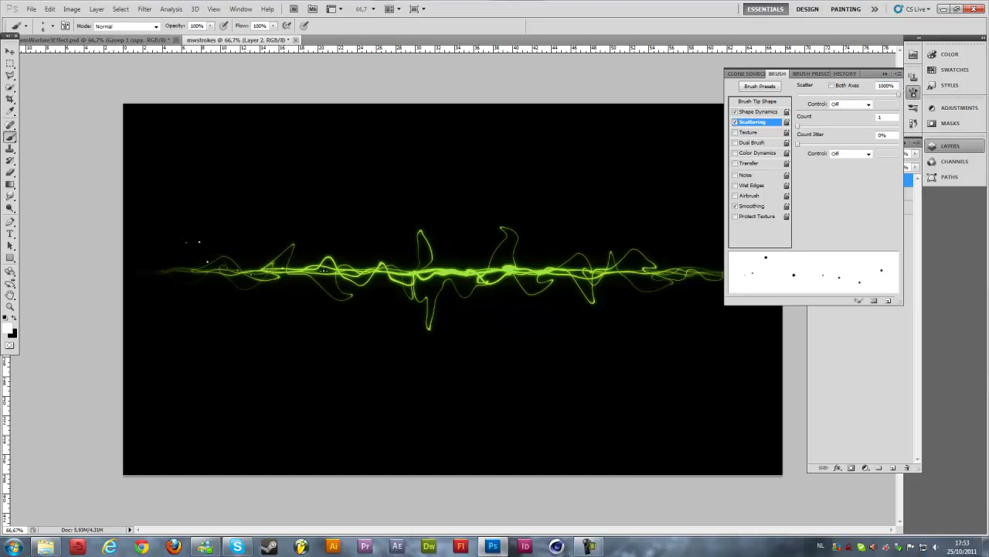
pyautogui.click(849, 335)
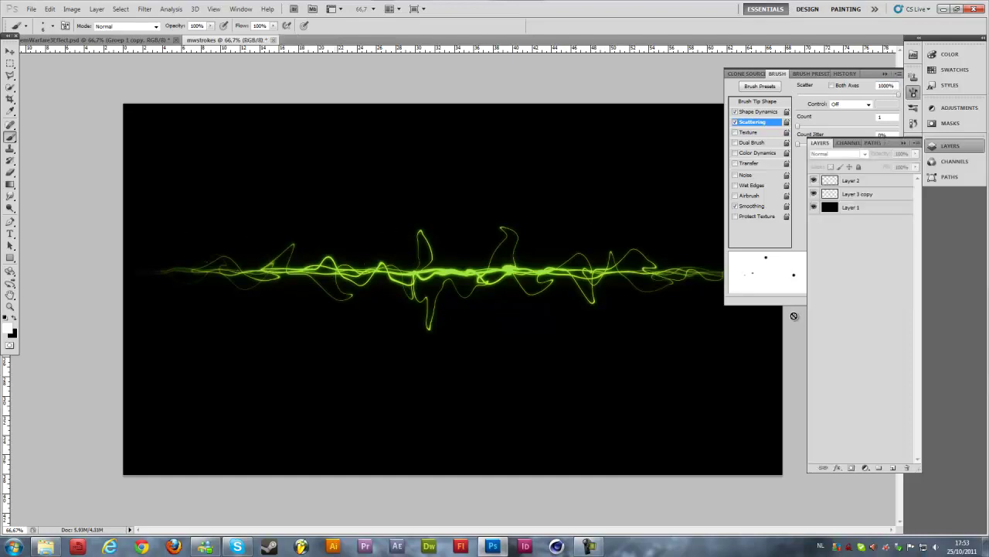
pyautogui.click(850, 180)
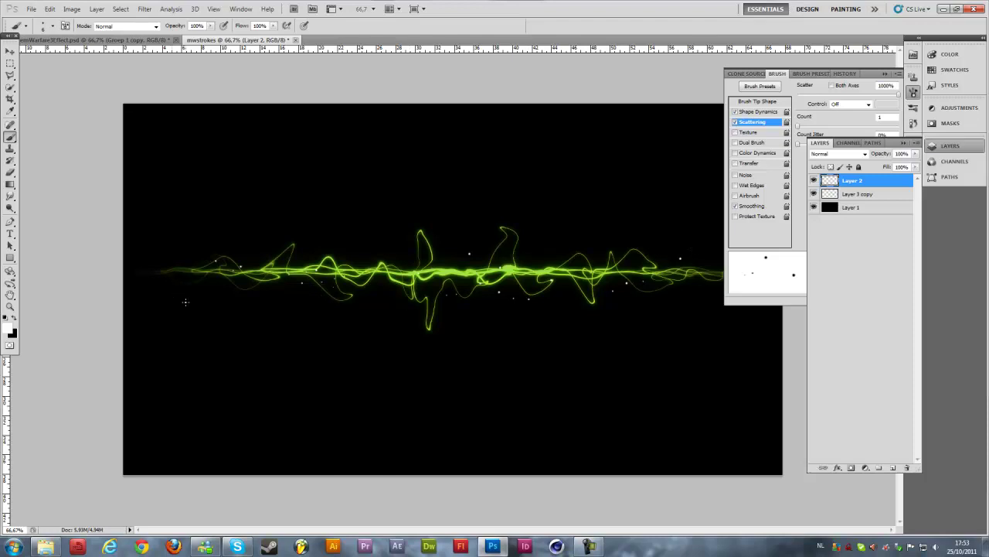
# - Enlarge the brush to 20 px and paint a few larger white dots around the strokes on Layer 2
pyautogui.click(769, 102)
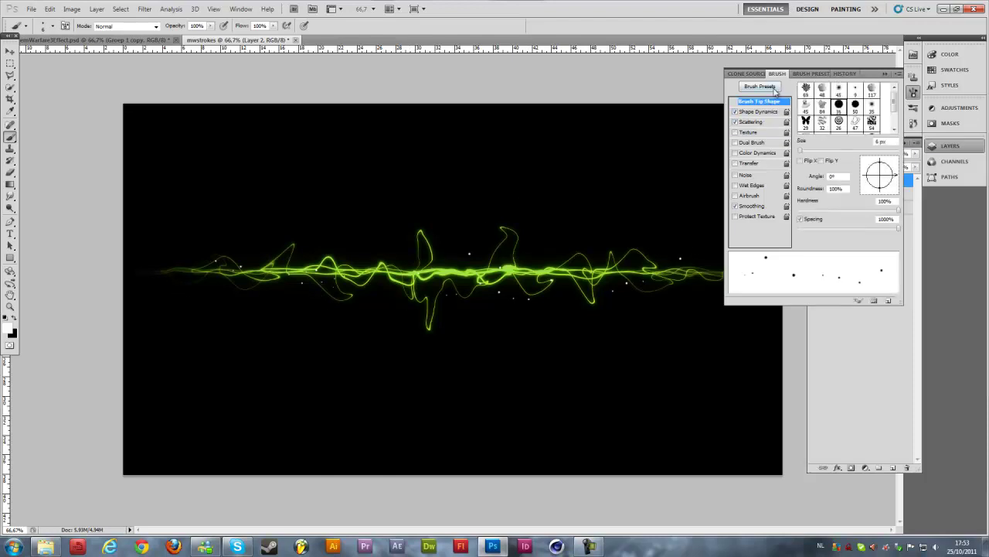
pyautogui.click(821, 142)
pyautogui.click(832, 323)
pyautogui.click(643, 258)
pyautogui.click(496, 204)
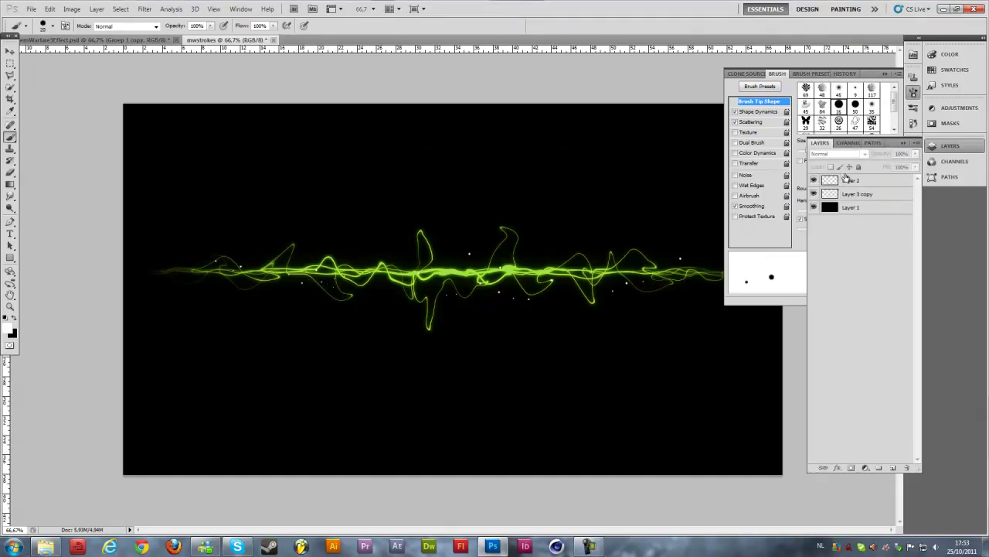
pyautogui.click(846, 180)
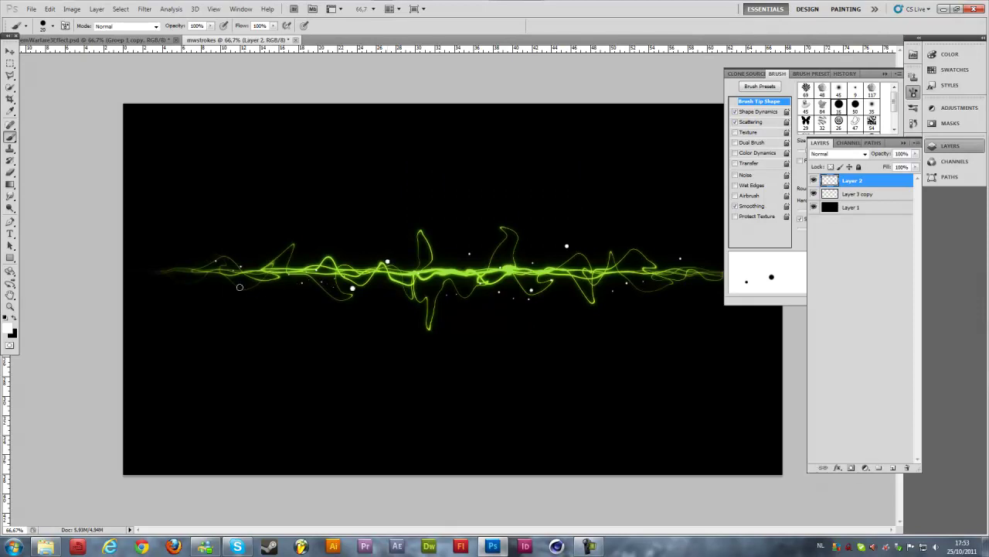
# - Set the brush size to 12 px and paint medium white dots around the strokes on Layer 2
pyautogui.click(752, 102)
pyautogui.click(895, 142)
pyautogui.write('12')
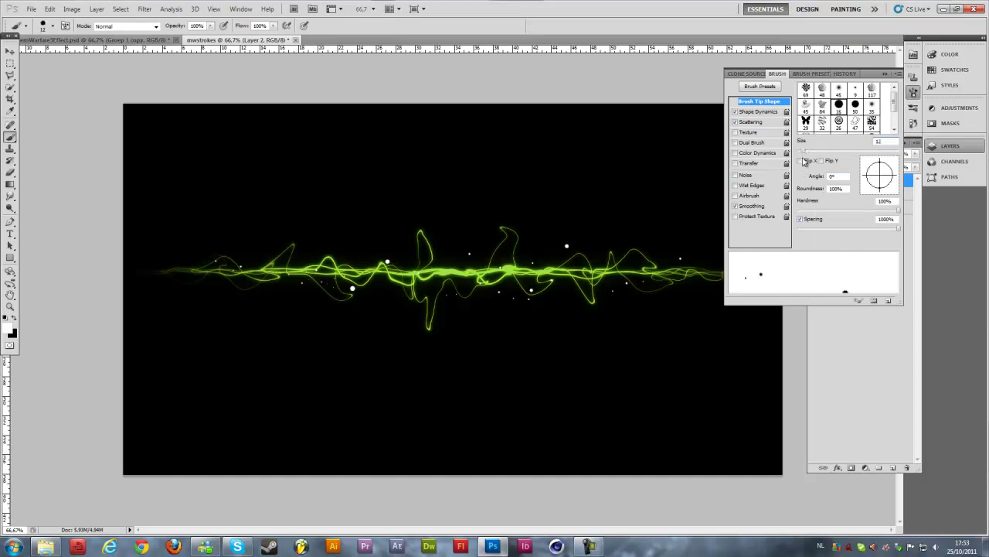
pyautogui.click(910, 189)
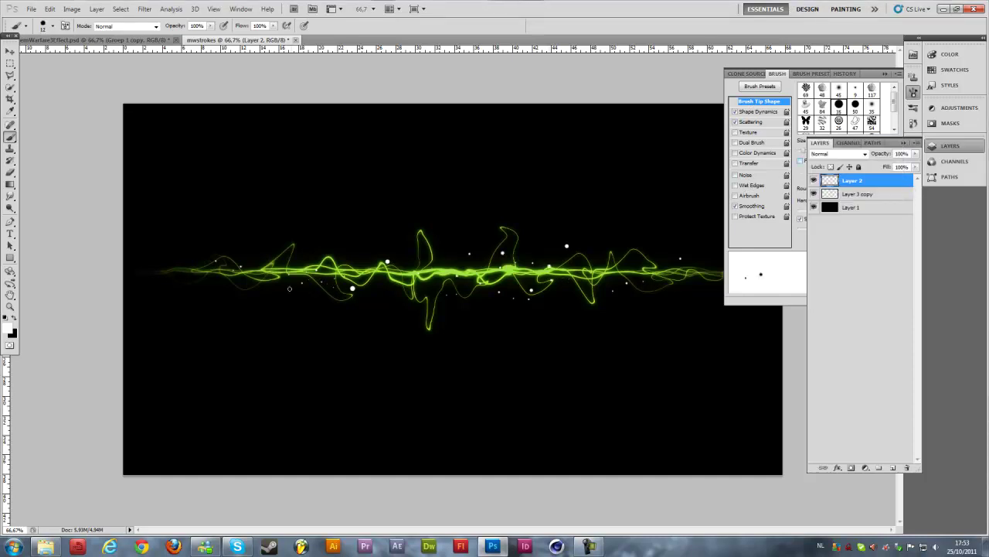
# - Apply a Color Overlay effect in bright green #78ff00 to the dots on Layer 2
pyautogui.rightClick(869, 184)
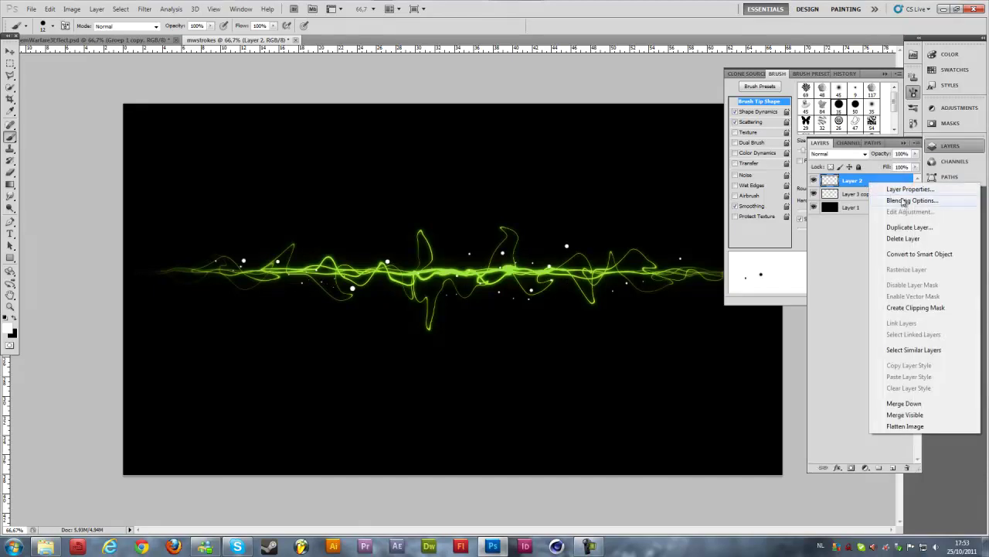
pyautogui.click(902, 201)
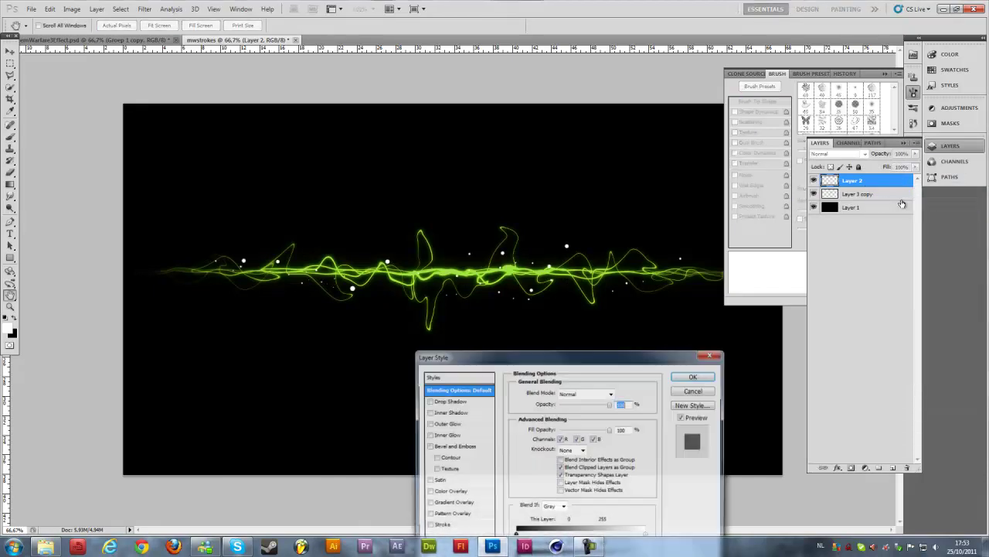
pyautogui.click(454, 491)
pyautogui.click(614, 394)
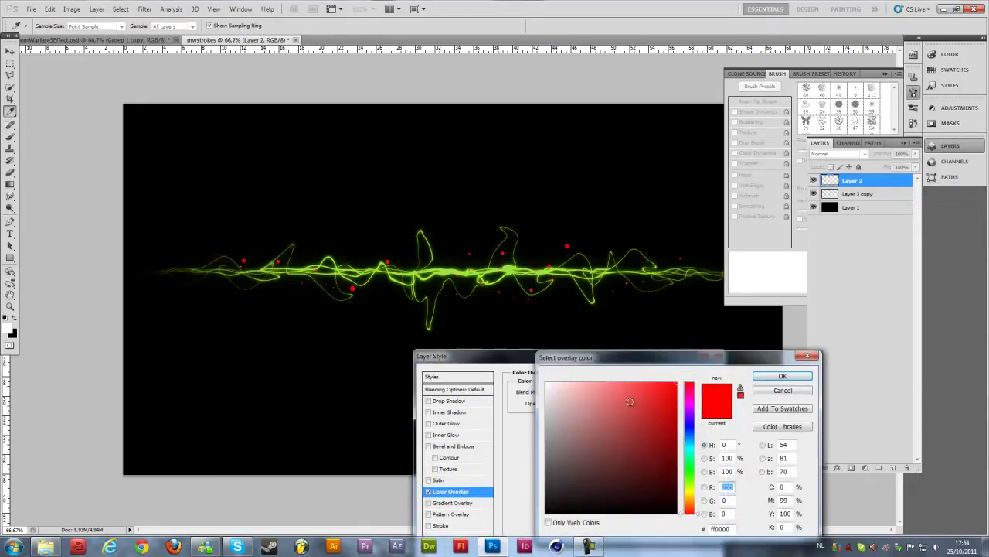
pyautogui.moveTo(697, 492); pyautogui.dragTo(692, 482)
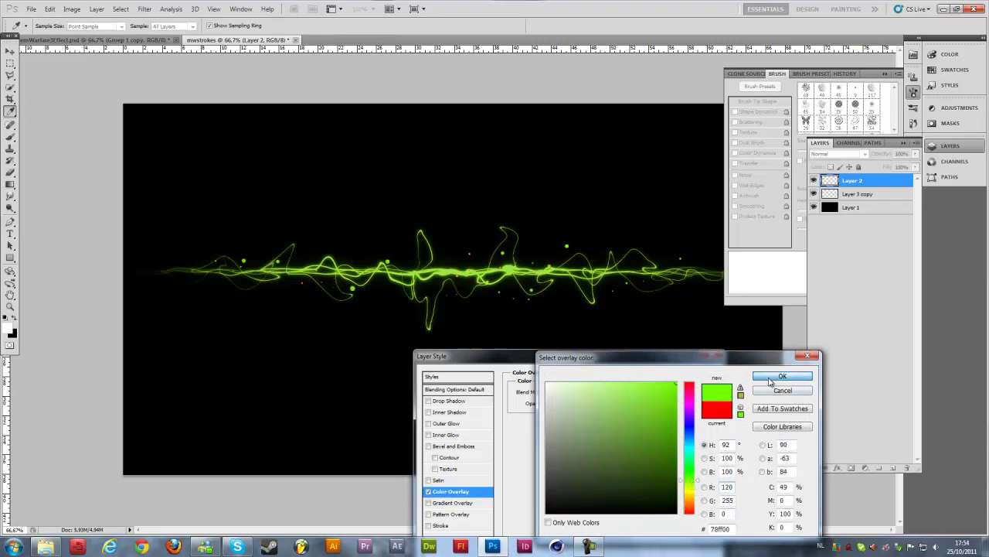
pyautogui.click(782, 376)
pyautogui.click(693, 376)
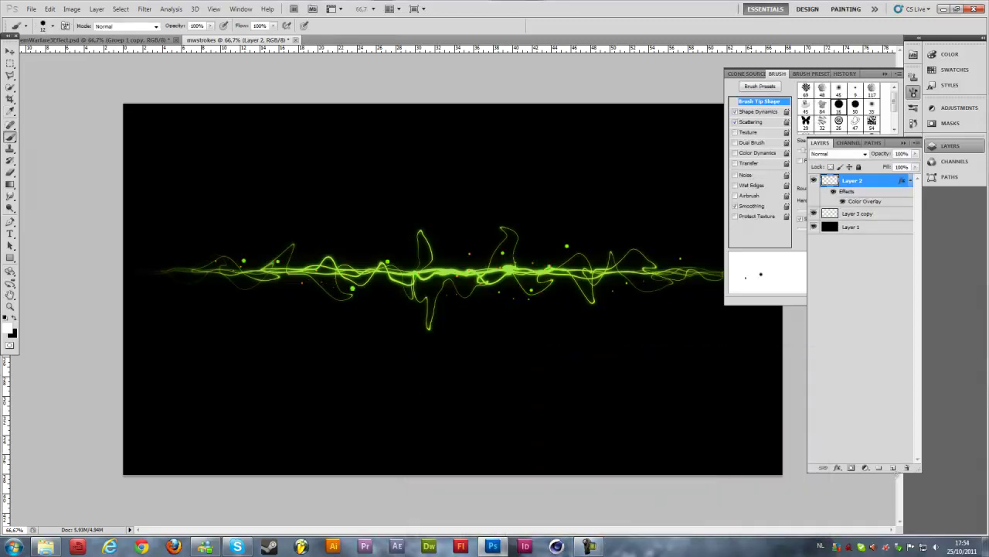
# - Add a new empty layer above Layer 2 and merge the two layers to flatten the overlay effect
pyautogui.click(893, 468)
pyautogui.keyDown('shift'); pyautogui.click(853, 200); pyautogui.keyUp('shift')
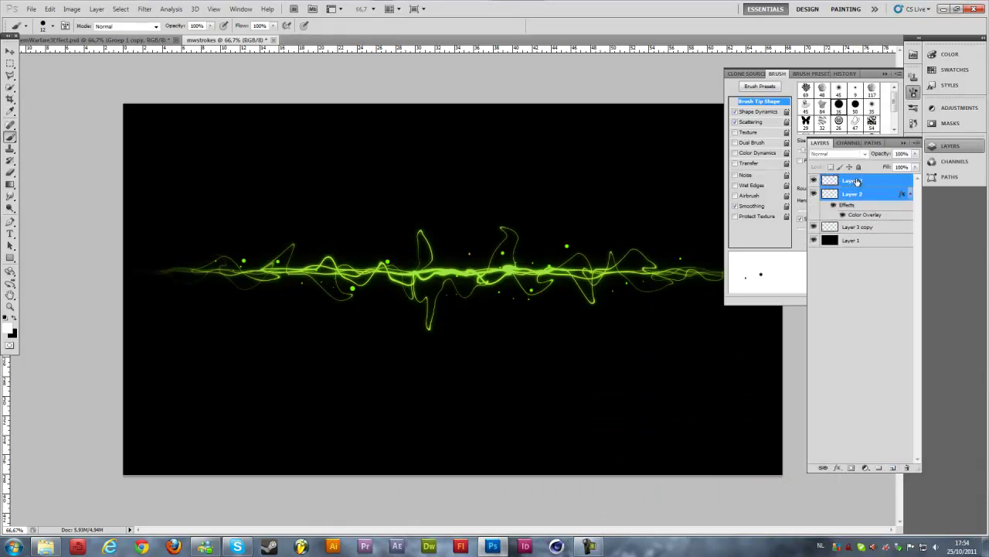
pyautogui.rightClick(856, 181)
pyautogui.click(878, 400)
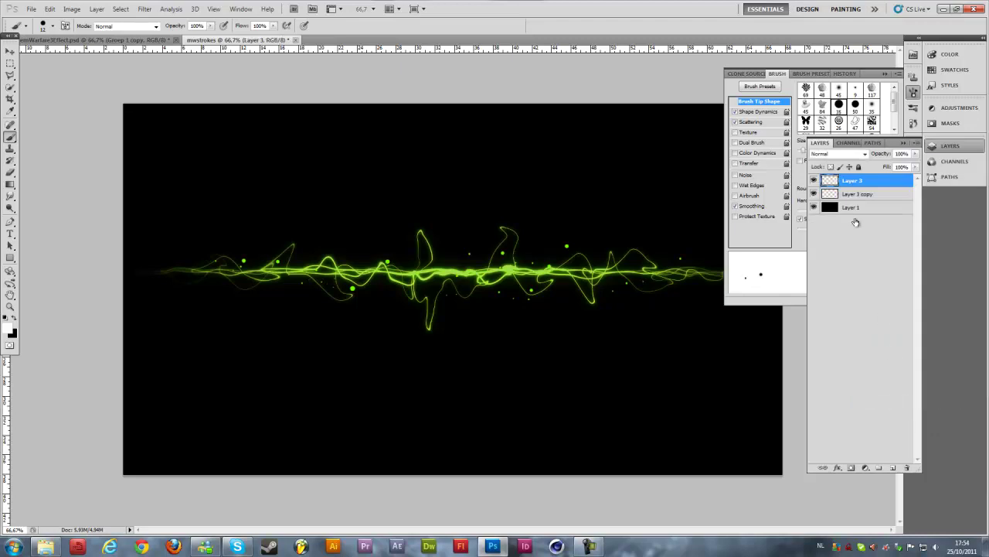
# - Add an Outer Glow to the merged dots layer, slightly enlarging its size and setting its color to green #96ff00
pyautogui.rightClick(857, 188)
pyautogui.click(899, 201)
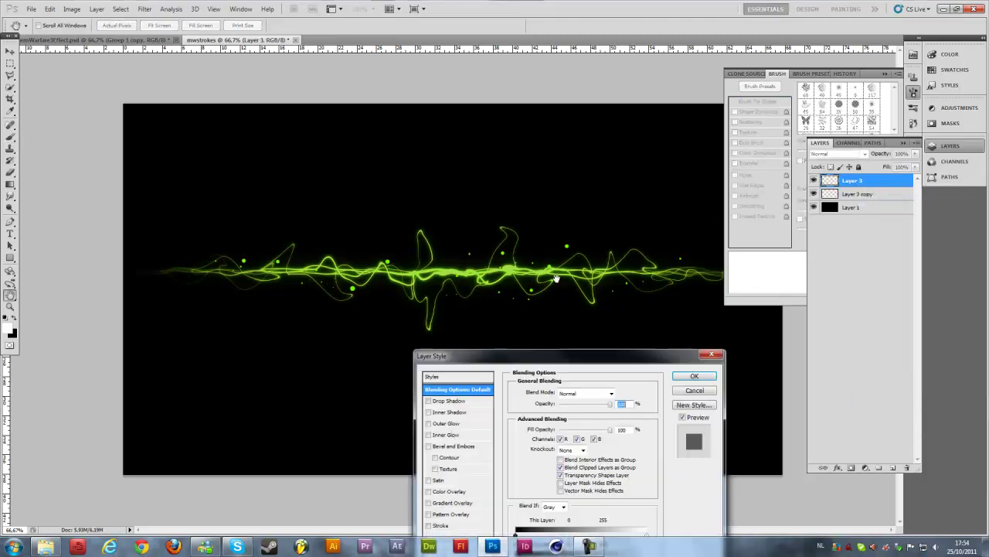
pyautogui.click(446, 426)
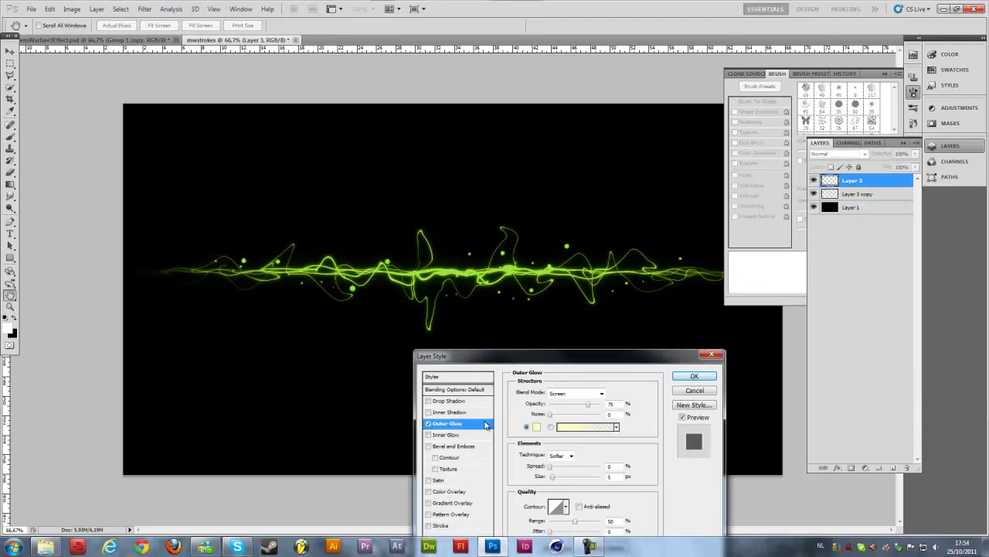
pyautogui.moveTo(555, 480); pyautogui.dragTo(557, 481)
pyautogui.click(536, 427)
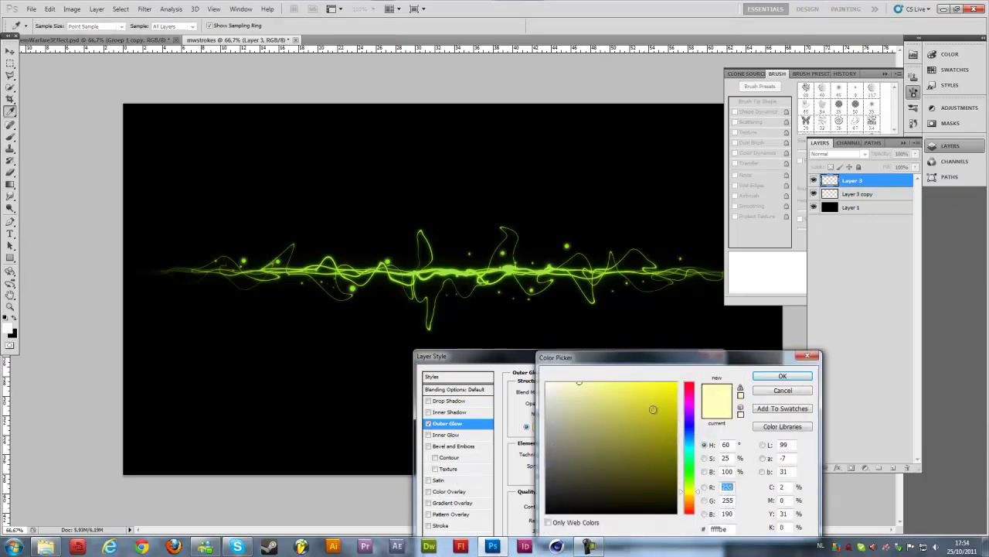
pyautogui.click(693, 485)
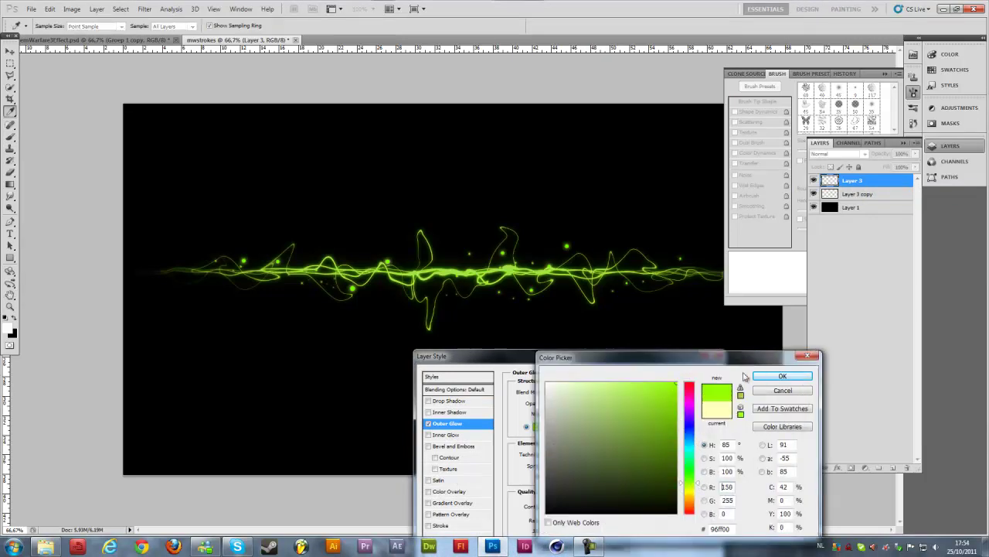
pyautogui.click(782, 376)
# - Add an Inner Glow in yellow-green #c6ff00 to the dots layer and apply the layer style
pyautogui.click(450, 435)
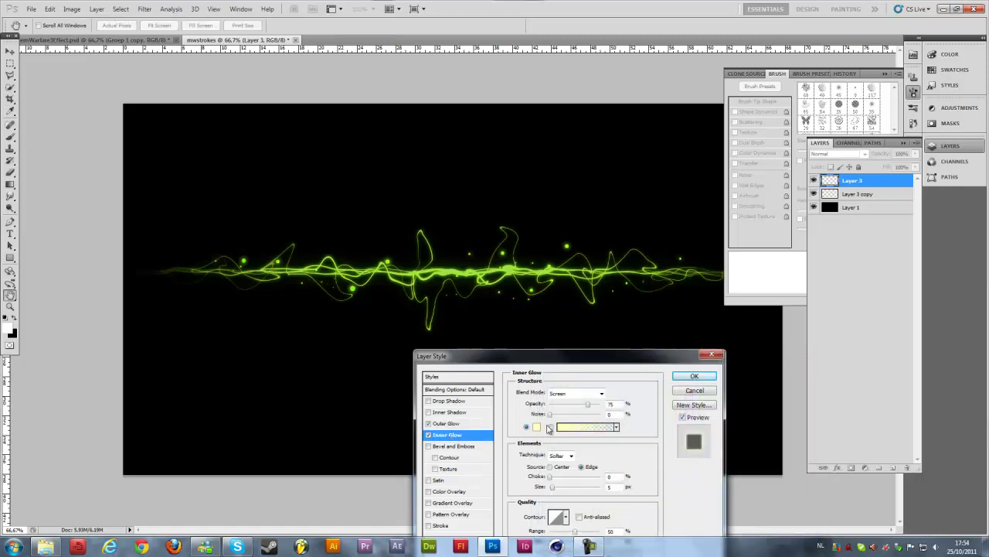
pyautogui.click(537, 426)
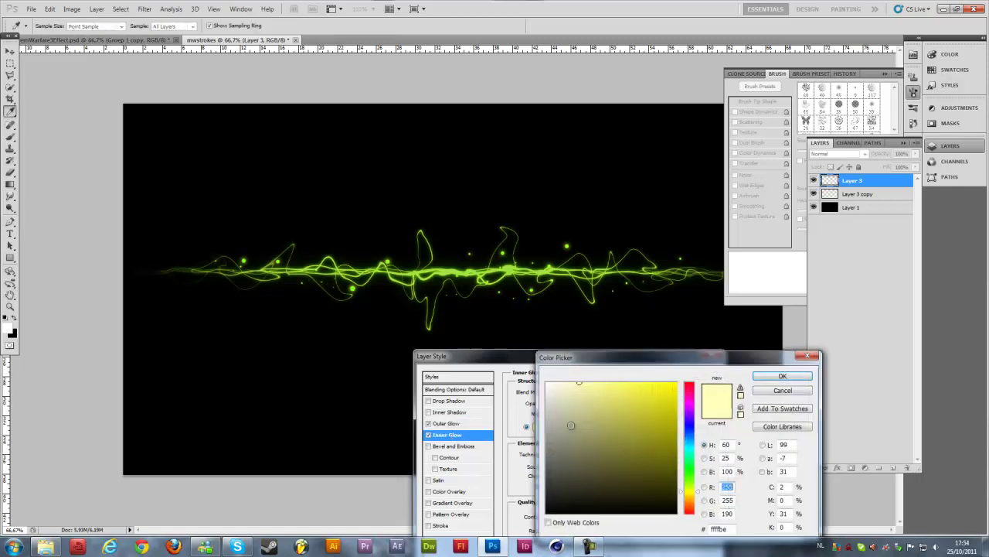
pyautogui.click(693, 489)
pyautogui.moveTo(647, 435); pyautogui.dragTo(679, 382)
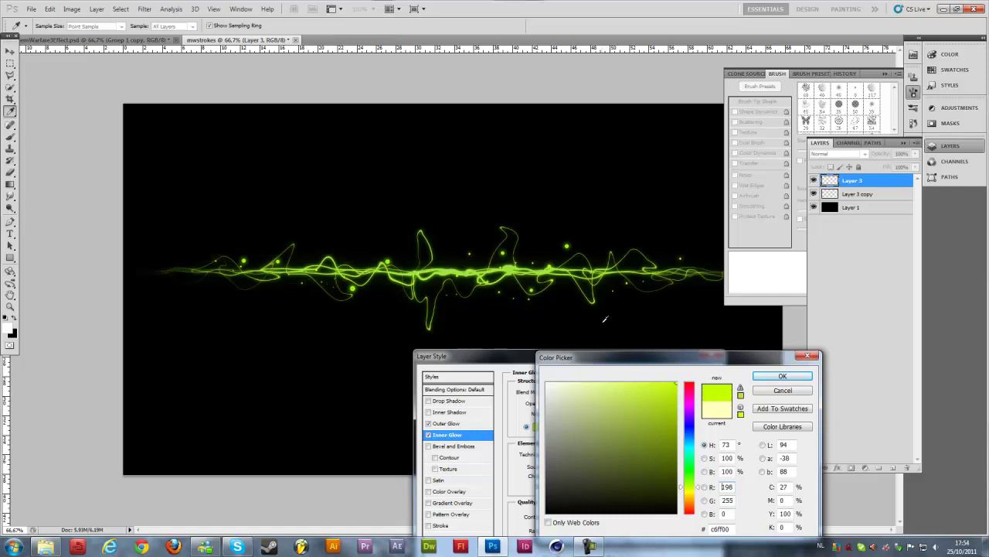
pyautogui.click(786, 376)
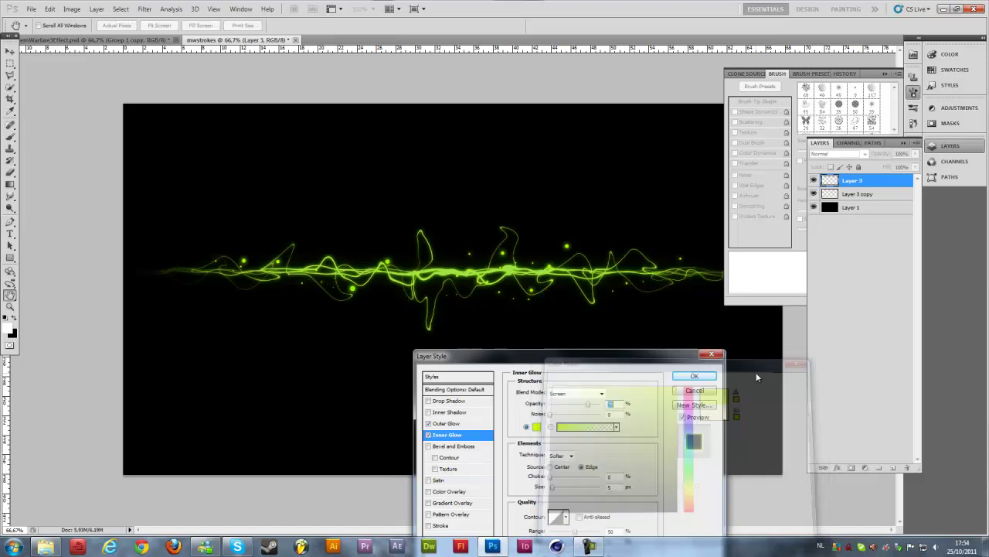
pyautogui.click(694, 376)
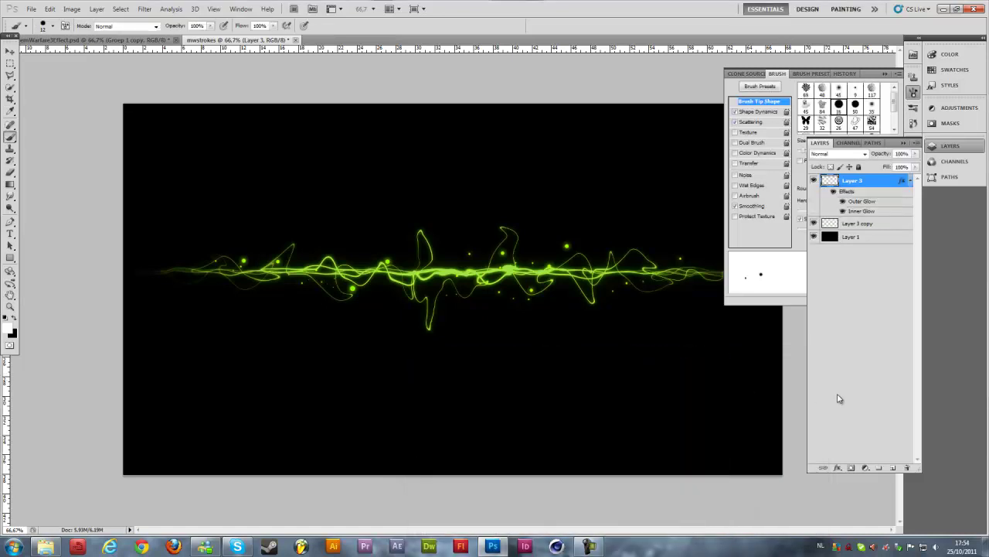
# - Create an empty layer above the glowing dots layer and merge both to flatten the glow effects
pyautogui.click(893, 468)
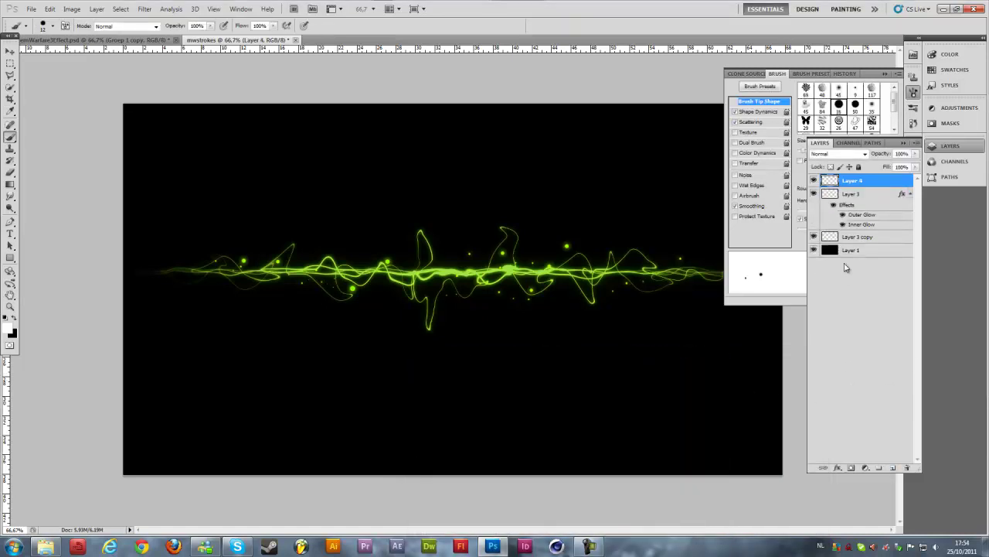
pyautogui.keyDown('shift'); pyautogui.click(851, 197); pyautogui.keyUp('shift')
pyautogui.rightClick(858, 187)
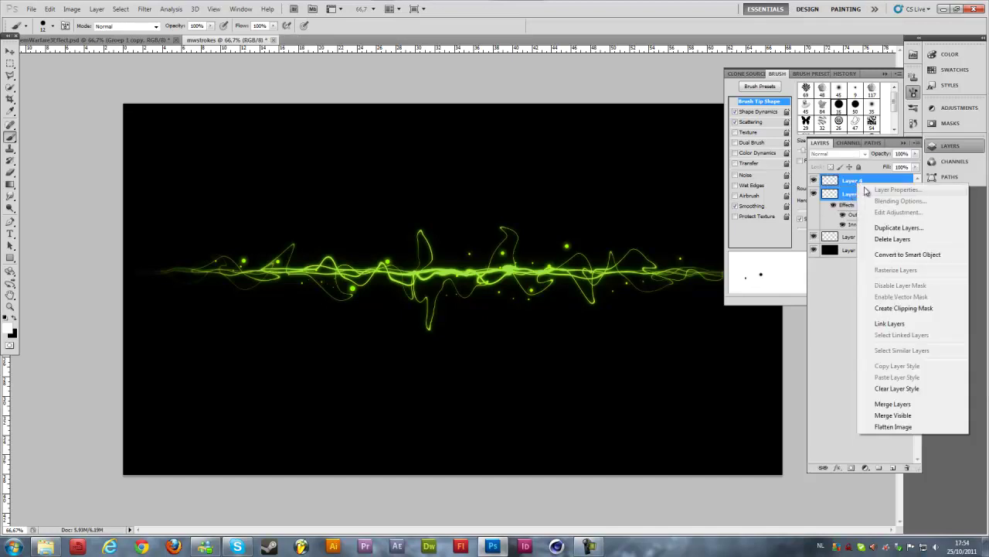
pyautogui.click(878, 401)
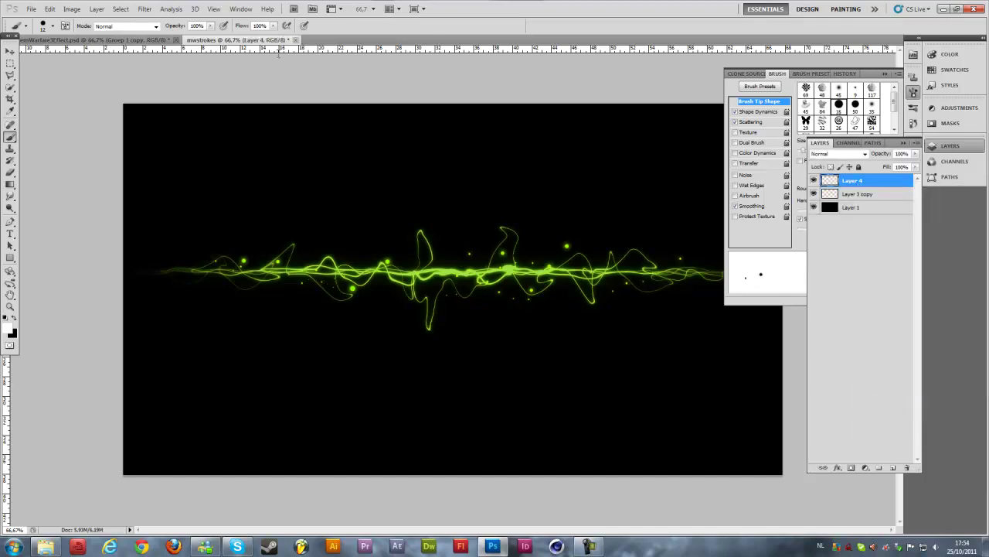
pyautogui.click(144, 9)
pyautogui.moveTo(159, 107)
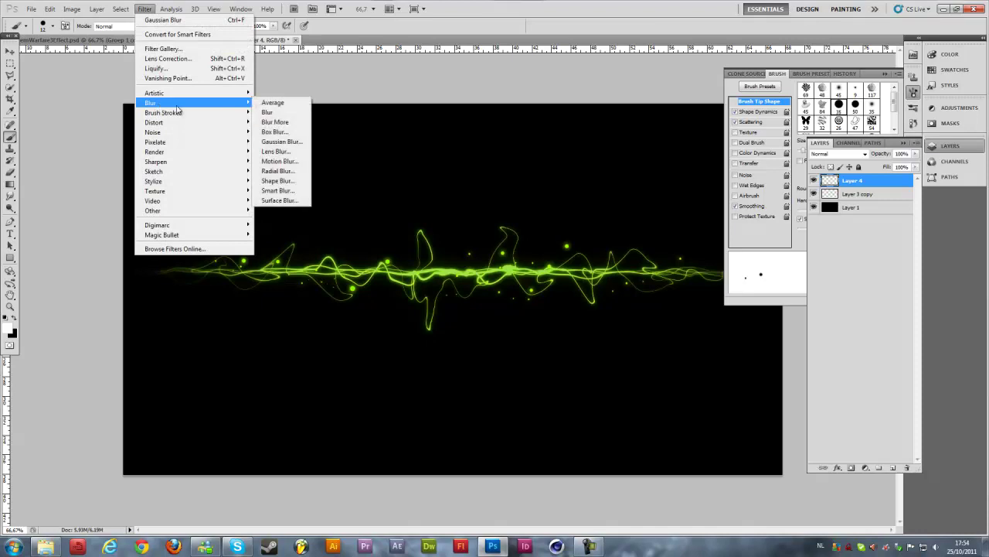
pyautogui.click(280, 161)
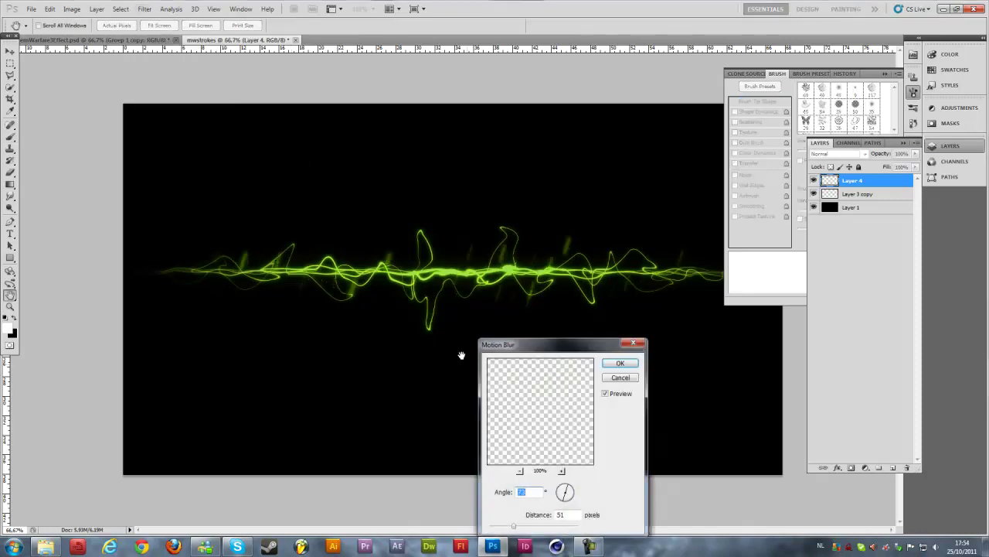
pyautogui.moveTo(500, 526); pyautogui.dragTo(497, 527)
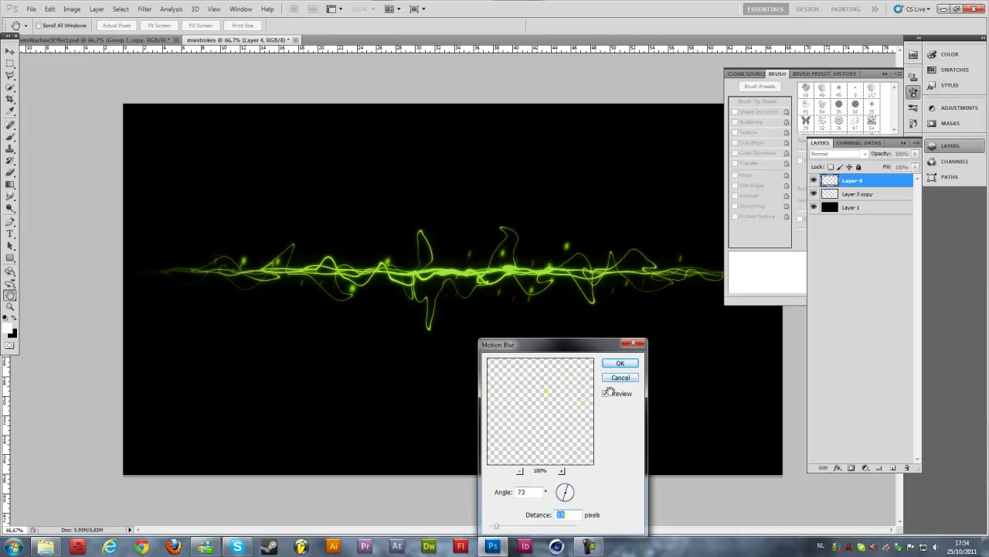
pyautogui.moveTo(554, 498); pyautogui.dragTo(577, 496)
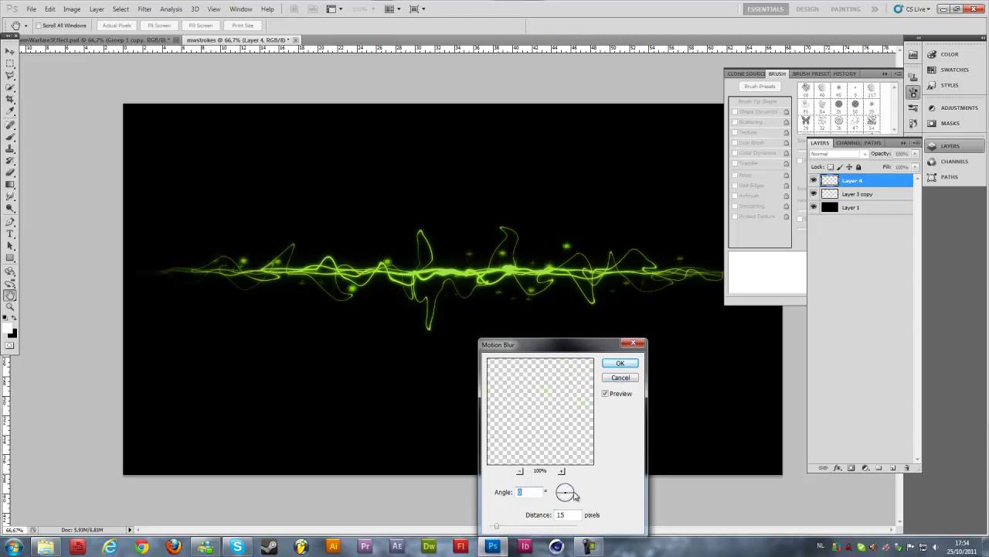
pyautogui.moveTo(498, 526); pyautogui.dragTo(531, 526)
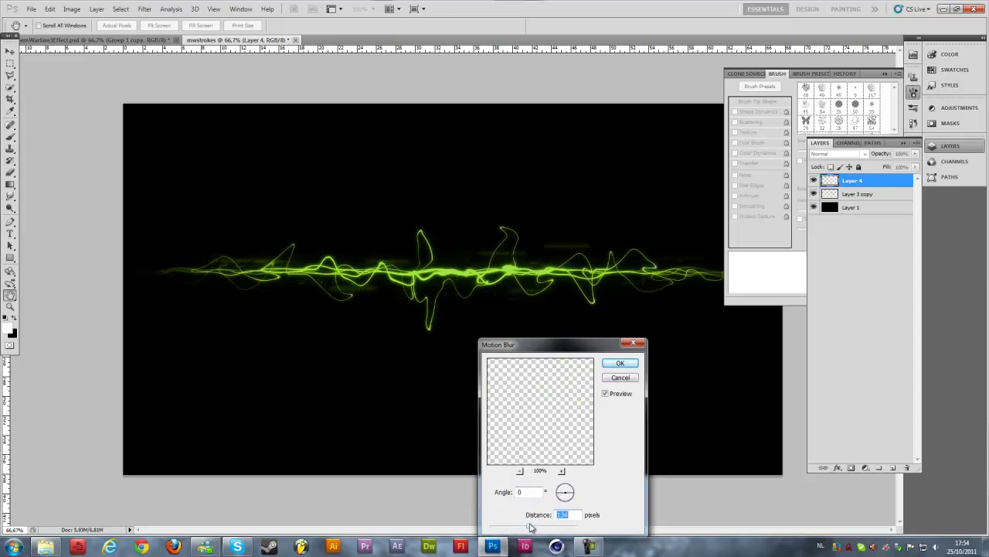
pyautogui.click(618, 378)
# - Liquify the dots on Layer 4 with a brush size of 100, smearing them into irregular particles and short streaks
pyautogui.click(145, 9)
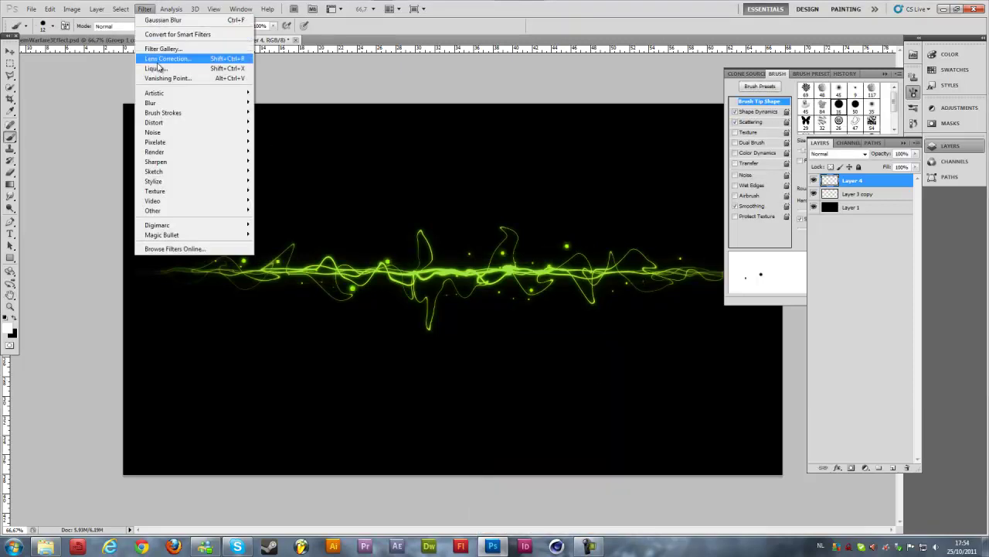
pyautogui.click(157, 68)
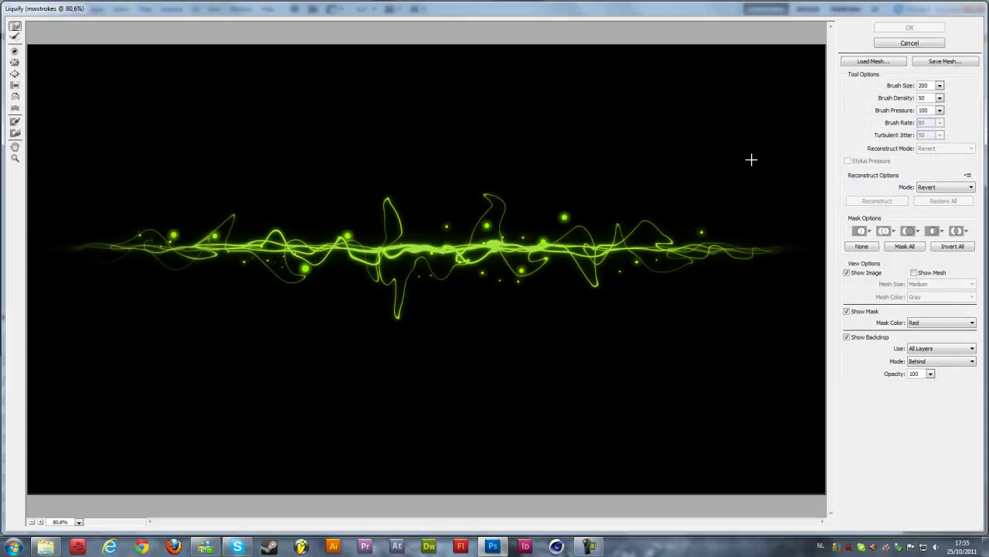
pyautogui.doubleClick(926, 85)
pyautogui.write('100')
pyautogui.moveTo(175, 228); pyautogui.dragTo(210, 234)
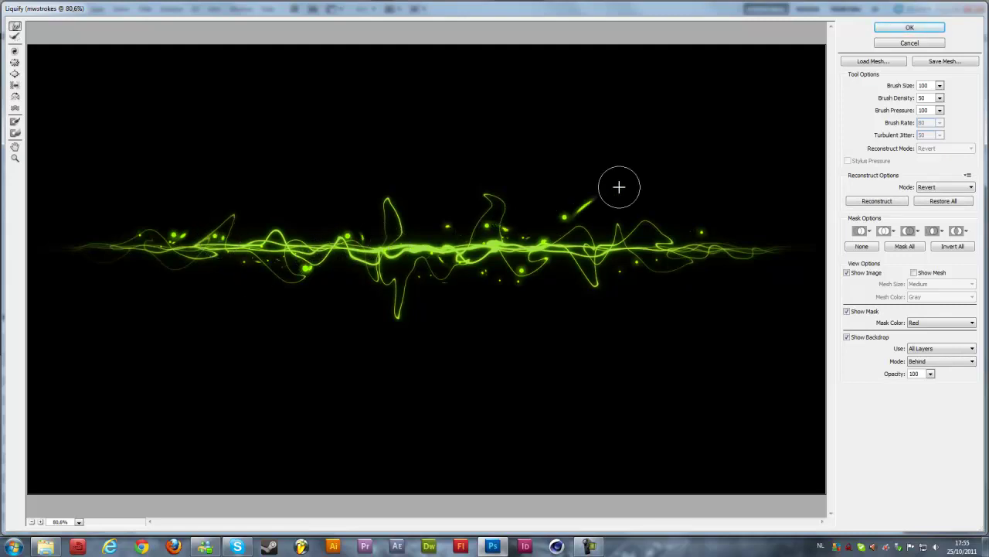
pyautogui.moveTo(612, 239)
pyautogui.mouseDown()
pyautogui.moveTo(584, 201)
pyautogui.moveTo(629, 206)
pyautogui.mouseUp()
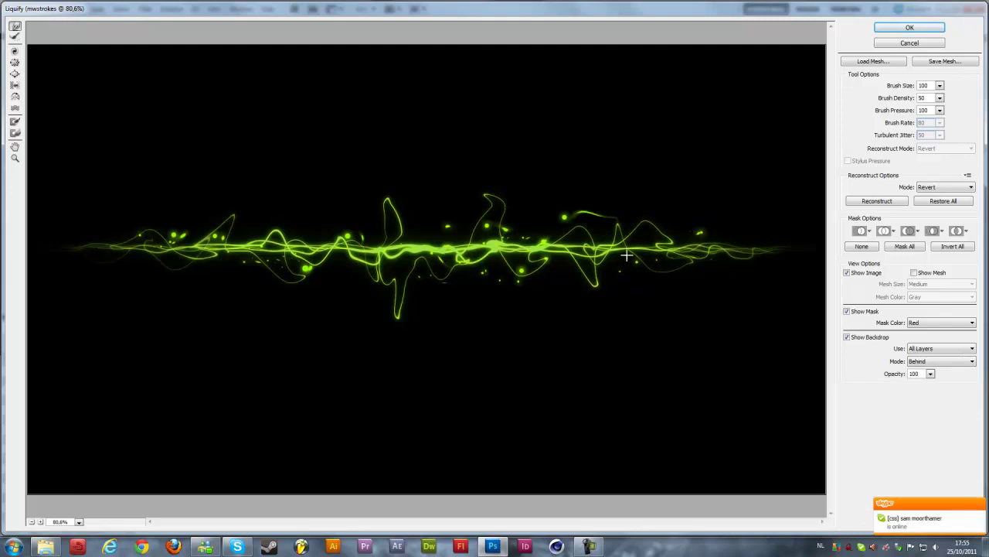
pyautogui.click(920, 29)
pyautogui.press('v')
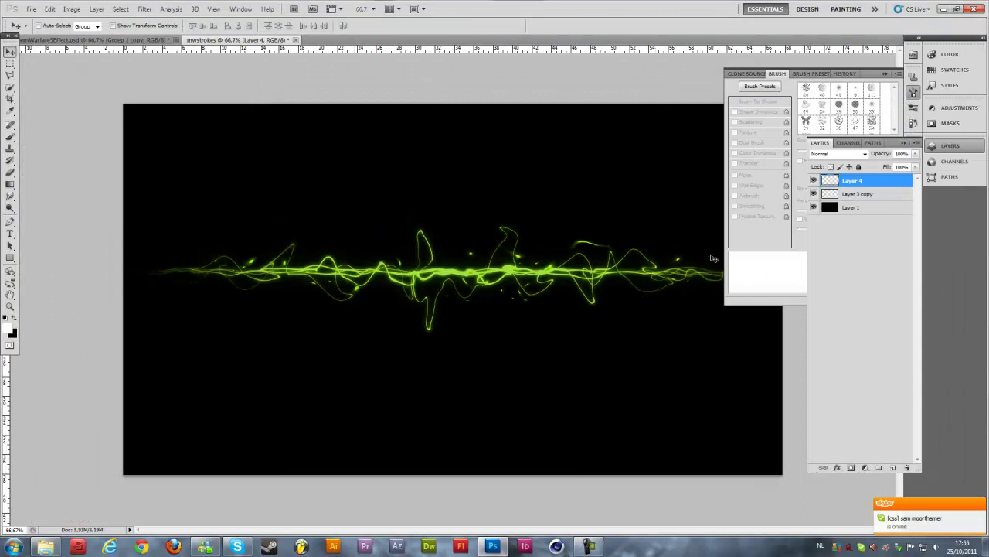
# - Check the finished Modern Warfare effect document for reference, and add a new layer directly above Layer 3 copy
pyautogui.click(861, 194)
pyautogui.click(121, 41)
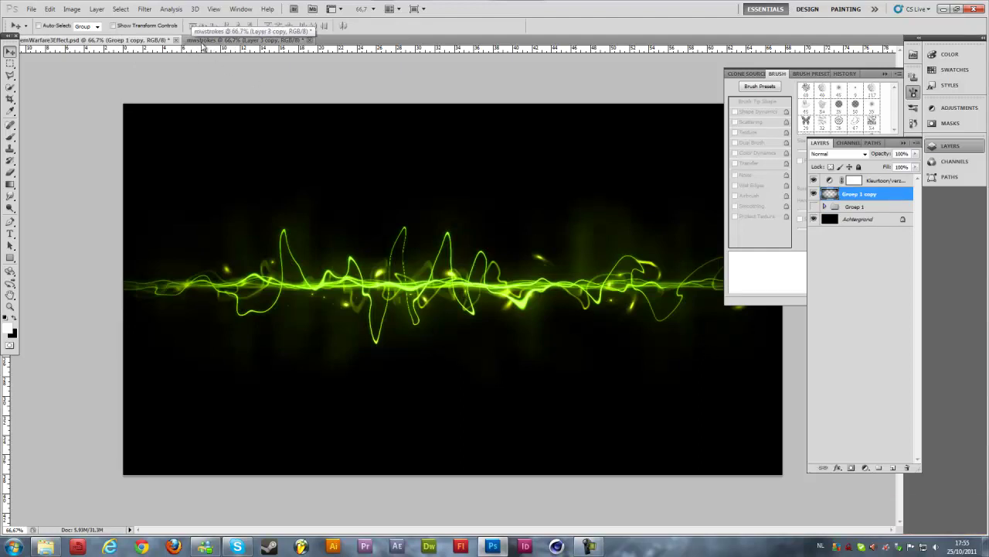
pyautogui.click(201, 42)
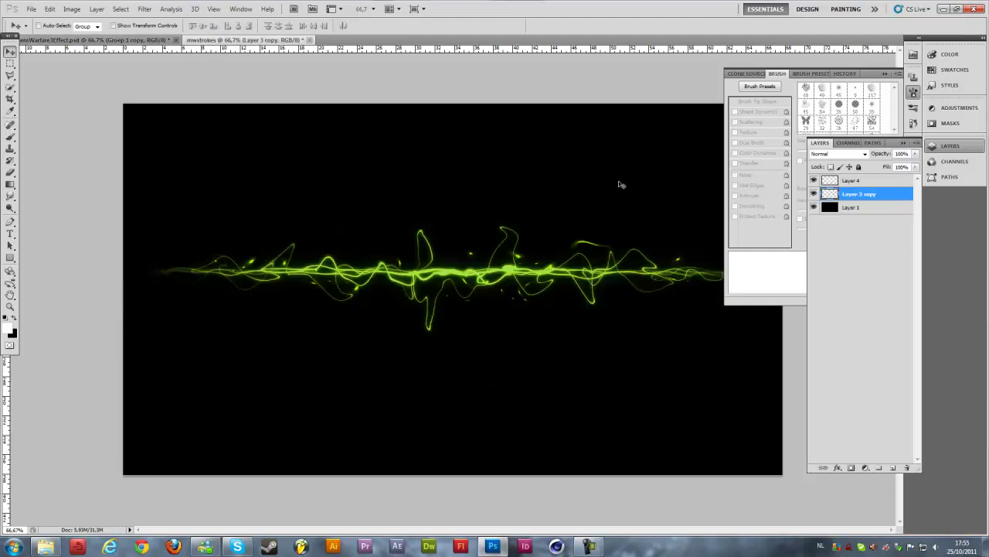
pyautogui.click(892, 468)
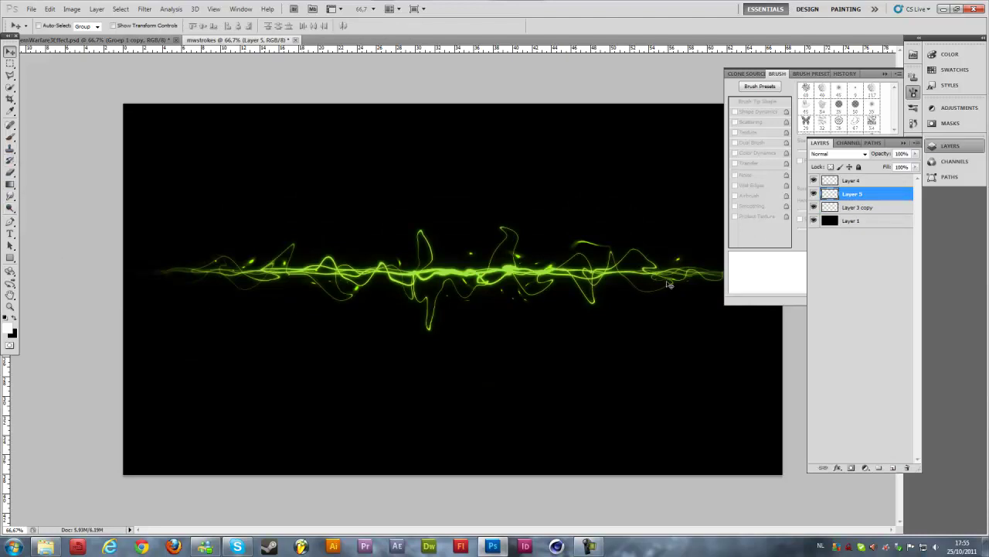
# - Set the Brush tool's size to 15 px with the new layer selected
pyautogui.click(10, 136)
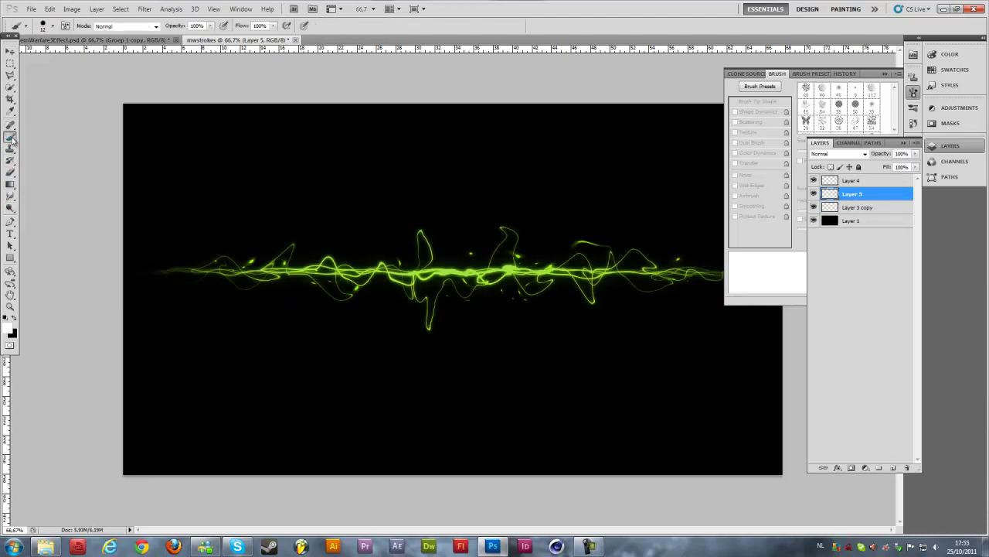
pyautogui.click(53, 26)
pyautogui.click(113, 45)
pyautogui.write('15')
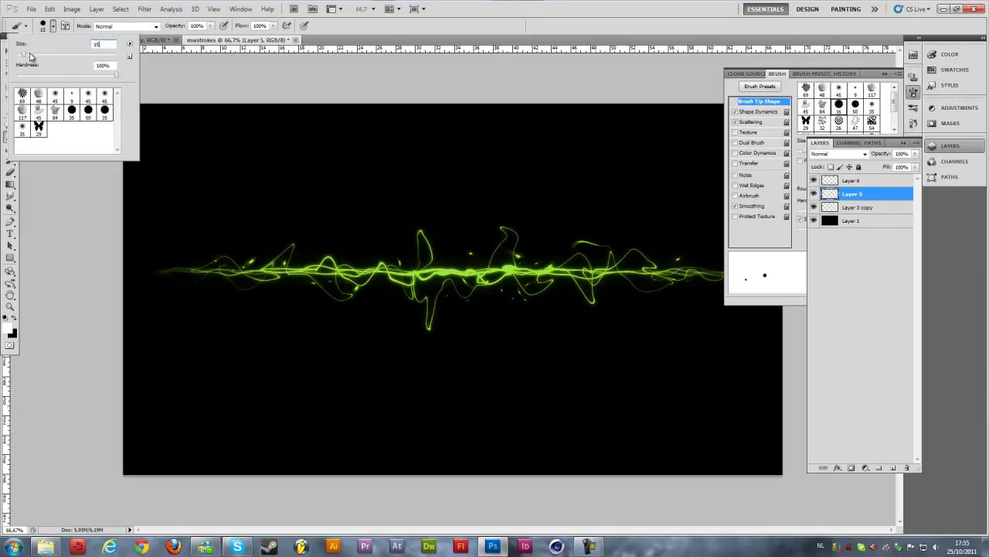
pyautogui.press('Return')
pyautogui.press('v')
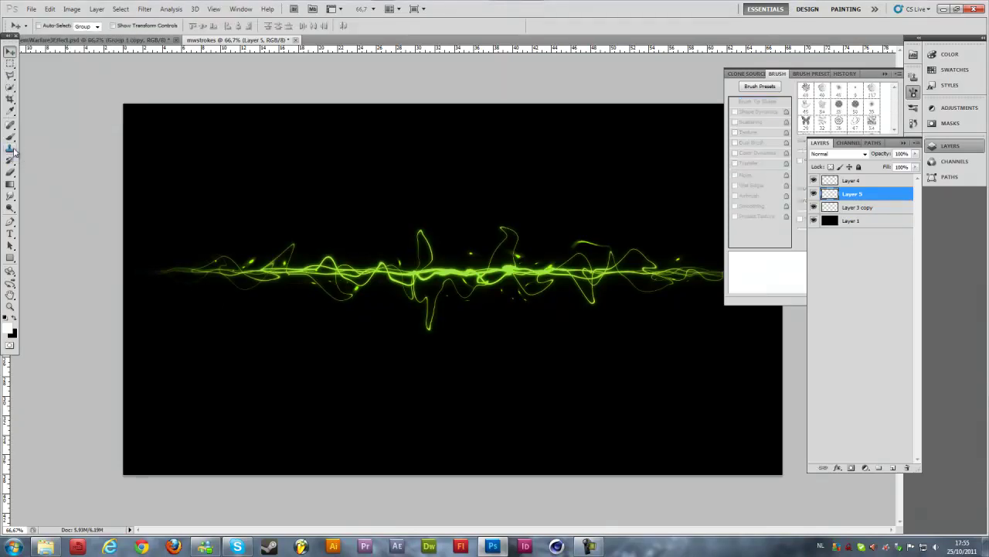
# - Clear the Brush tool's Shape Dynamics and Scattering controls and set the brush tip spacing to 1%
pyautogui.click(11, 223)
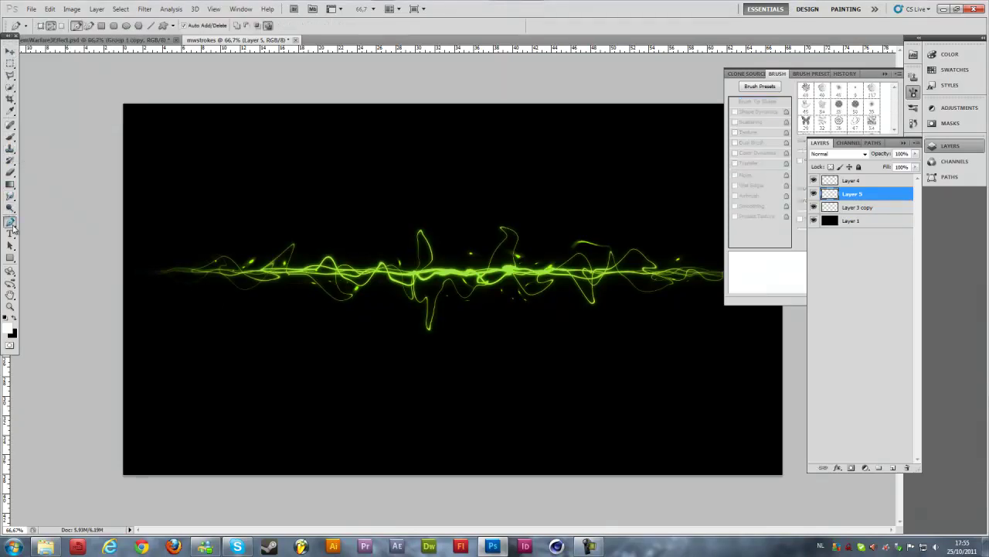
pyautogui.click(9, 139)
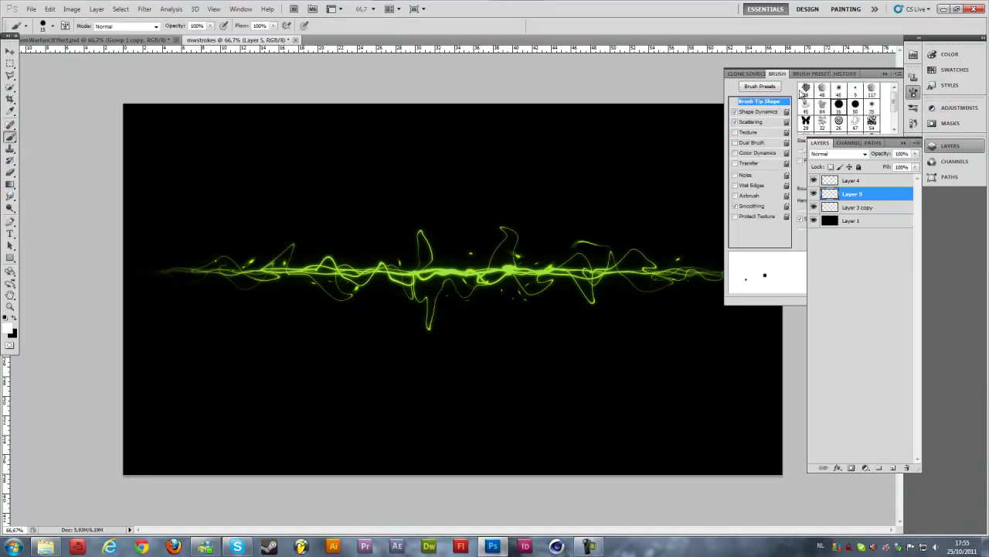
pyautogui.click(898, 73)
pyautogui.click(910, 95)
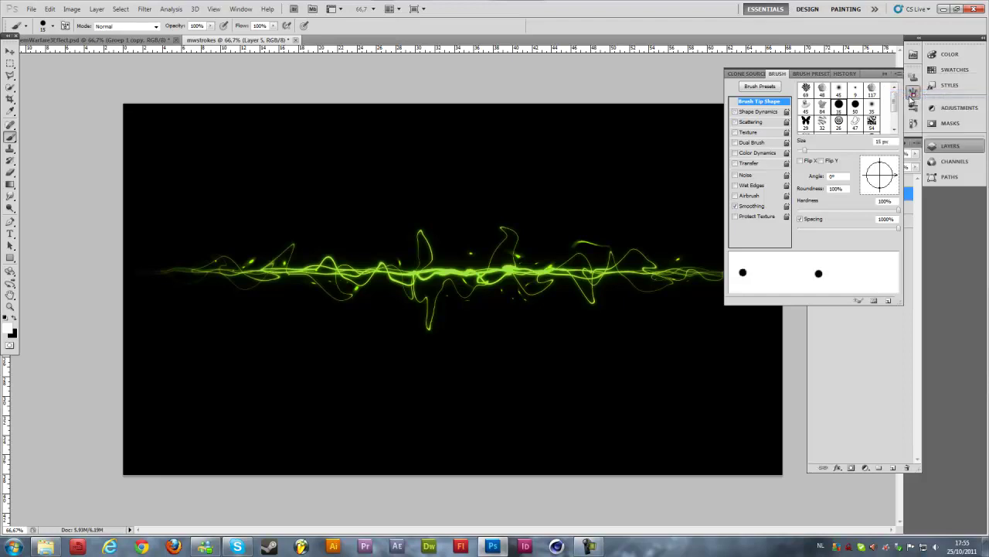
pyautogui.click(761, 111)
pyautogui.click(749, 102)
pyautogui.moveTo(834, 228); pyautogui.dragTo(799, 228)
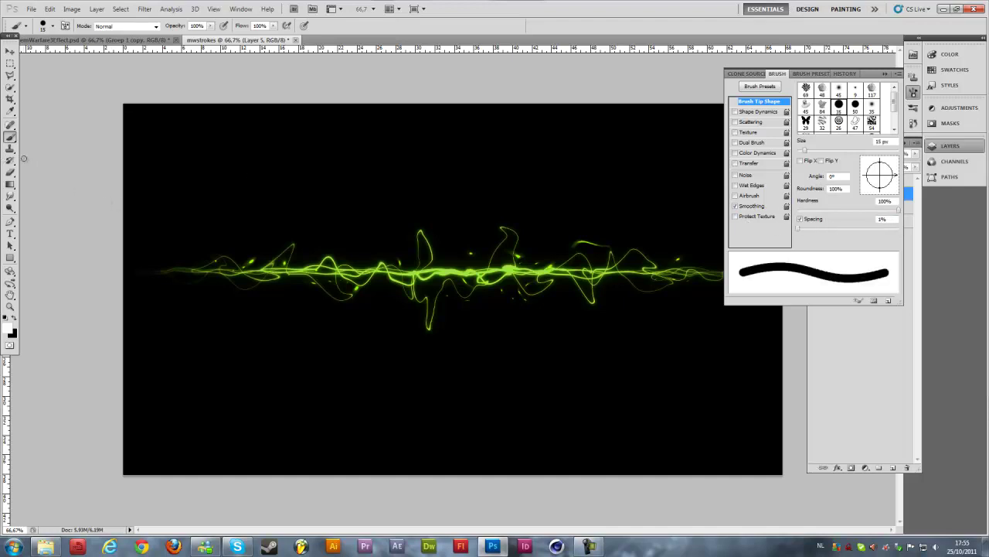
# - Draw a straight horizontal path with the Pen tool across the full length of the green wavy strokes
pyautogui.click(10, 222)
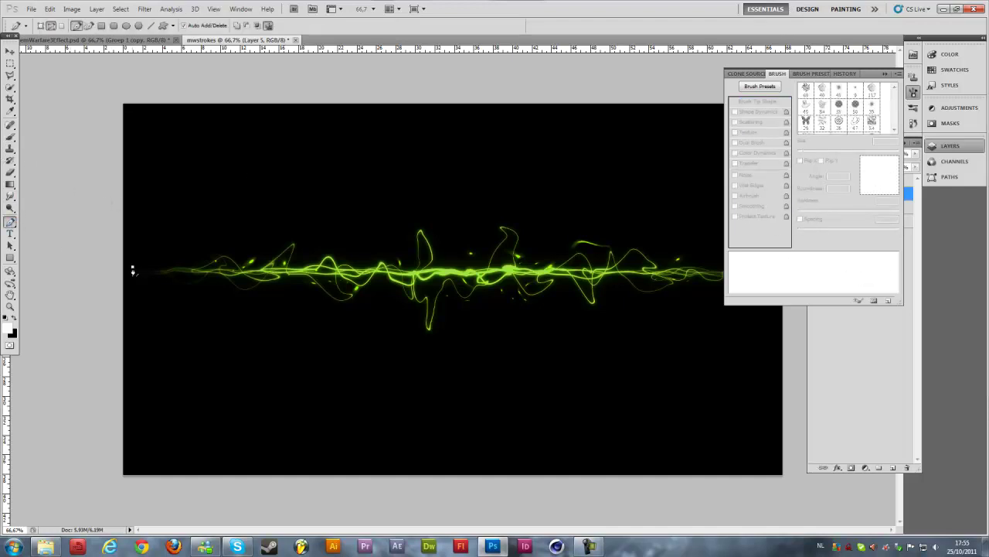
pyautogui.click(883, 74)
pyautogui.click(761, 267)
# - Try to stroke the horizontal path on Layer 5 using the Brush with Simulate Pressure enabled
pyautogui.rightClick(756, 269)
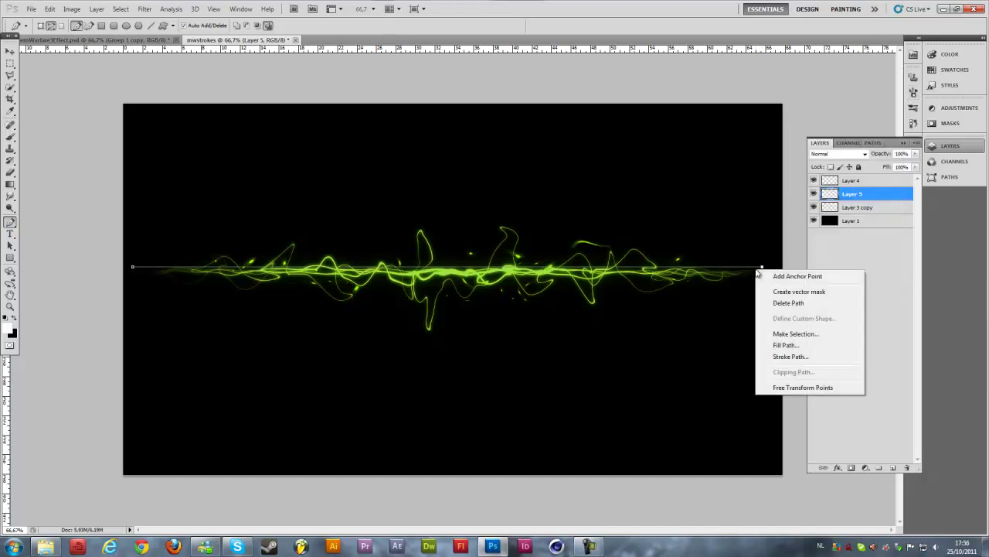
pyautogui.click(780, 358)
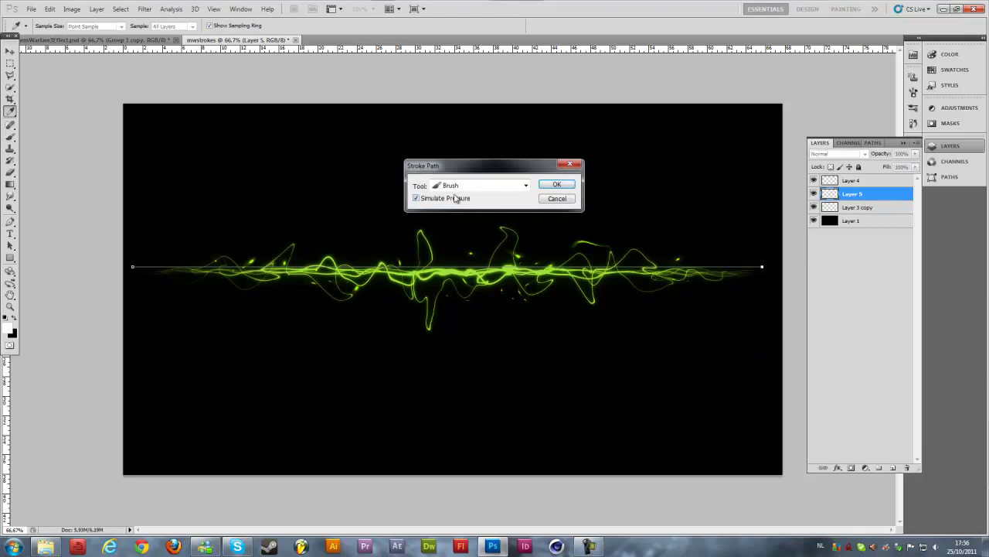
pyautogui.click(556, 184)
pyautogui.rightClick(432, 266)
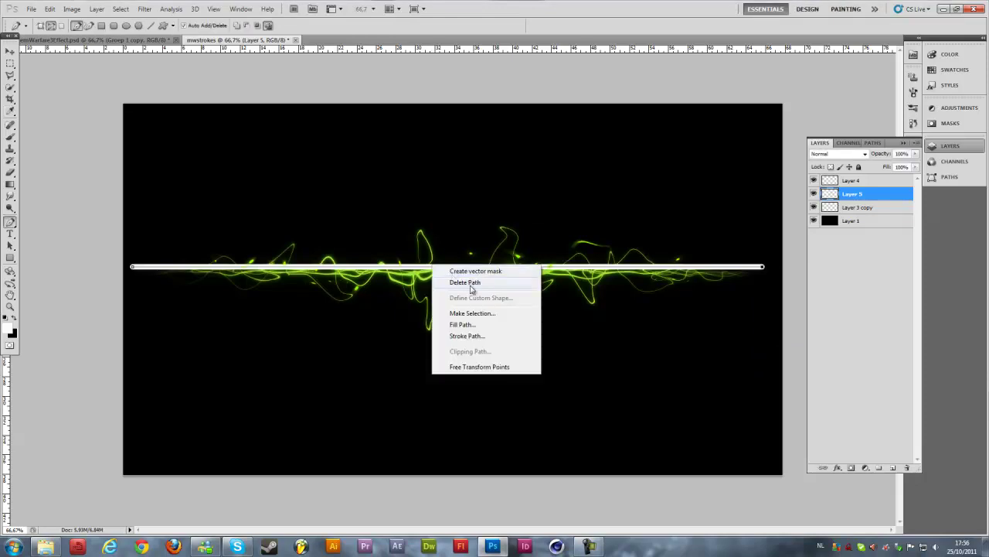
pyautogui.click(611, 278)
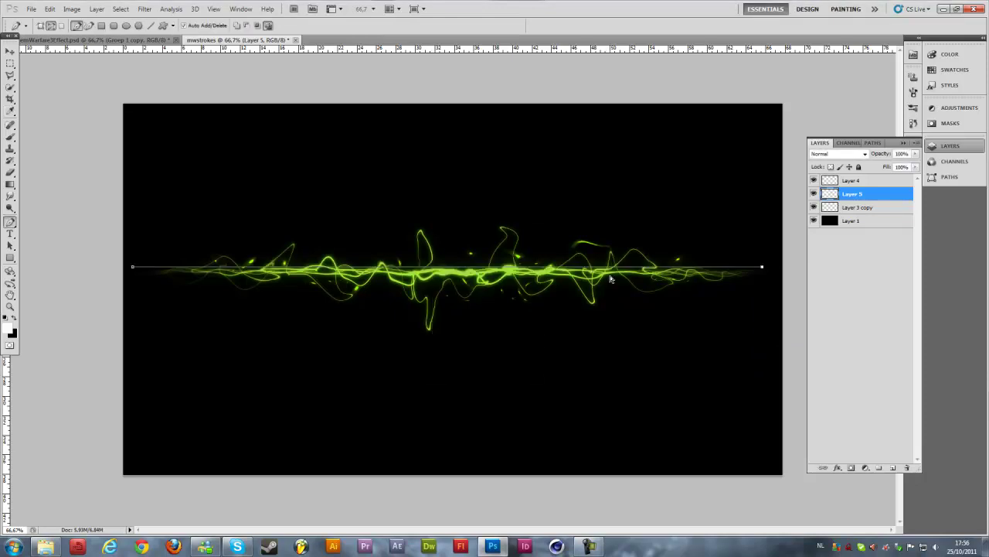
# - Enable Shape Dynamics for the Brush tool with the size jitter control set to Pen Pressure
pyautogui.press('b')
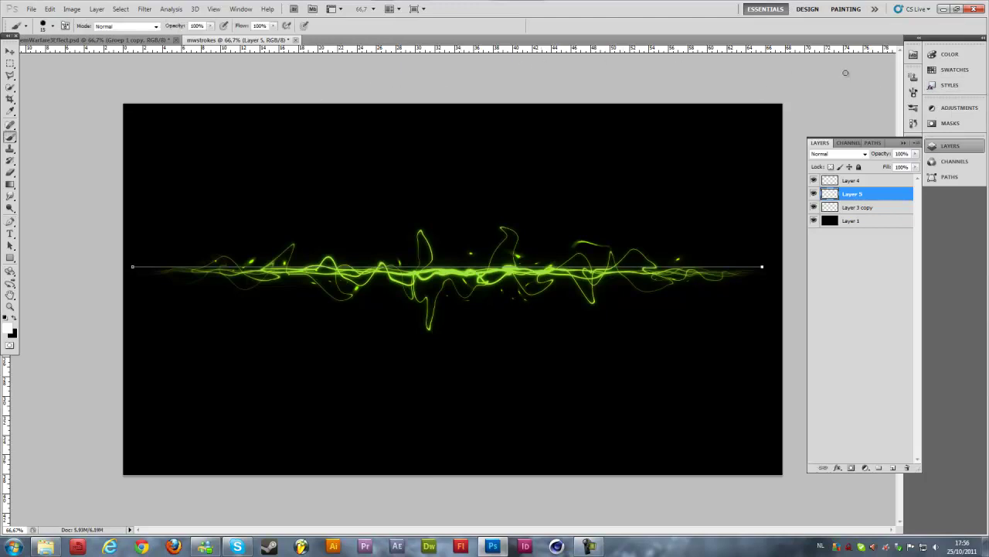
pyautogui.click(913, 108)
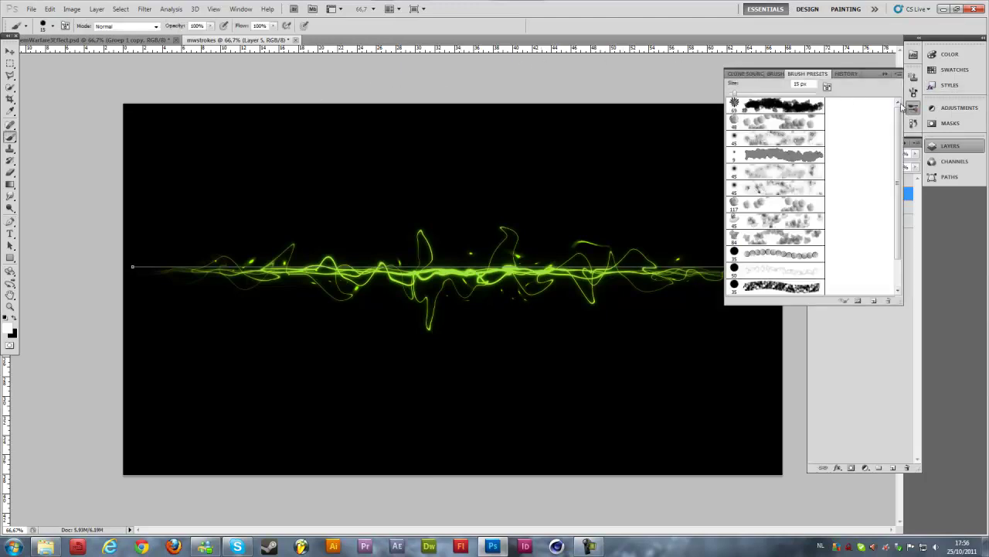
pyautogui.click(913, 92)
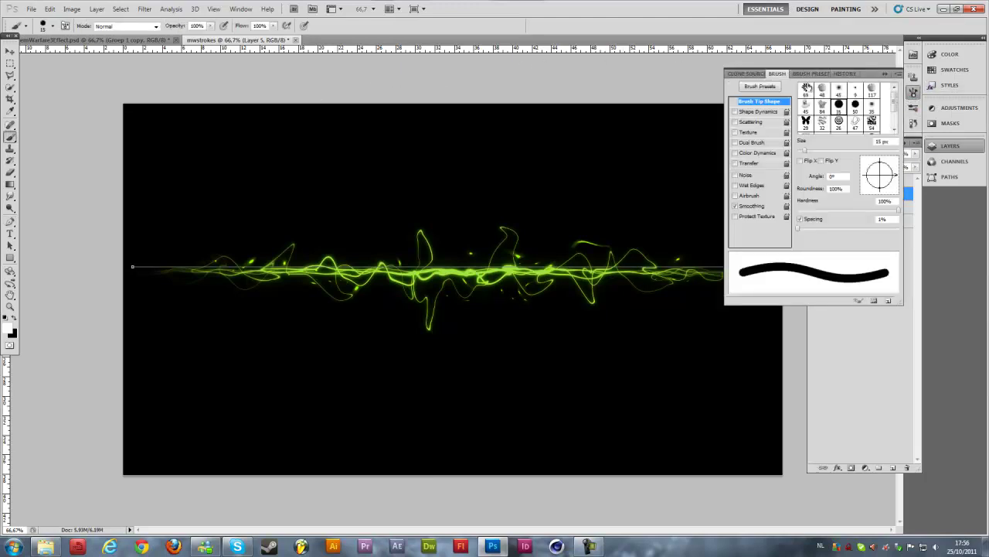
pyautogui.click(753, 112)
pyautogui.click(851, 104)
pyautogui.click(846, 125)
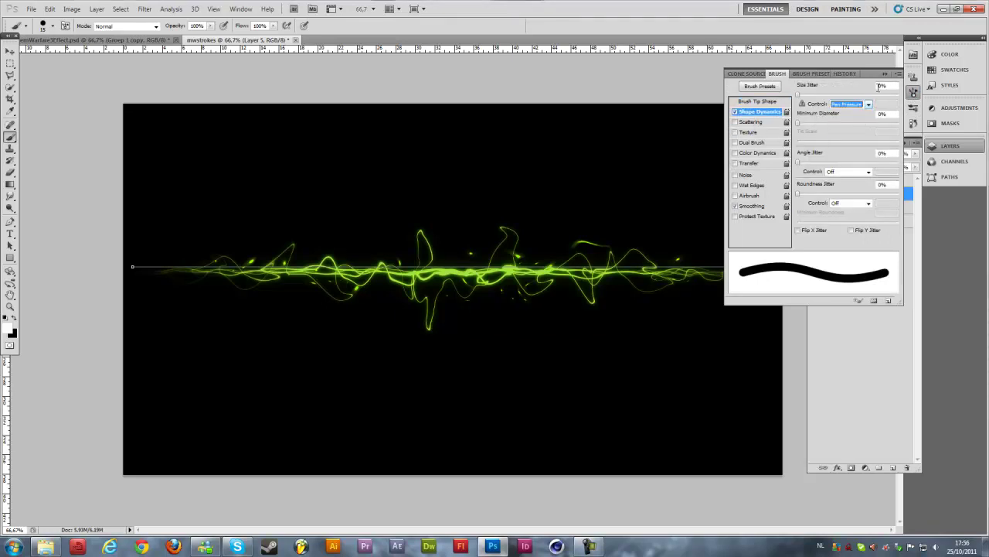
pyautogui.click(913, 92)
pyautogui.click(944, 146)
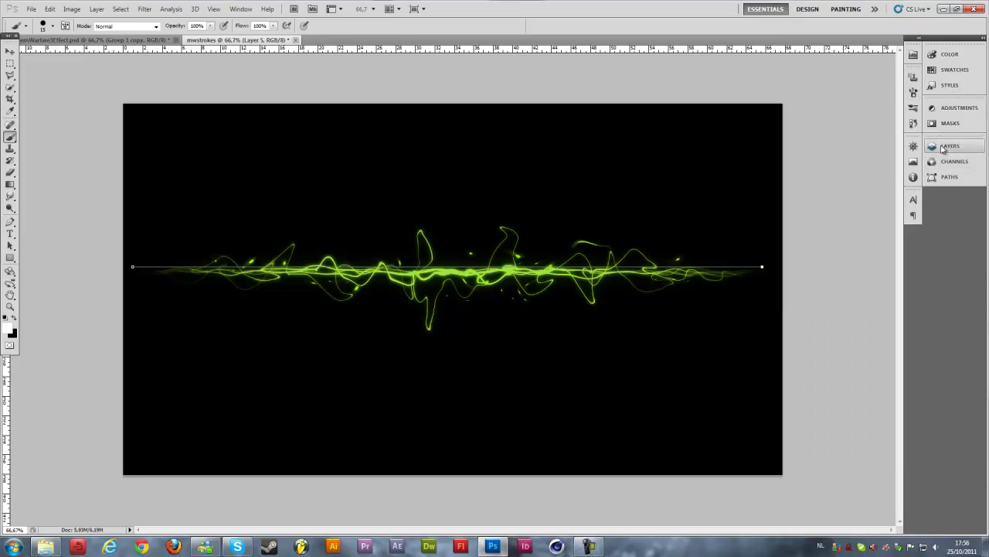
pyautogui.click(943, 149)
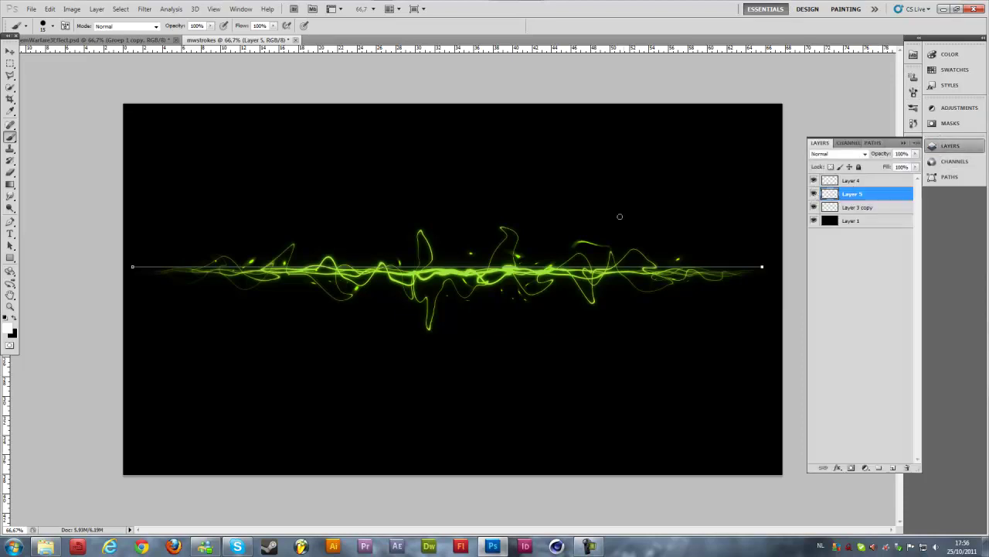
# - Stroke the horizontal path on Layer 5 with the white brush and simulated pressure, and delete the path
pyautogui.press('p')
pyautogui.rightClick(373, 270)
pyautogui.click(414, 365)
pyautogui.click(550, 188)
pyautogui.rightClick(479, 264)
pyautogui.click(494, 279)
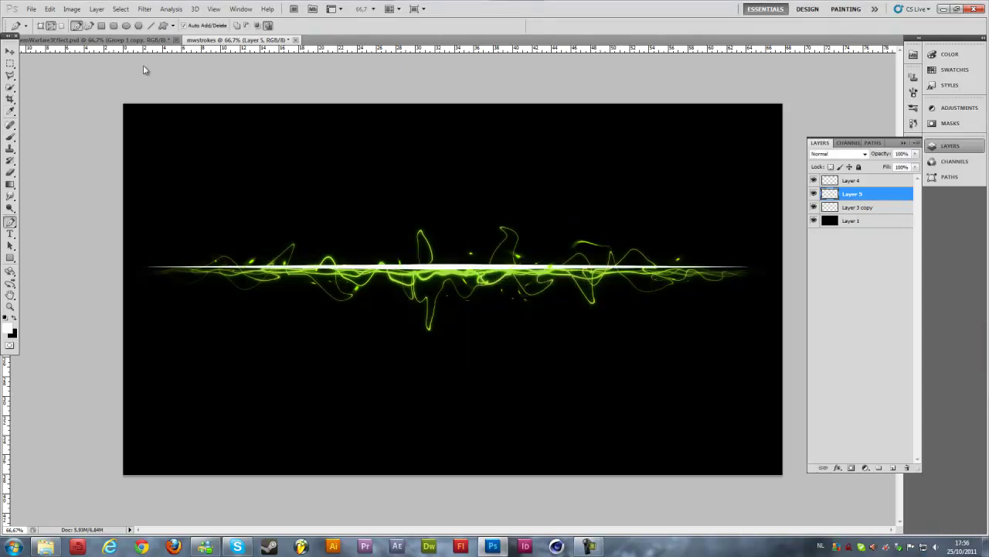
# - Liquify the white line on Layer 5 with a brush size of 100, warping it into irregular waves along its length
pyautogui.click(144, 9)
pyautogui.click(172, 68)
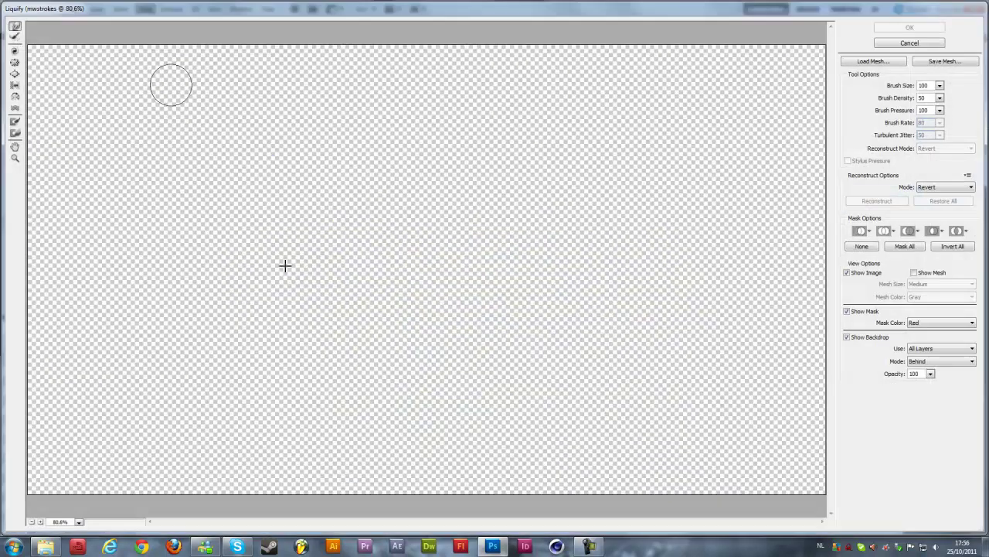
pyautogui.moveTo(145, 240)
pyautogui.mouseDown()
pyautogui.moveTo(203, 251)
pyautogui.moveTo(309, 204)
pyautogui.moveTo(385, 227)
pyautogui.moveTo(430, 266)
pyautogui.moveTo(571, 261)
pyautogui.moveTo(703, 214)
pyautogui.moveTo(765, 252)
pyautogui.mouseUp()
pyautogui.moveTo(73, 240)
pyautogui.mouseDown()
pyautogui.moveTo(155, 263)
pyautogui.moveTo(319, 280)
pyautogui.moveTo(578, 254)
pyautogui.mouseUp()
pyautogui.click(911, 28)
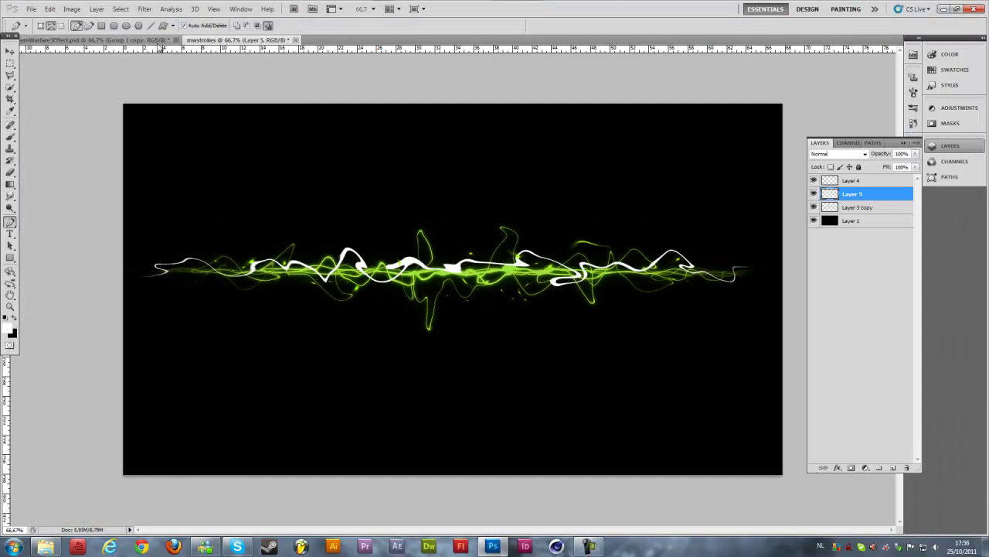
# - Apply a vertical Motion Blur at 90° to Layer 5, increasing the distance to stretch the waves into soft streaks
pyautogui.click(145, 9)
pyautogui.moveTo(162, 103)
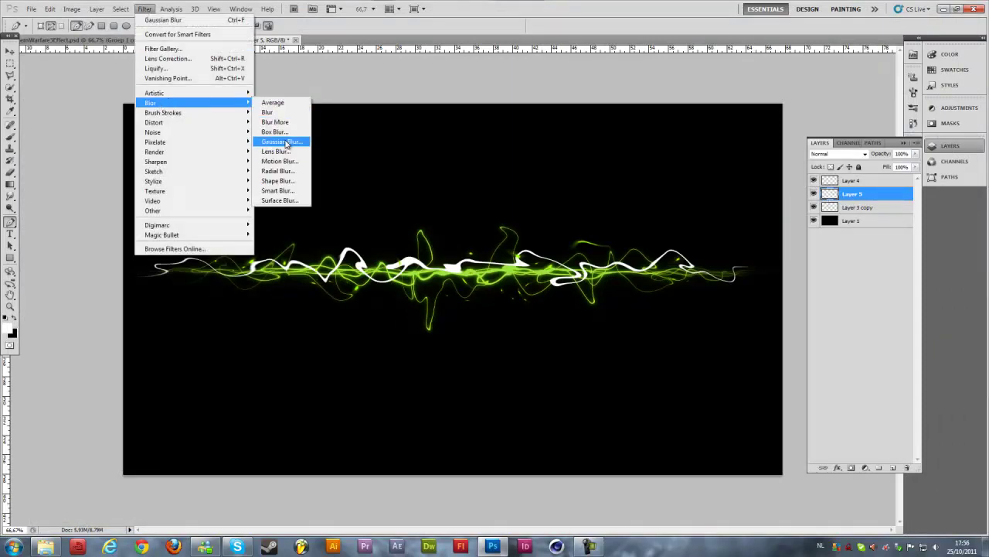
pyautogui.click(279, 160)
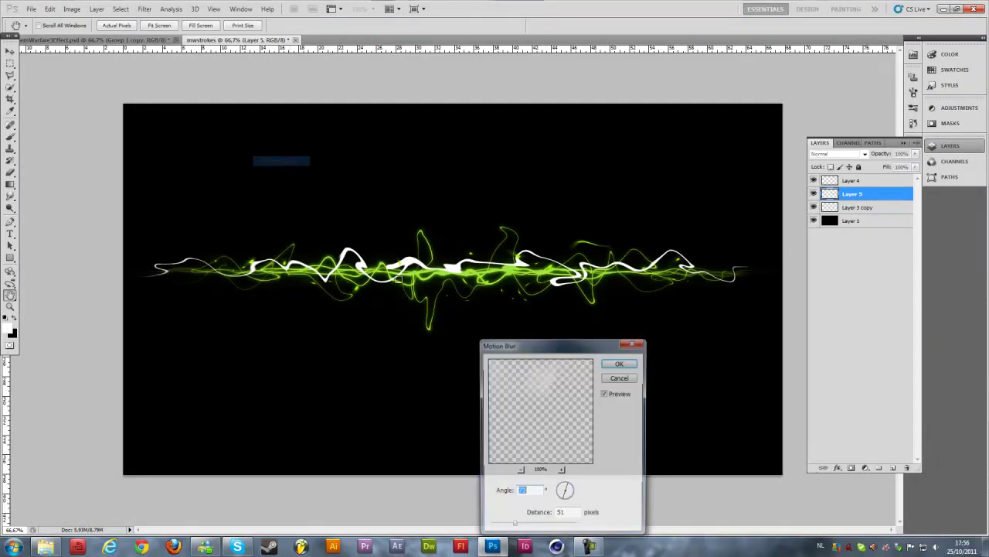
pyautogui.click(565, 489)
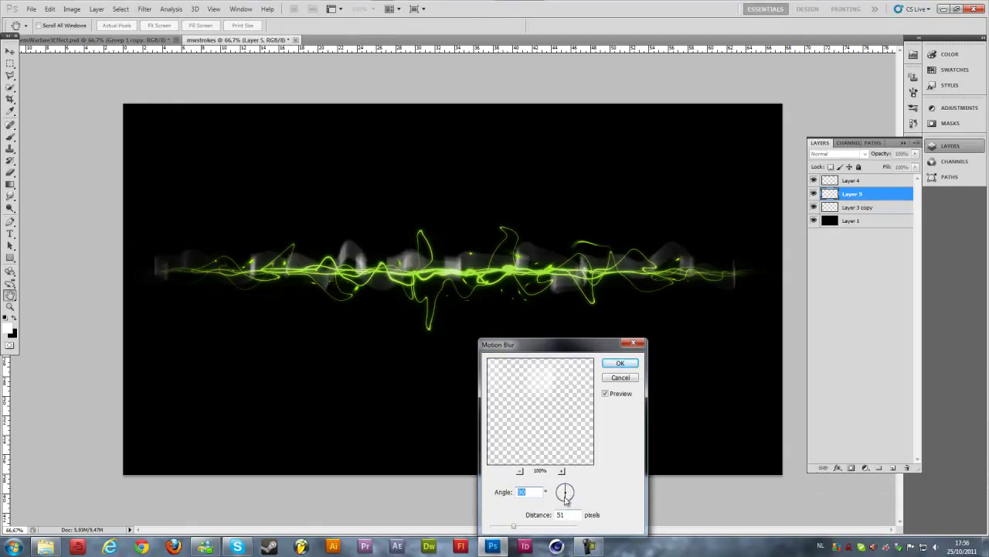
pyautogui.moveTo(518, 528); pyautogui.dragTo(532, 529)
pyautogui.moveTo(538, 531); pyautogui.dragTo(530, 527)
pyautogui.click(621, 363)
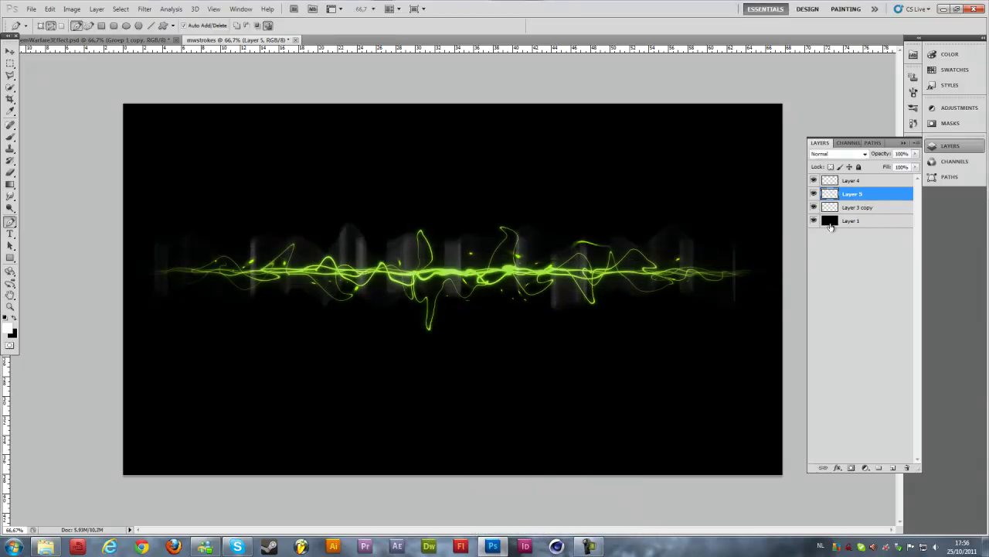
# - Add a Color Overlay in green #a2ff00 to Layer 5
pyautogui.rightClick(853, 195)
pyautogui.click(888, 214)
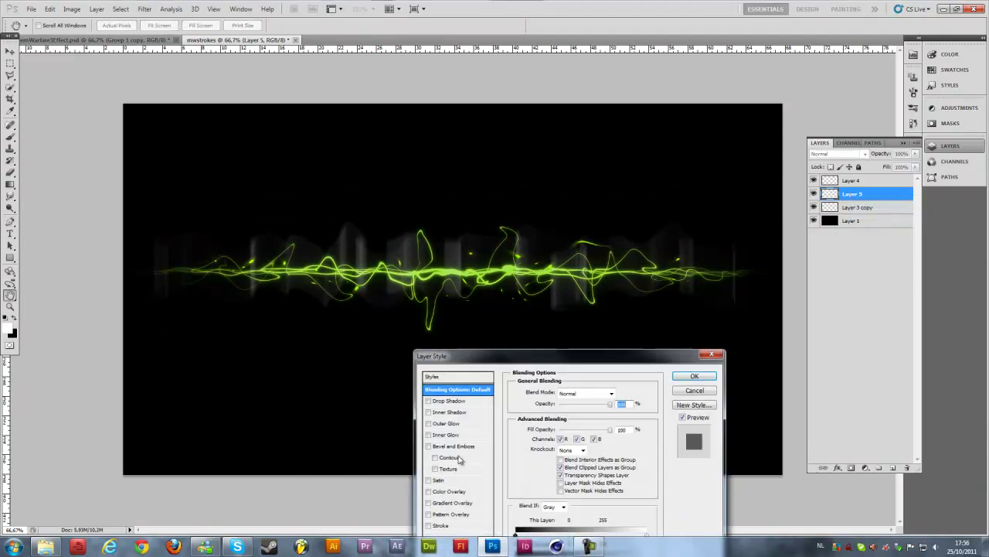
pyautogui.click(454, 492)
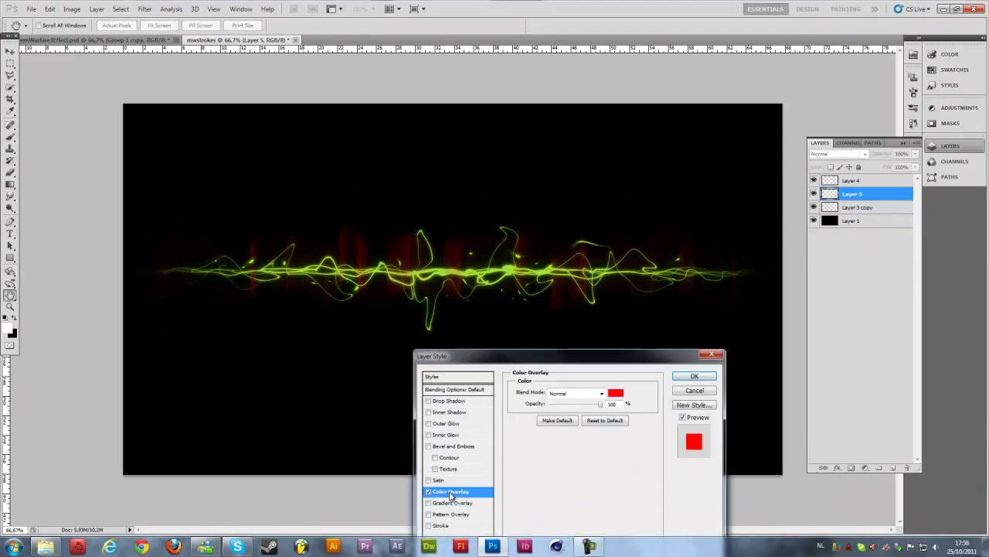
pyautogui.click(615, 392)
pyautogui.click(686, 483)
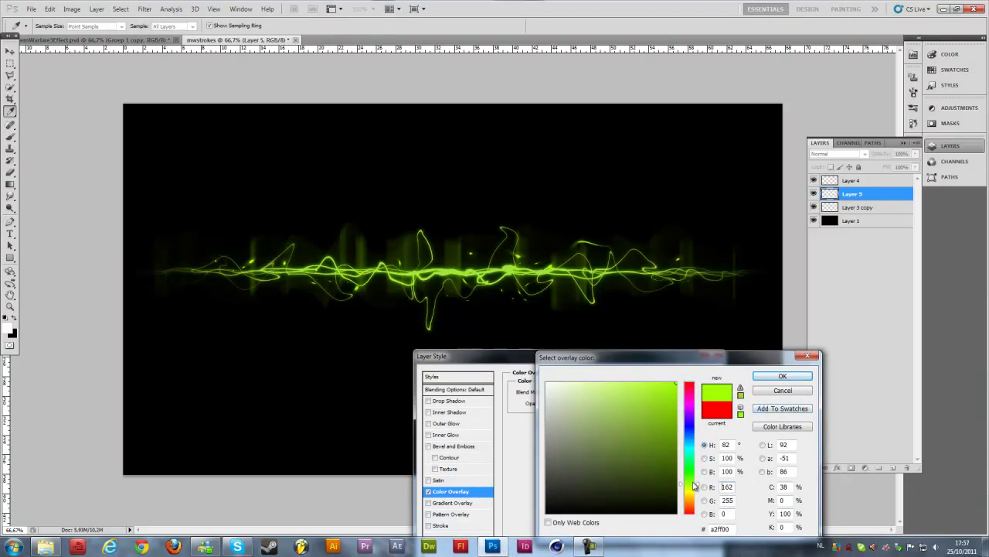
pyautogui.click(782, 376)
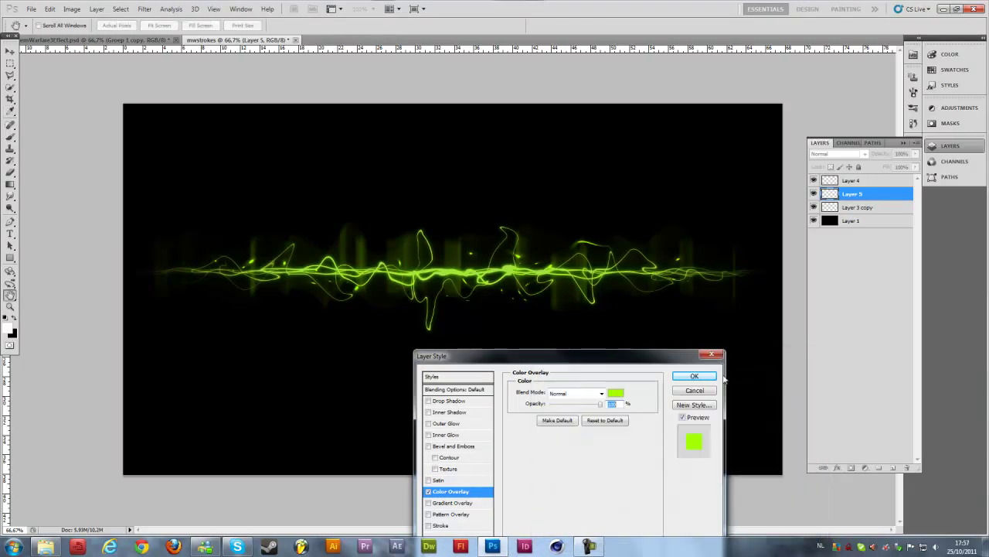
# - Add an Outer Glow to Layer 5 in green #a2ff00 with a size of 21 px
pyautogui.click(447, 424)
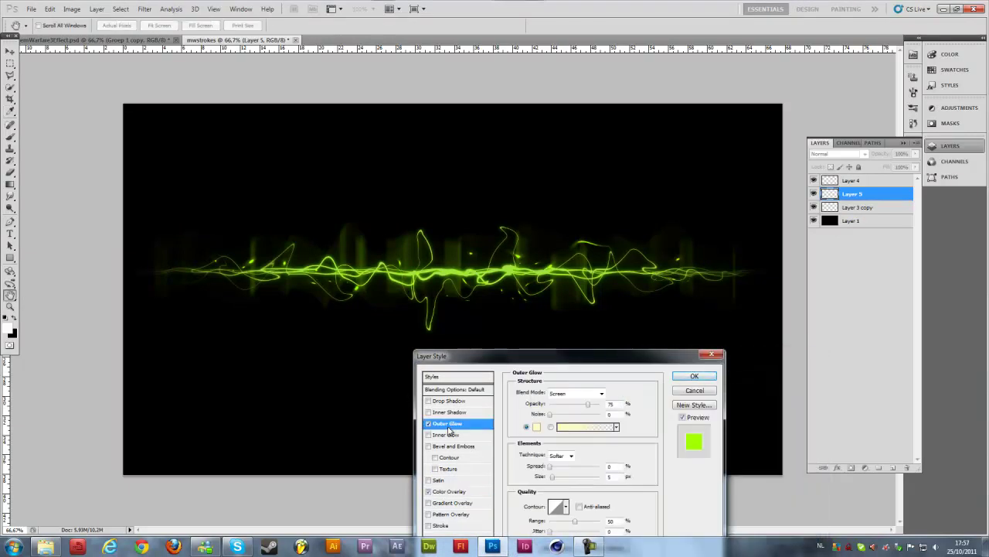
pyautogui.click(537, 427)
pyautogui.click(689, 485)
pyautogui.click(657, 394)
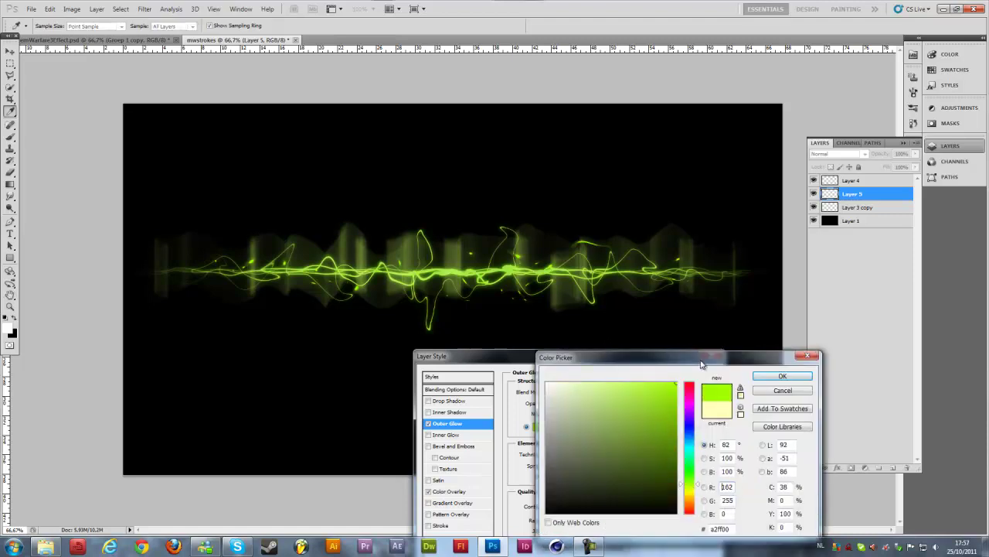
pyautogui.click(782, 376)
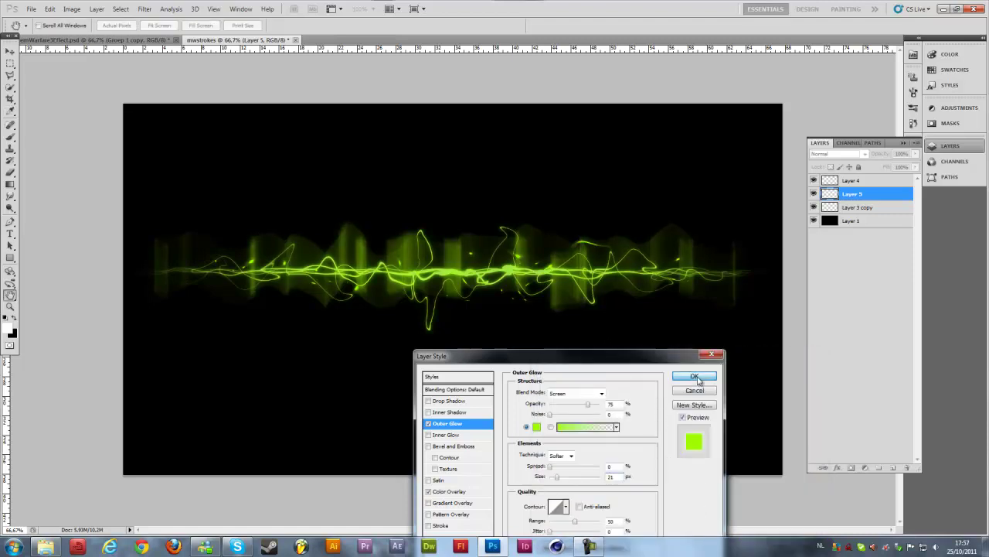
pyautogui.click(693, 376)
# - Set Layer 5's opacity to 26%, collapse its effects list and switch to the Move tool
pyautogui.moveTo(886, 173); pyautogui.dragTo(877, 166)
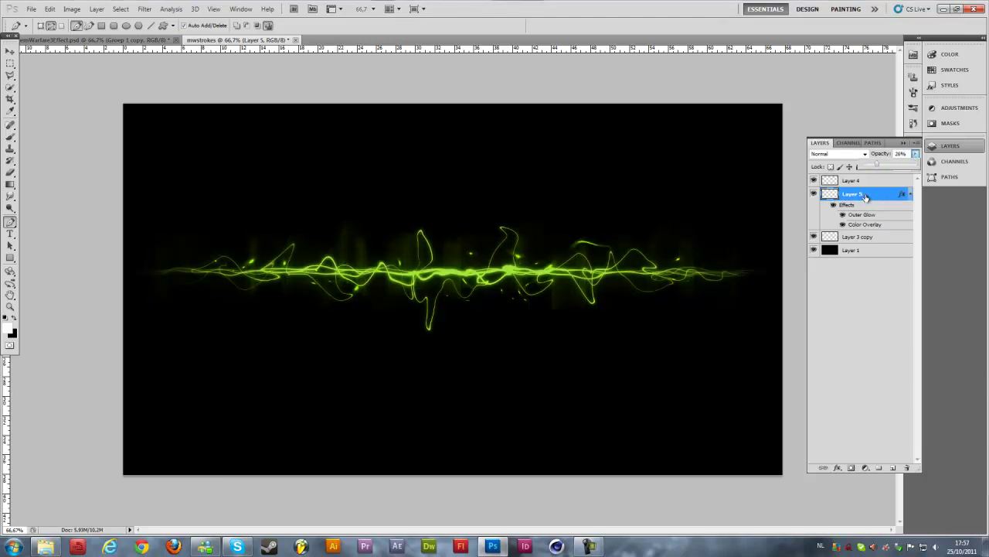
pyautogui.click(910, 194)
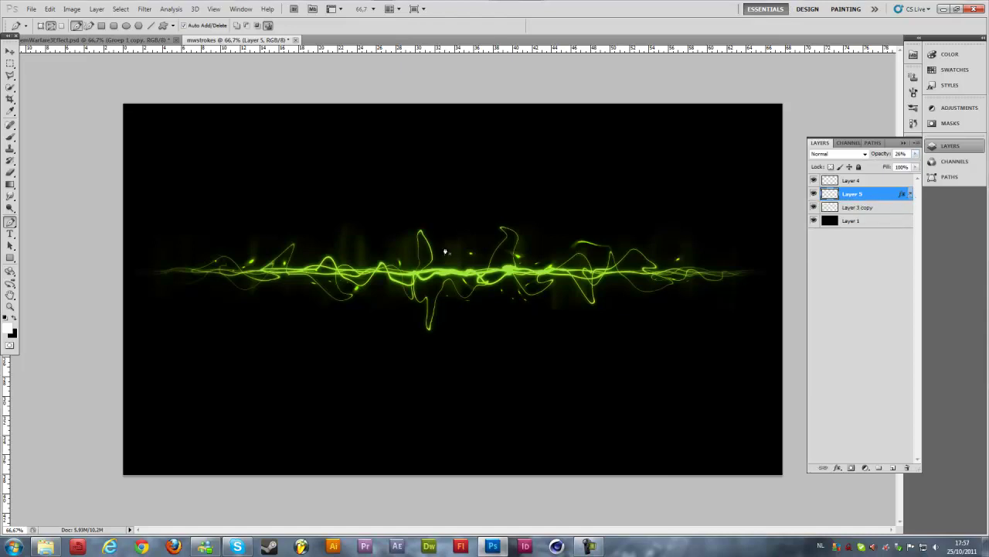
pyautogui.press('v')
# - Compare the result with the finished Modern Warfare effect document and return to the mwstrokes document
pyautogui.click(77, 40)
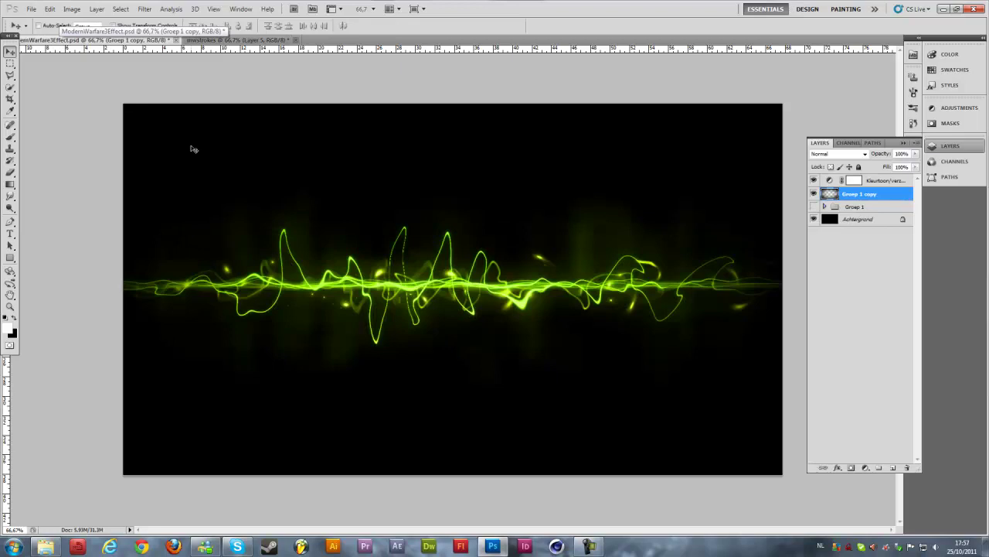
pyautogui.click(260, 40)
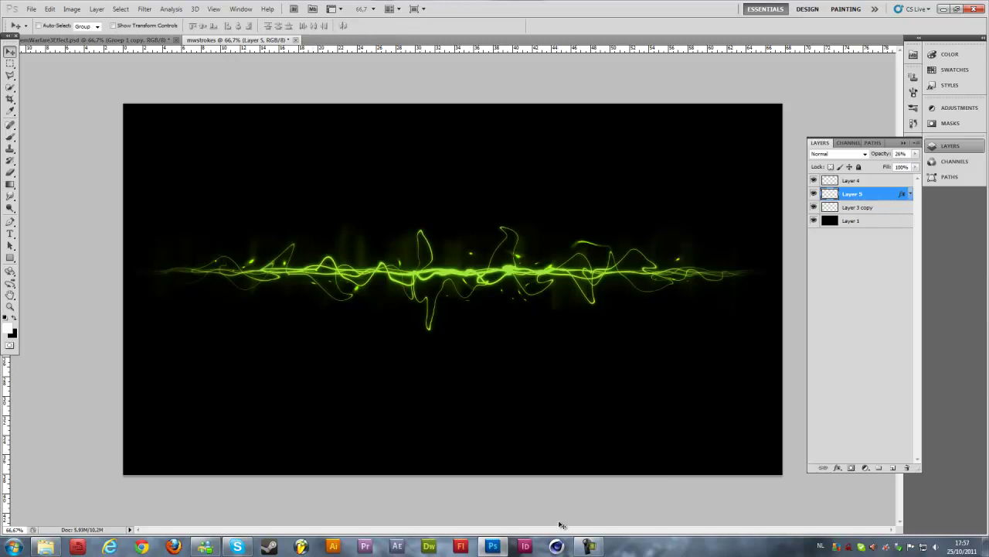
pyautogui.click(585, 545)
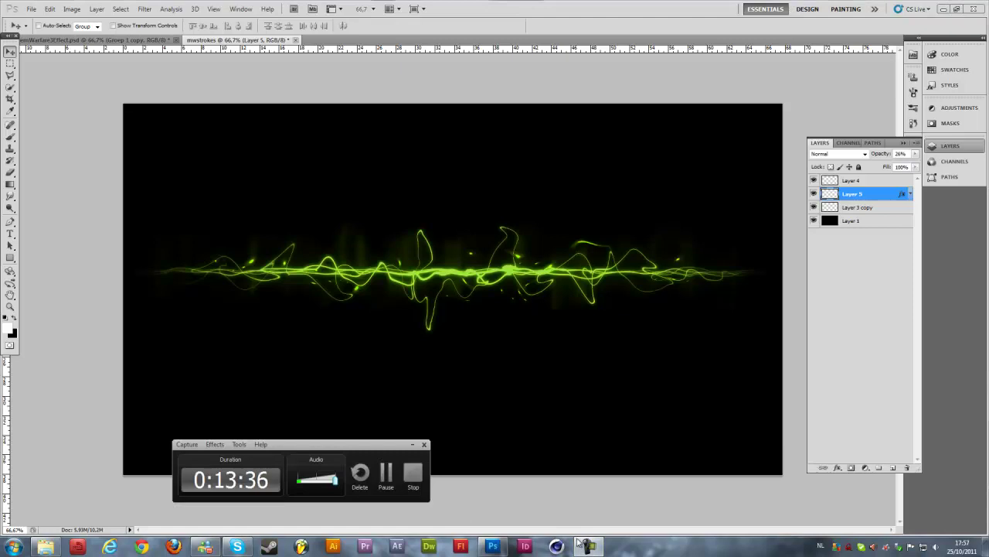
pyautogui.click(589, 546)
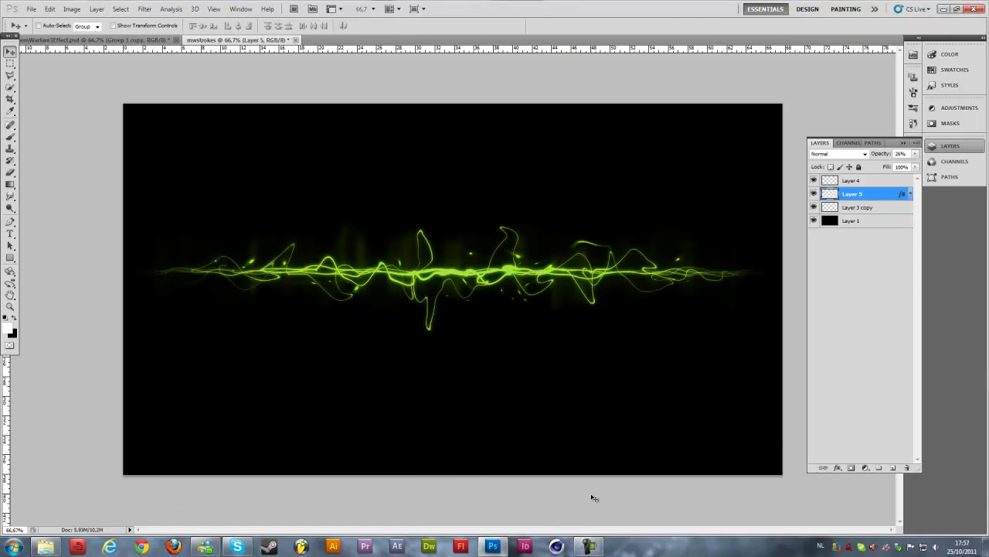